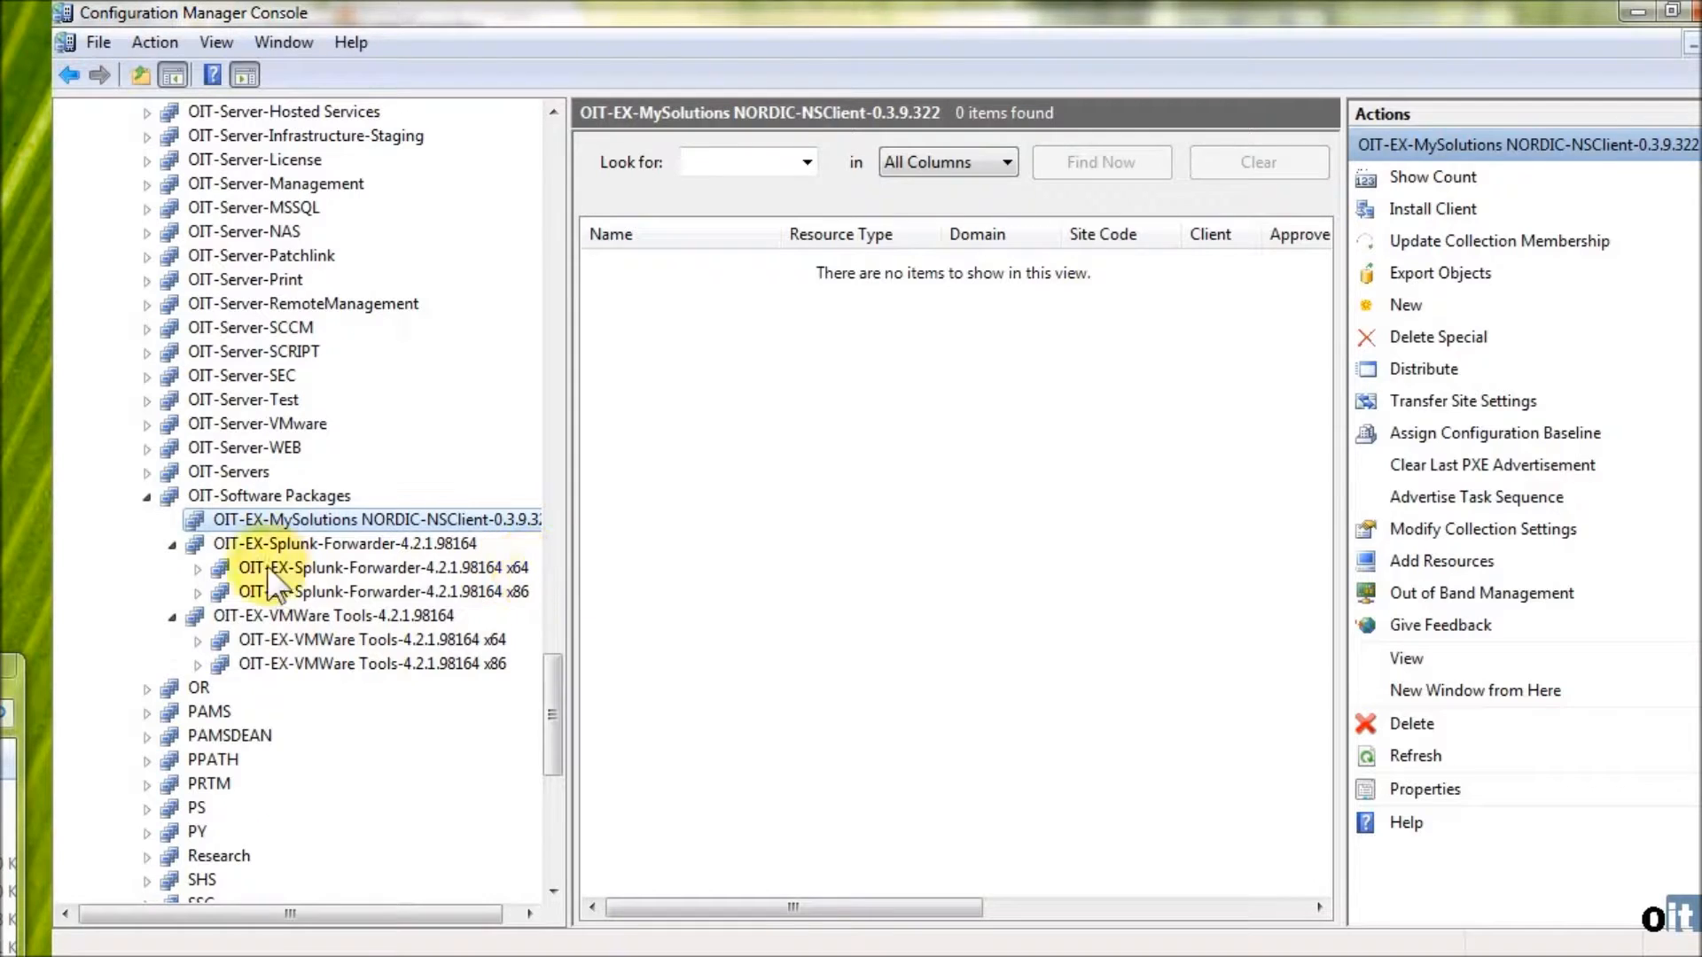
# Step: Collapse the Splunk-Forwarder and VMWare Tools collections, then start a new collection under OIT-EX-MySolutions NORDIC-NSClient-0.3.9.322
pyautogui.click(172, 543)
pyautogui.click(172, 568)
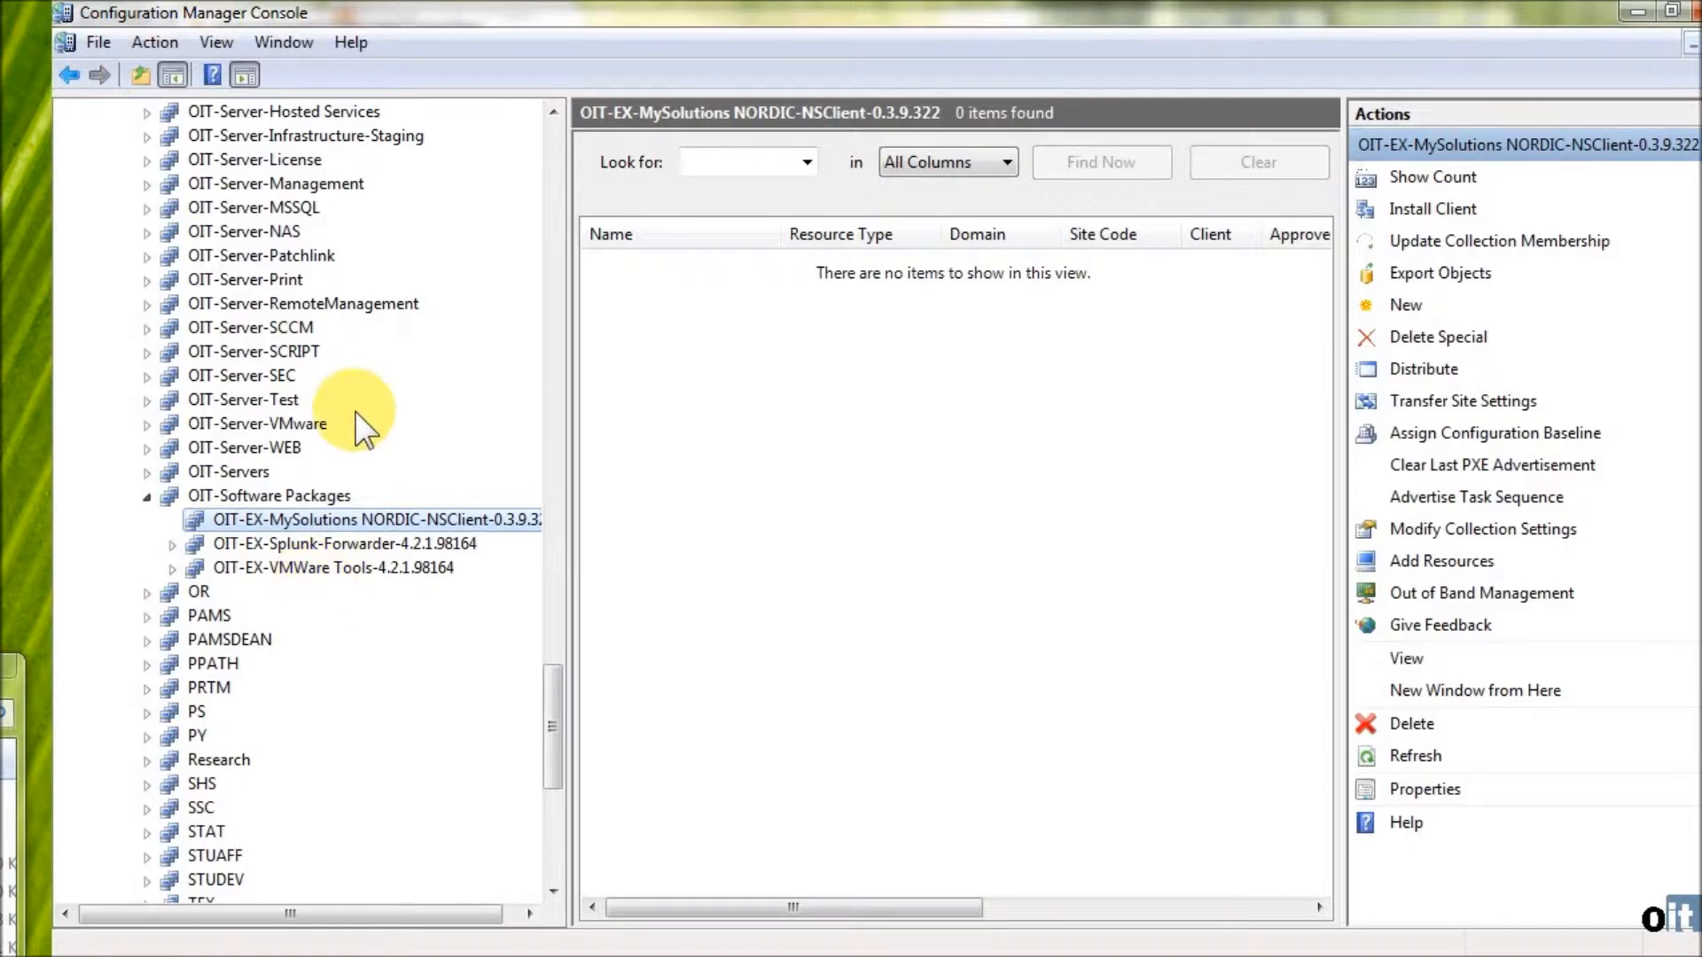
pyautogui.rightClick(301, 519)
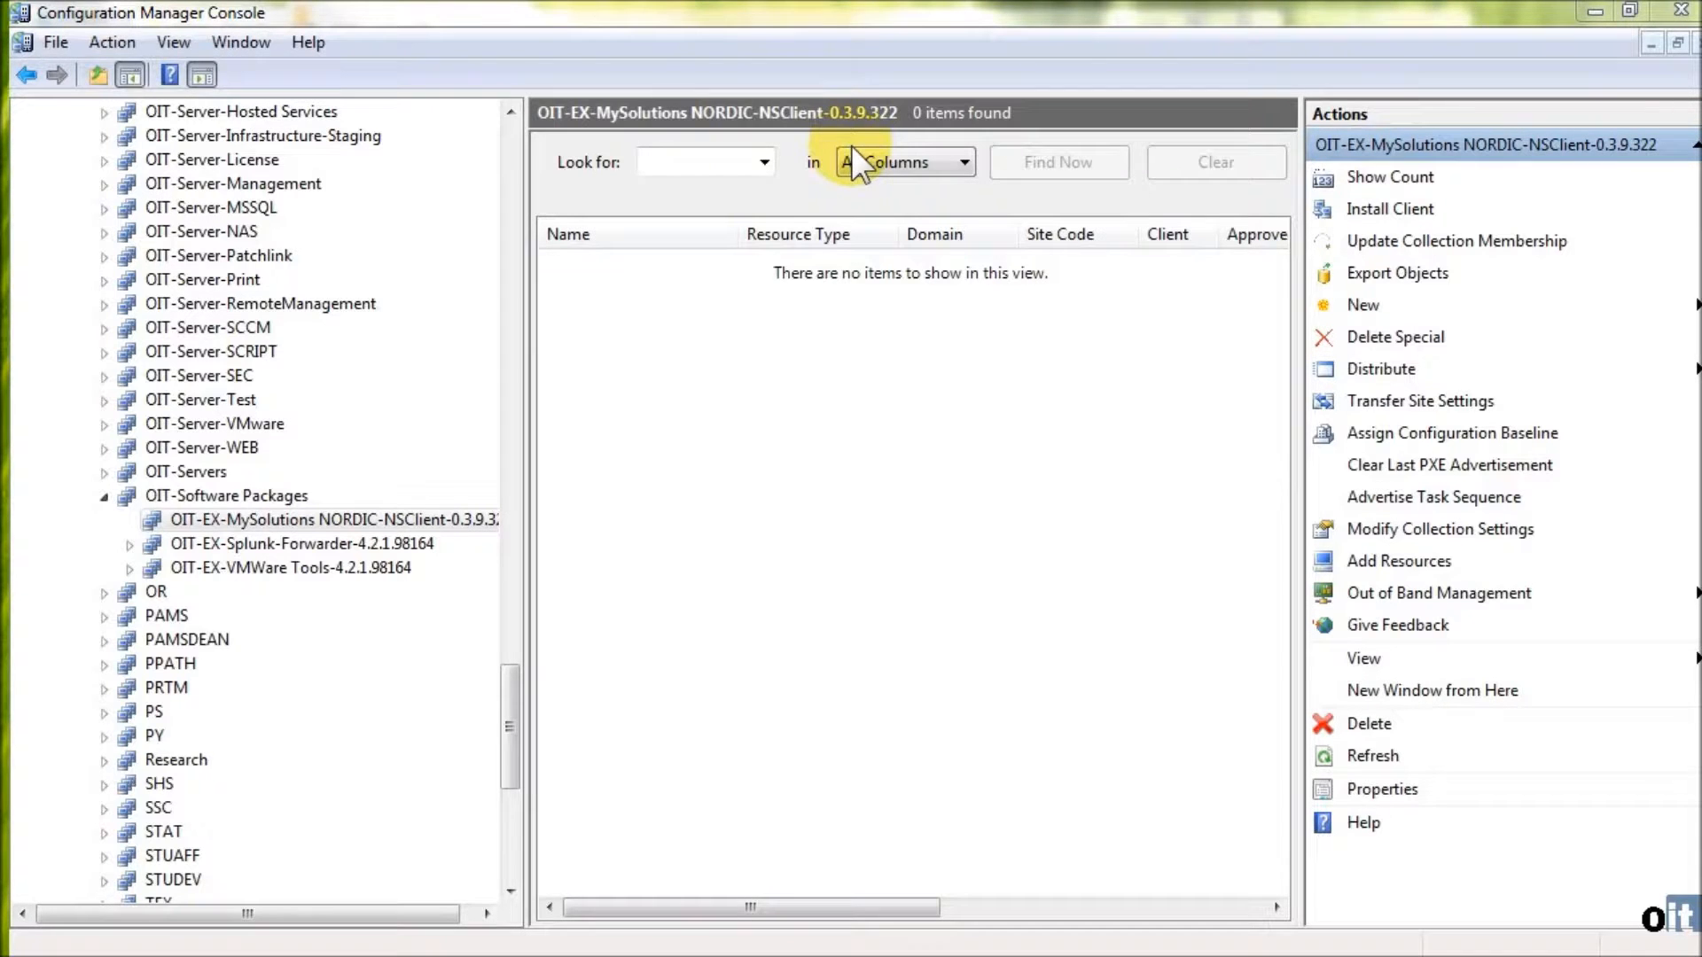
pyautogui.rightClick(240, 516)
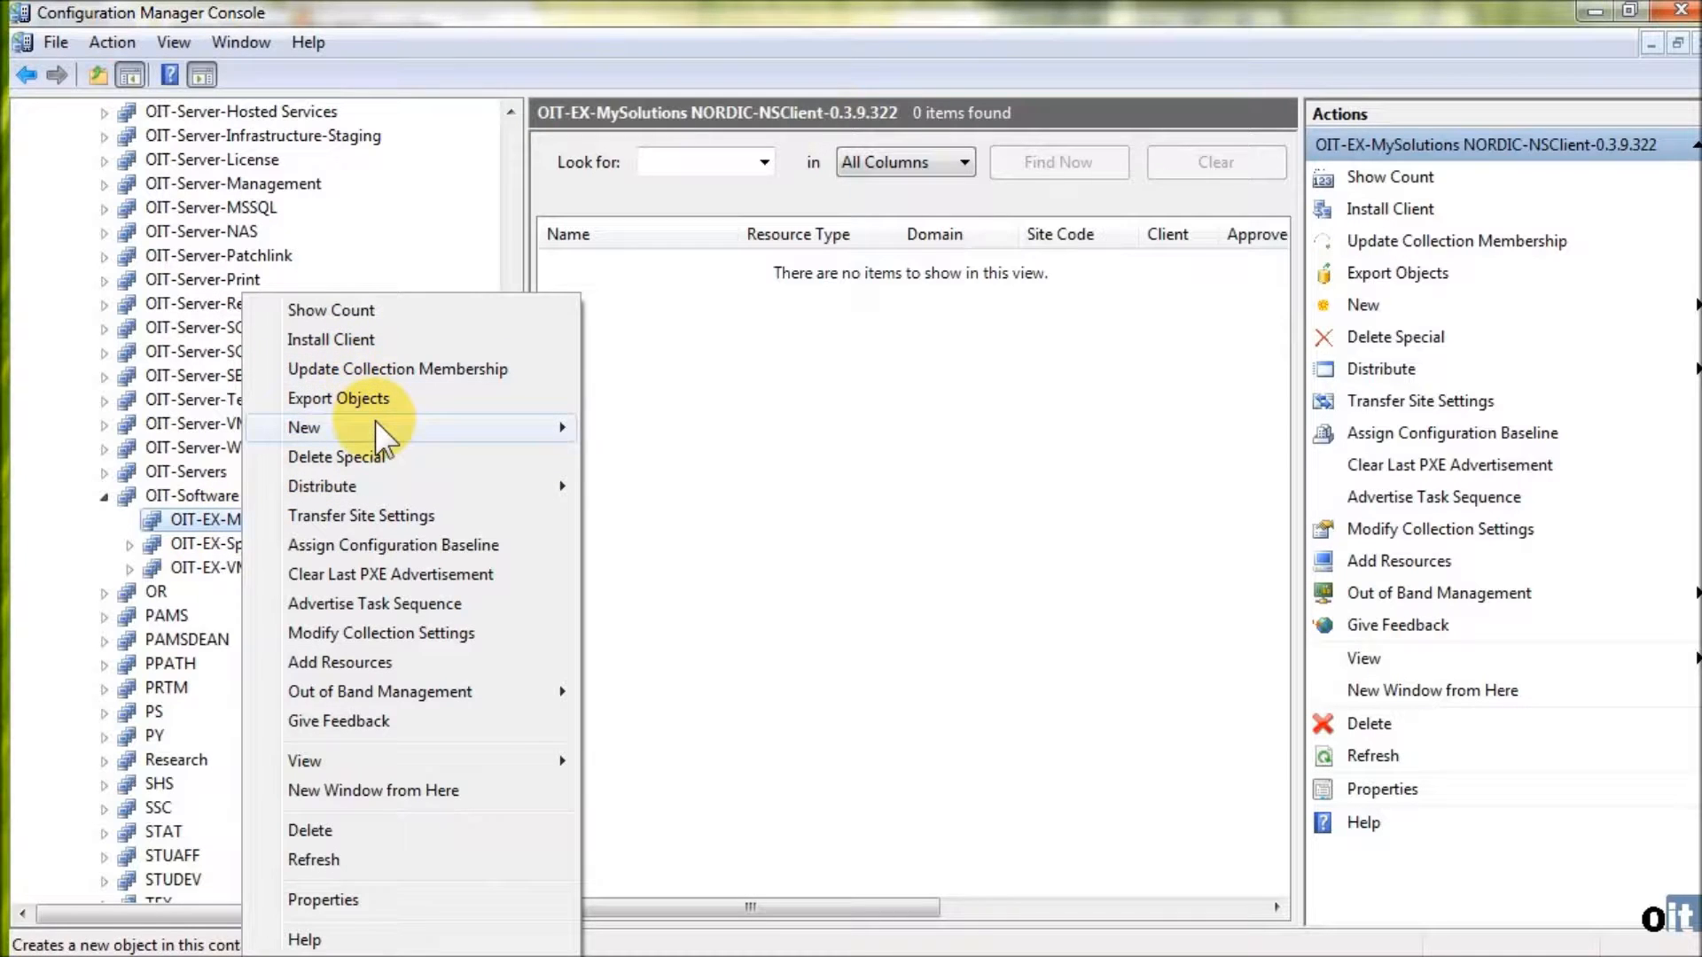
pyautogui.moveTo(375, 427)
pyautogui.click(652, 425)
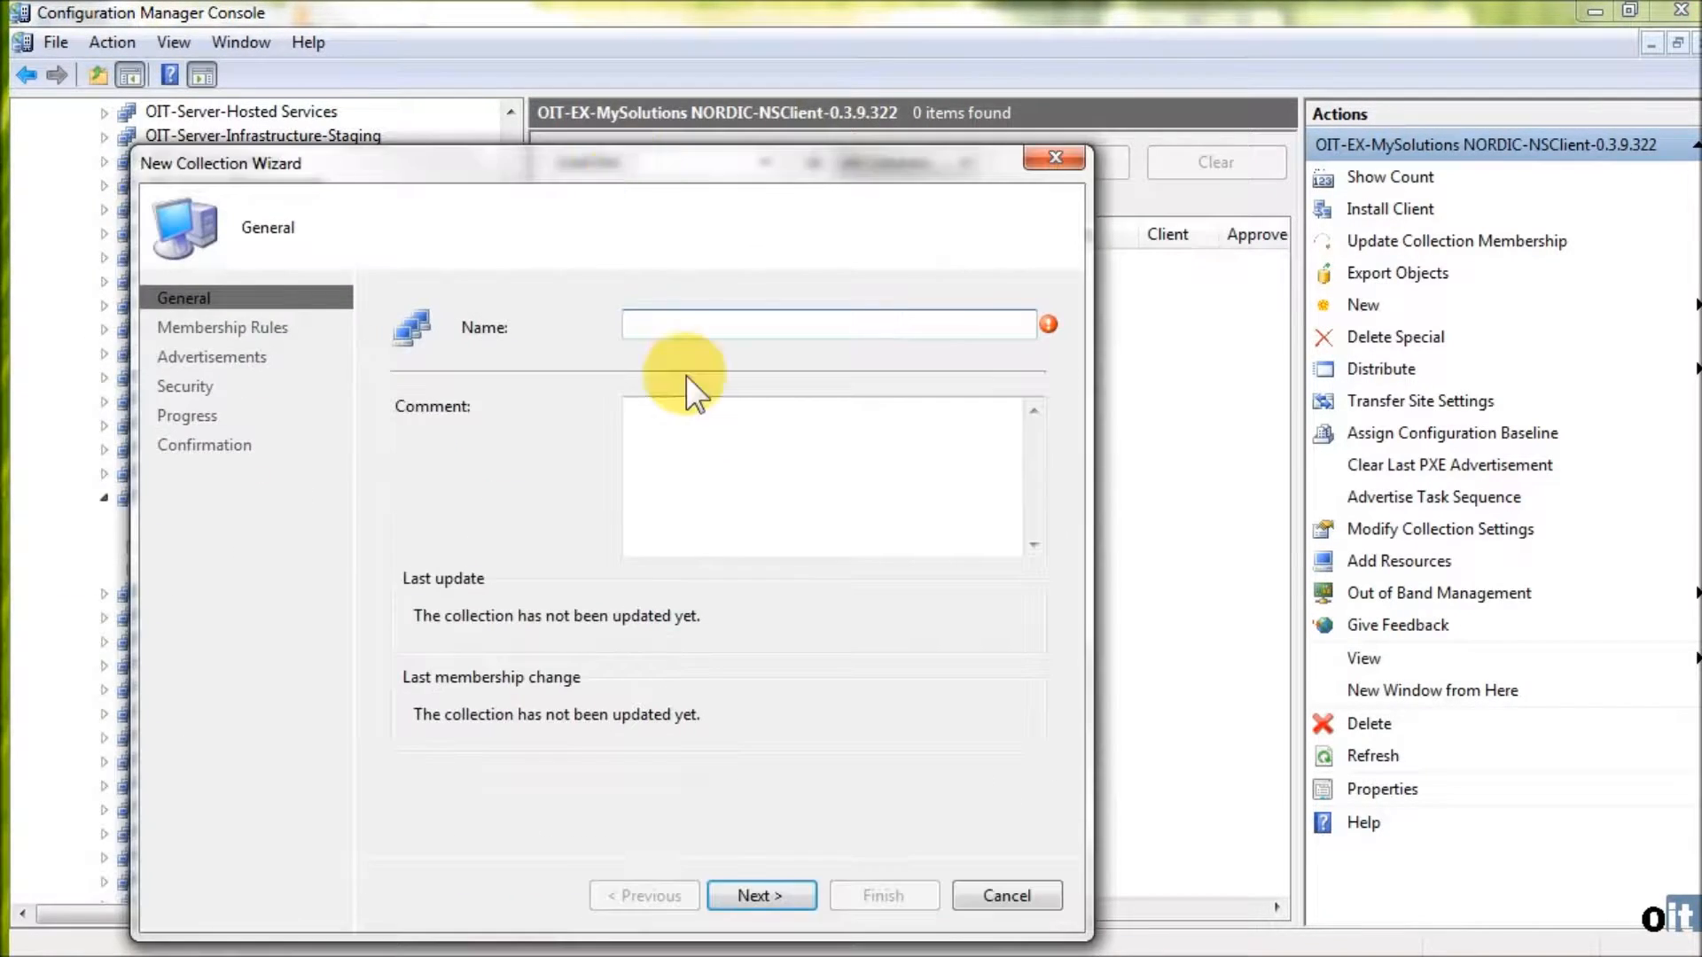
pyautogui.write('64')
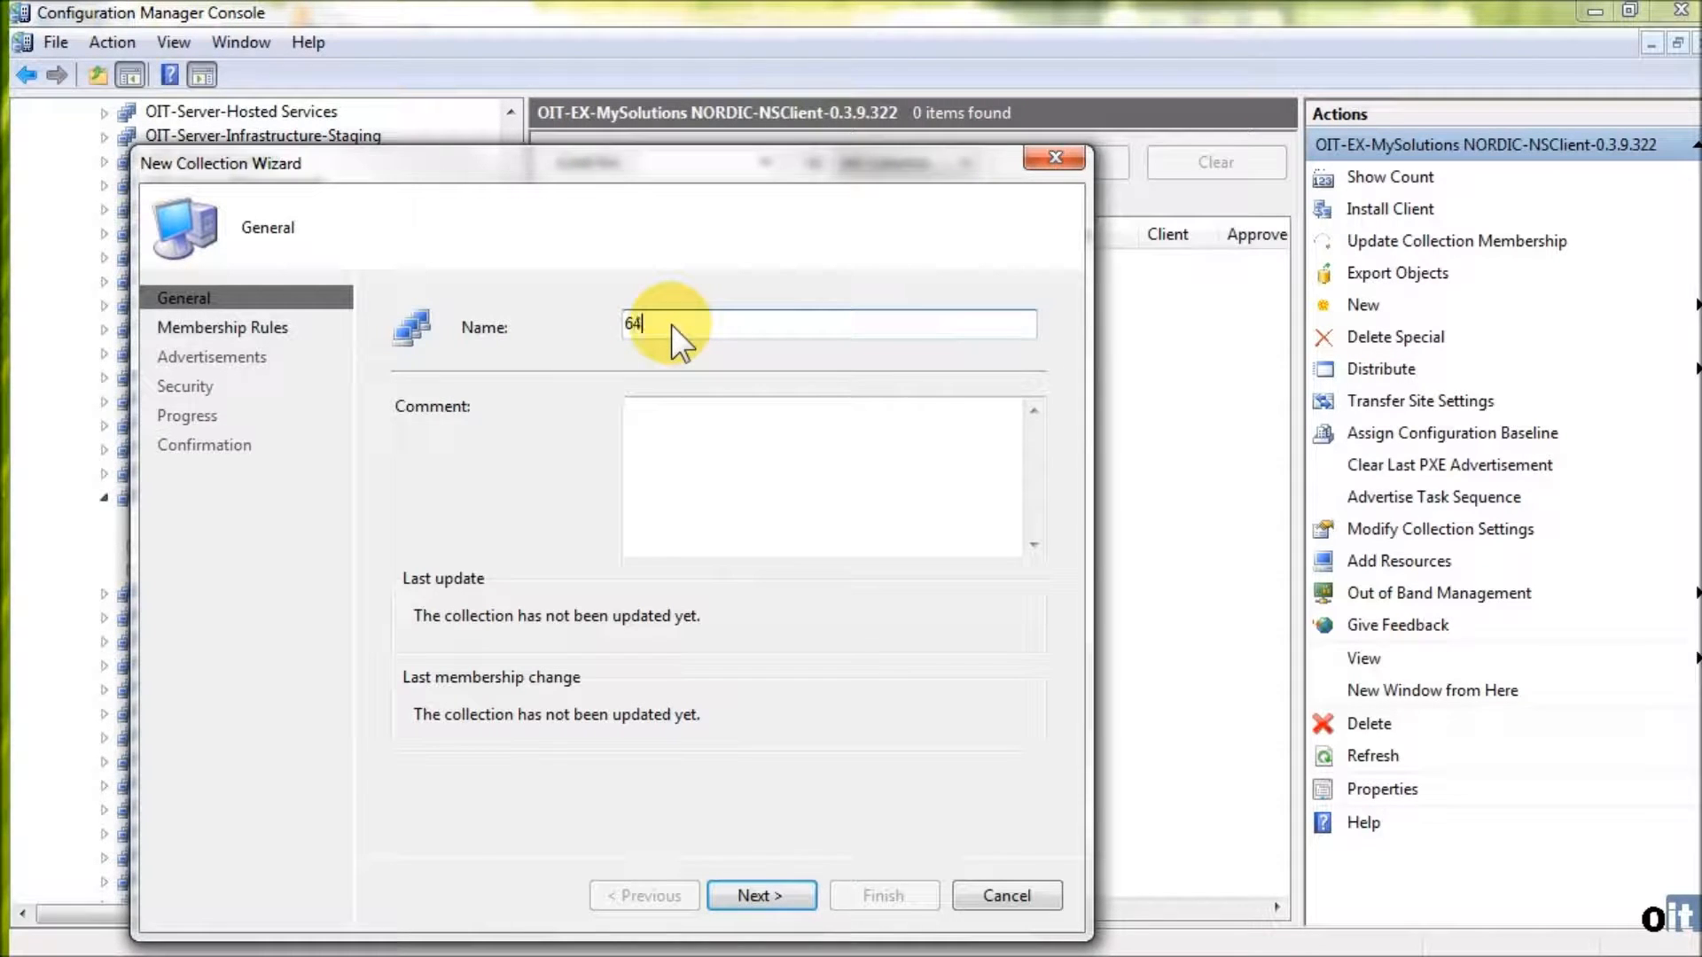
pyautogui.write(' bitcomputers')
pyautogui.click(687, 412)
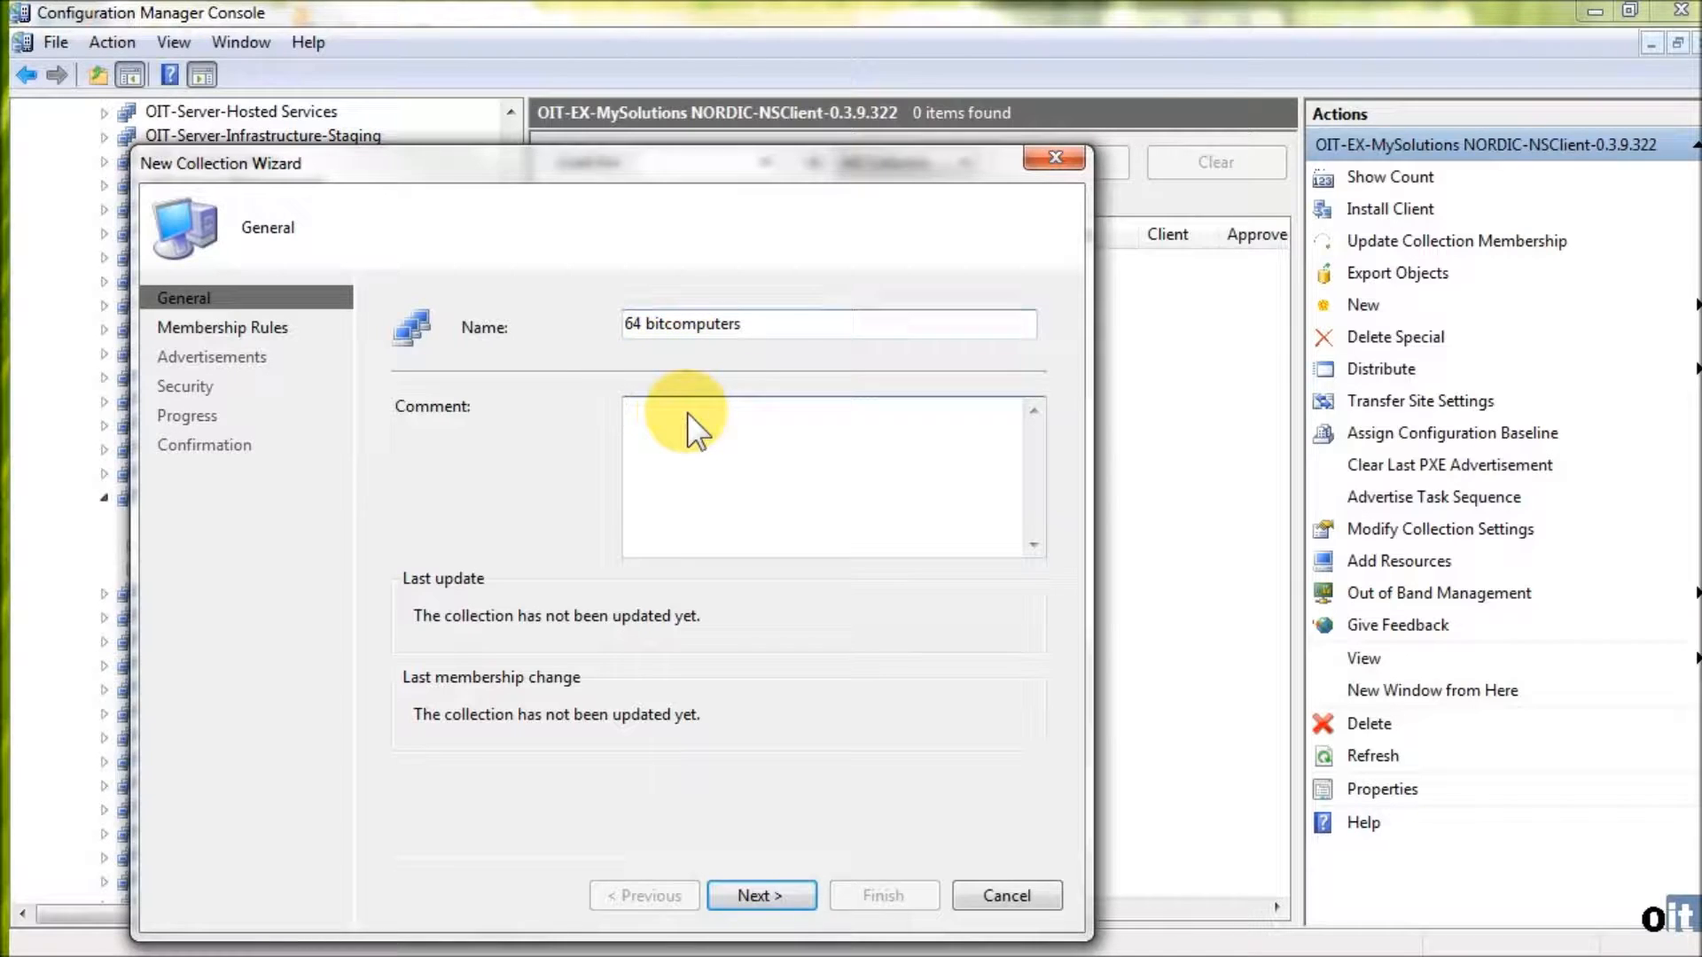
pyautogui.moveTo(540, 164); pyautogui.dragTo(637, 115)
# Step: Name the new collection "OIT-EX-MySolutions NORDIC-NSClient-0.3.9.322 x64"
pyautogui.moveTo(853, 273); pyautogui.dragTo(587, 252)
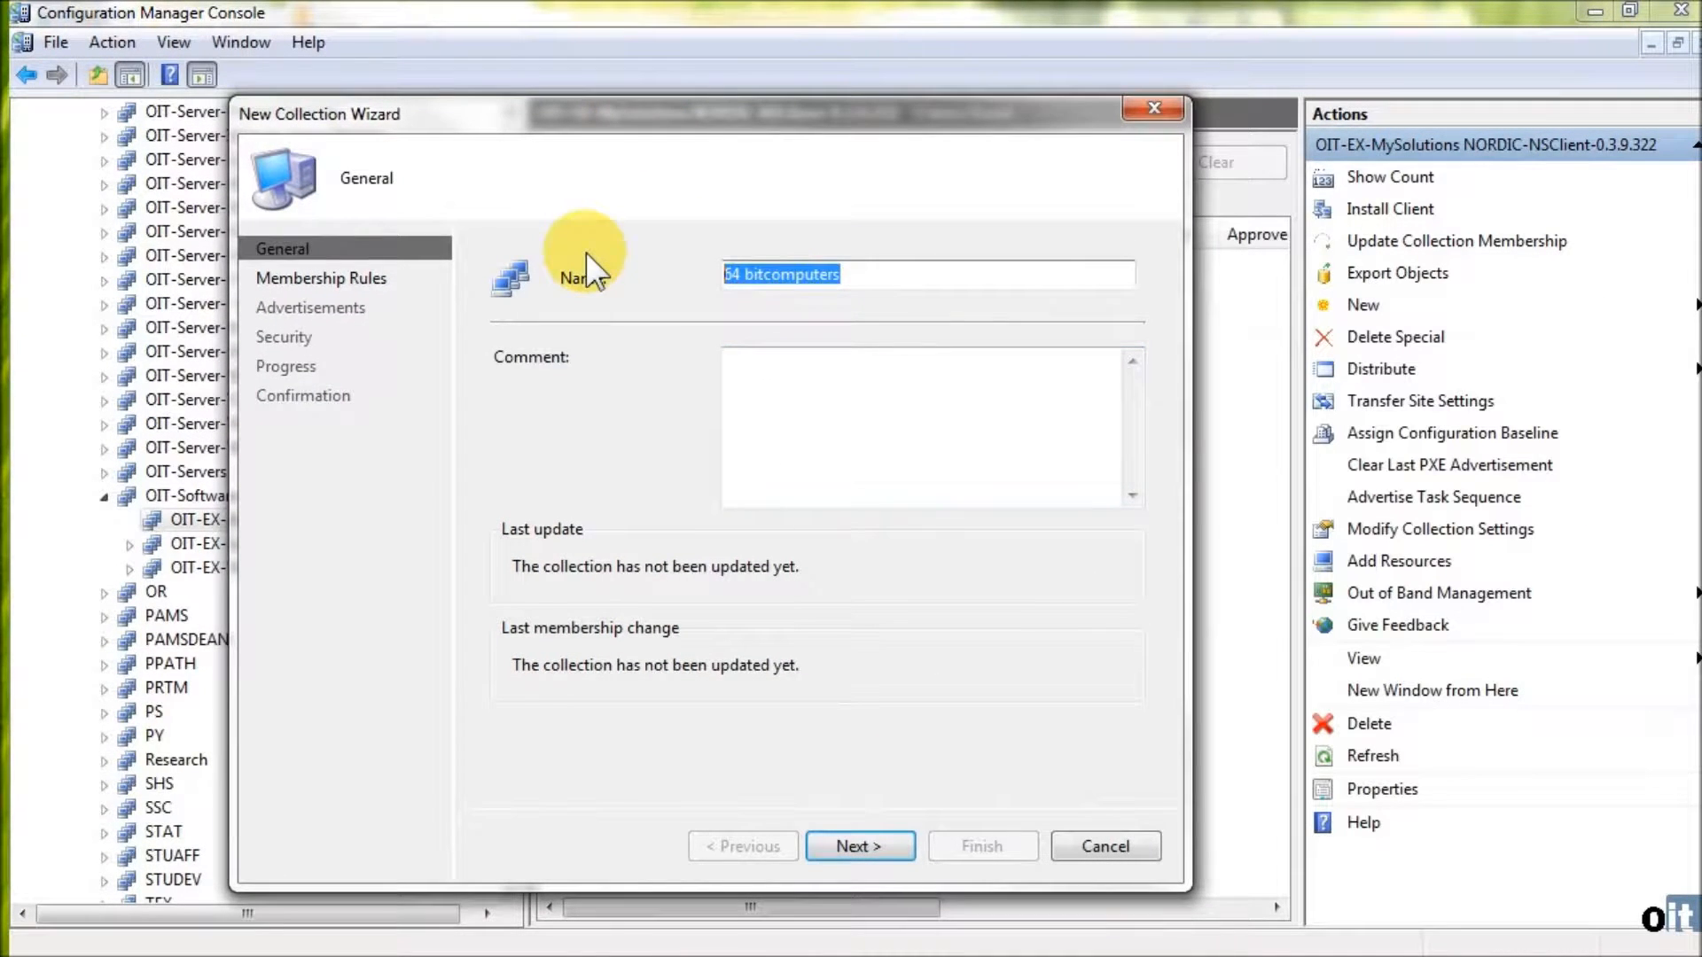
pyautogui.write('OIT-EX-MySolutions NORDIC-NSClient++-0.3.9.322')
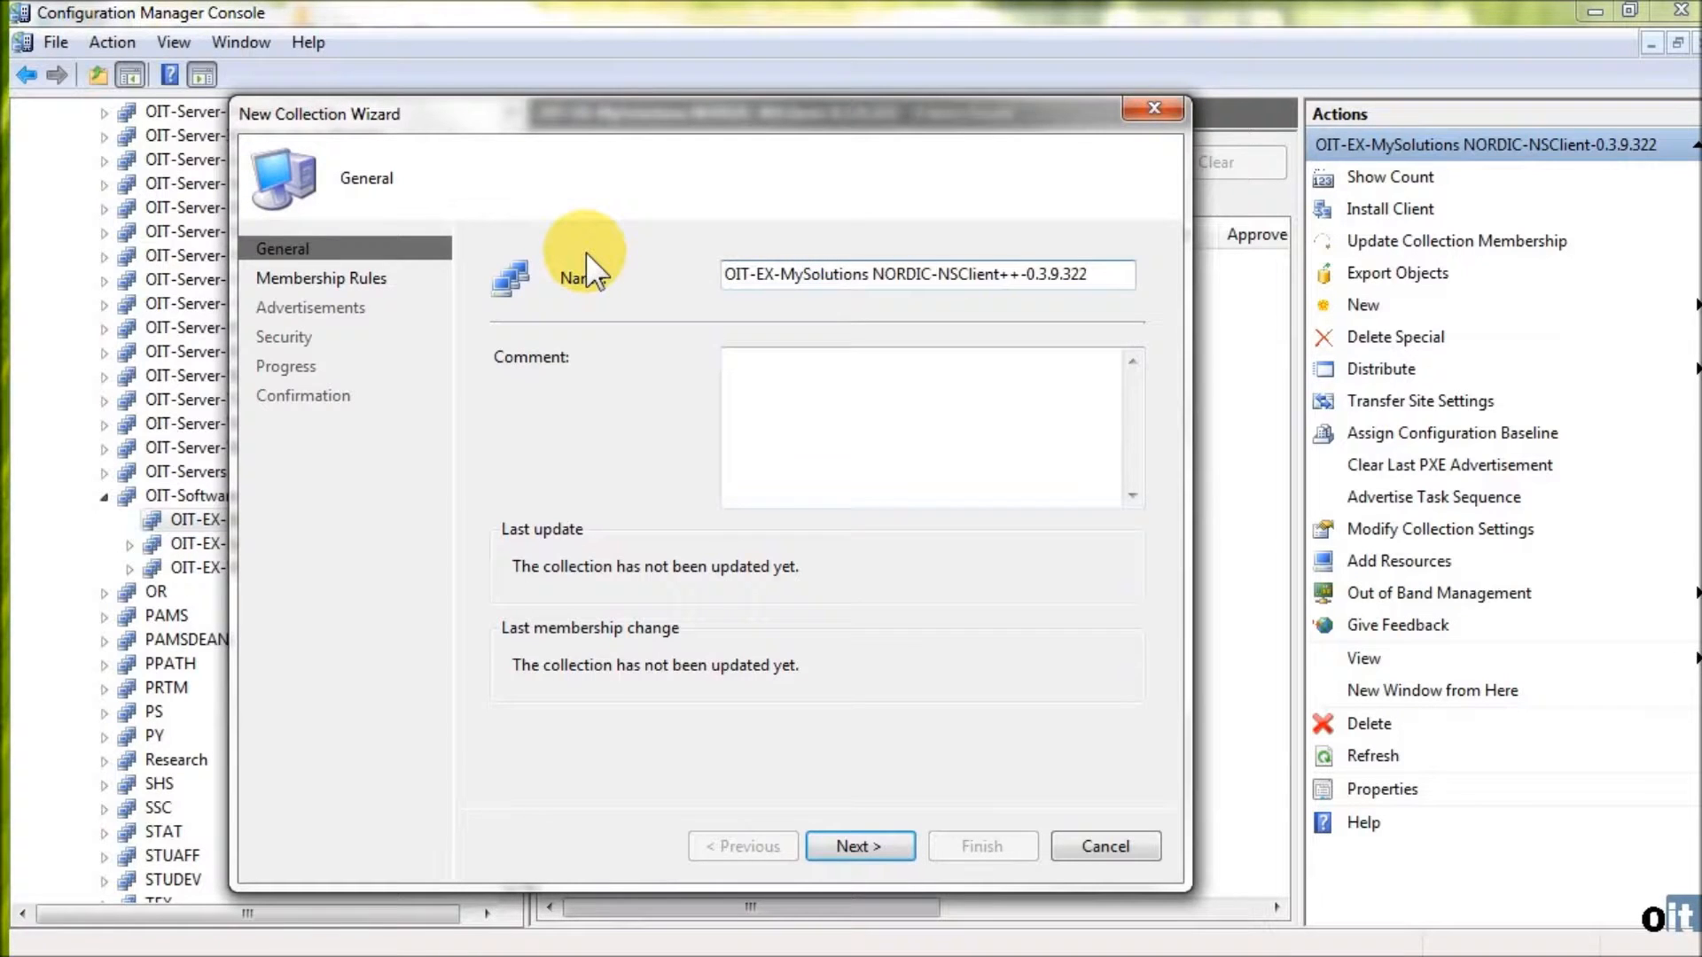
pyautogui.press('Left')
pyautogui.press('Left')
pyautogui.press('Left')
pyautogui.press('Left')
pyautogui.press('Left')
pyautogui.press('Left')
pyautogui.press('Left')
pyautogui.press('Left')
pyautogui.press('Left')
pyautogui.press('Left')
pyautogui.press('BackSpace')
pyautogui.press('BackSpace')
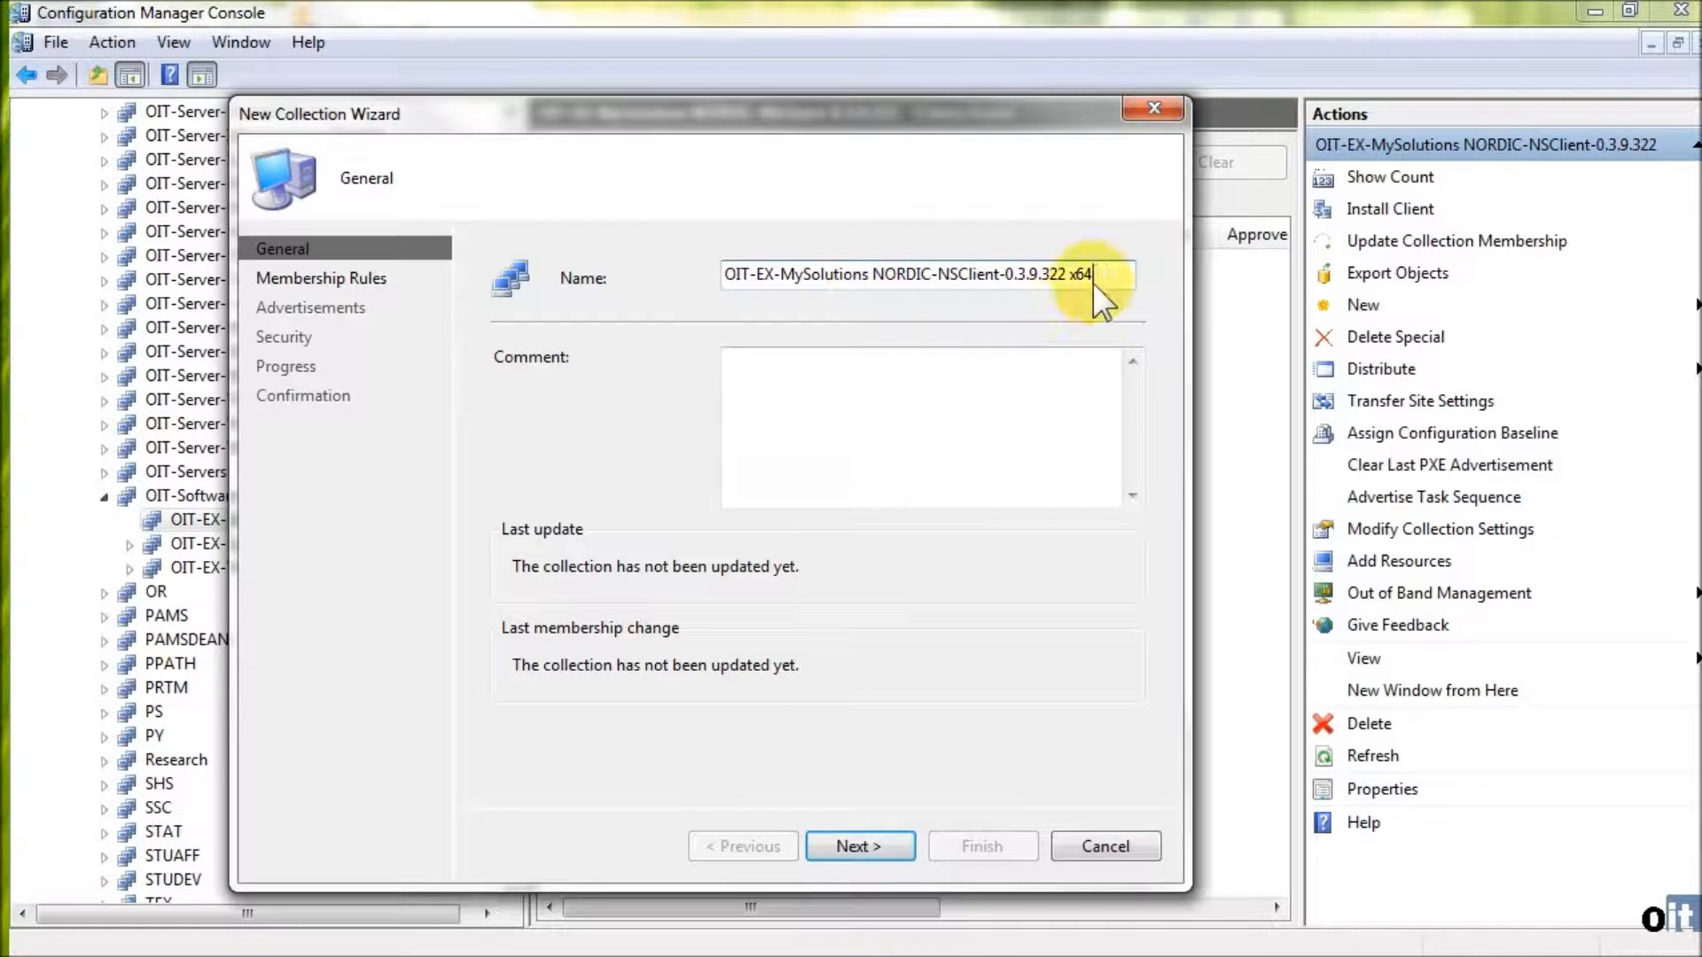
# Step: Enter the creator's username and the date 7/13/2011 as the collection's comment, and continue to the membership rules
pyautogui.click(824, 450)
pyautogui.write('jaklein ')
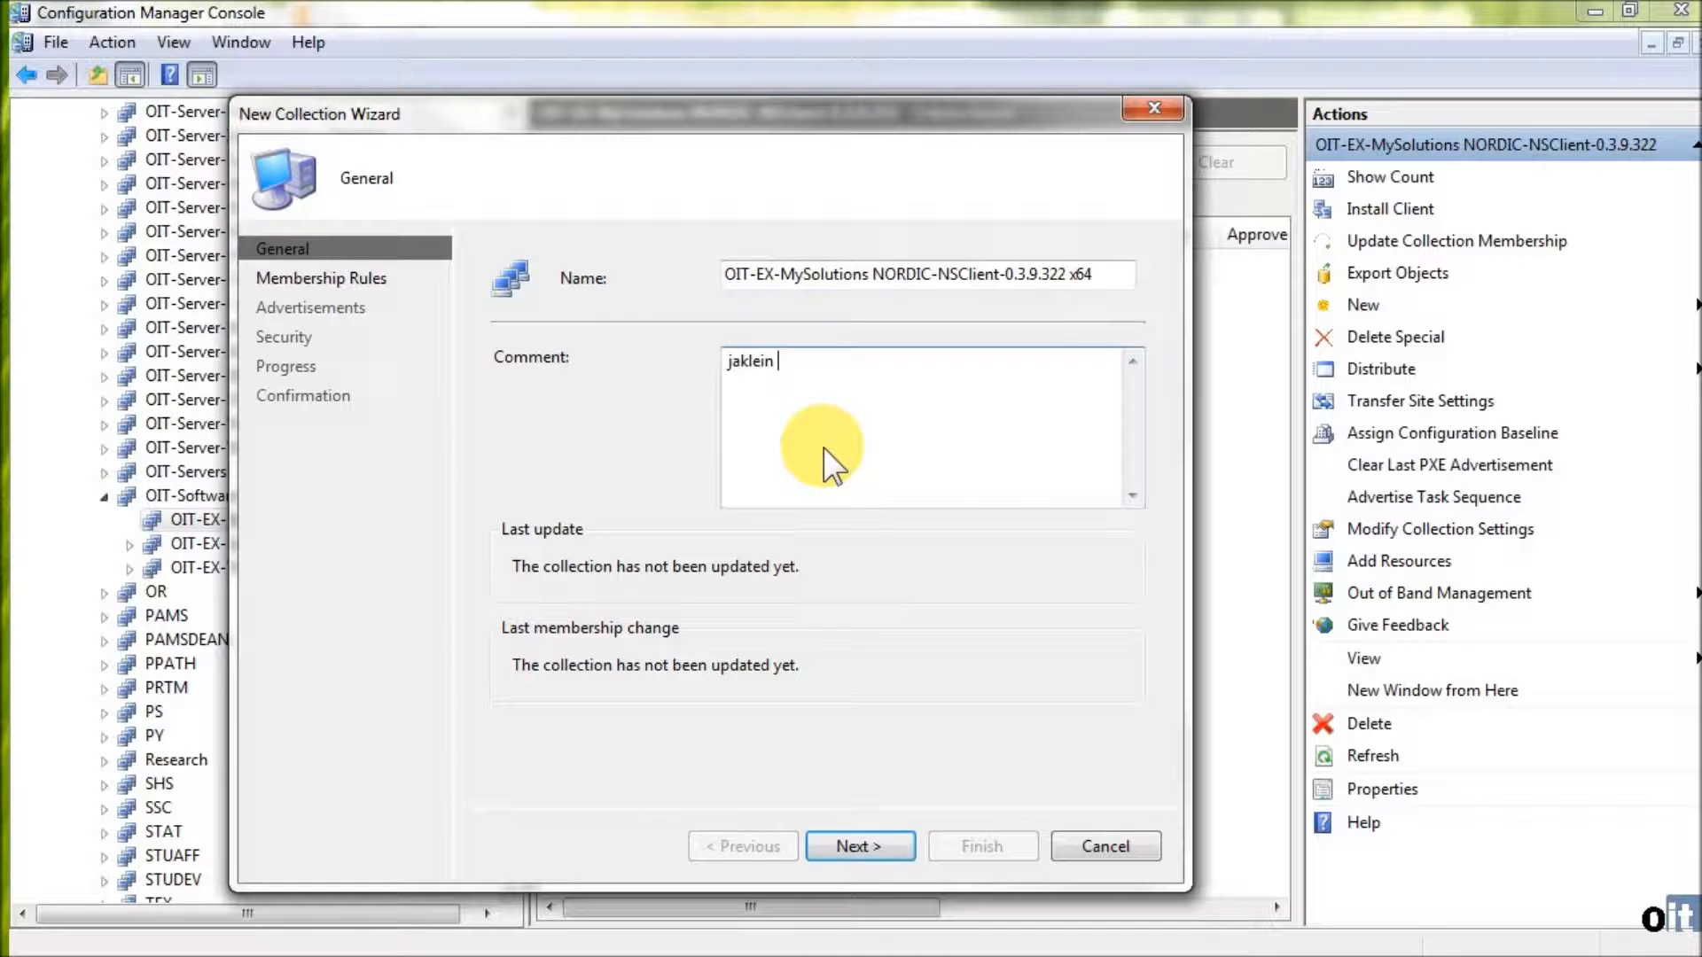
pyautogui.write('7/13/2011')
pyautogui.click(853, 840)
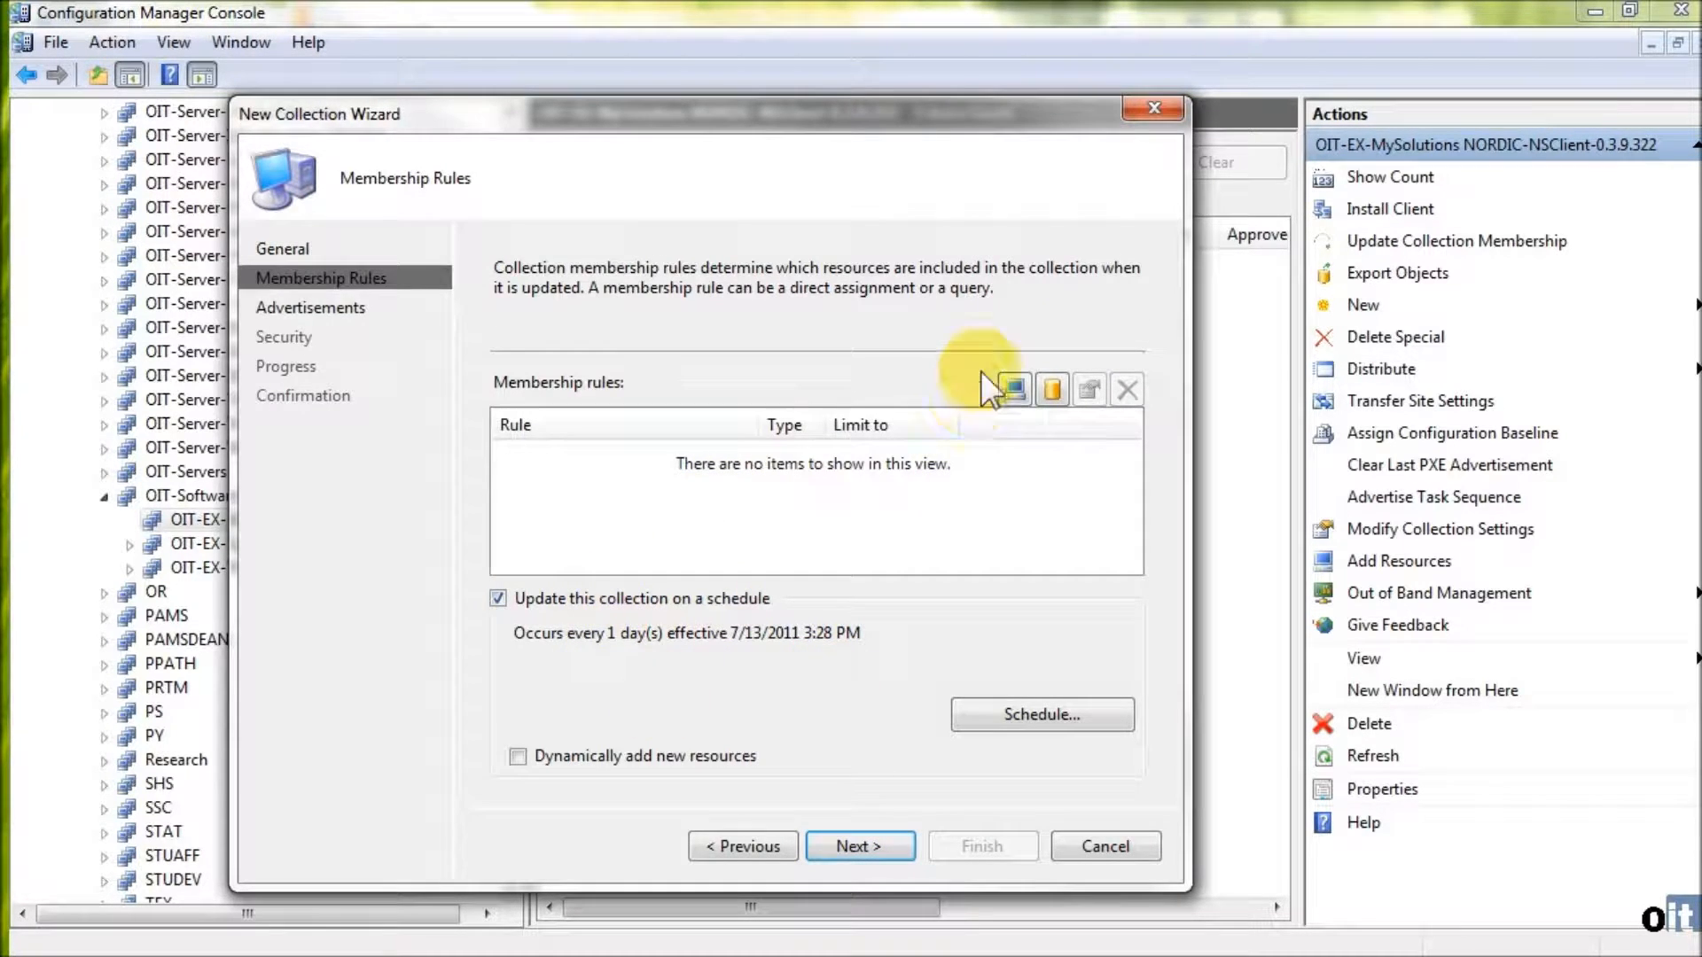
# Step: Add a query-based membership rule and start a new criterion in its query statement
pyautogui.click(1053, 390)
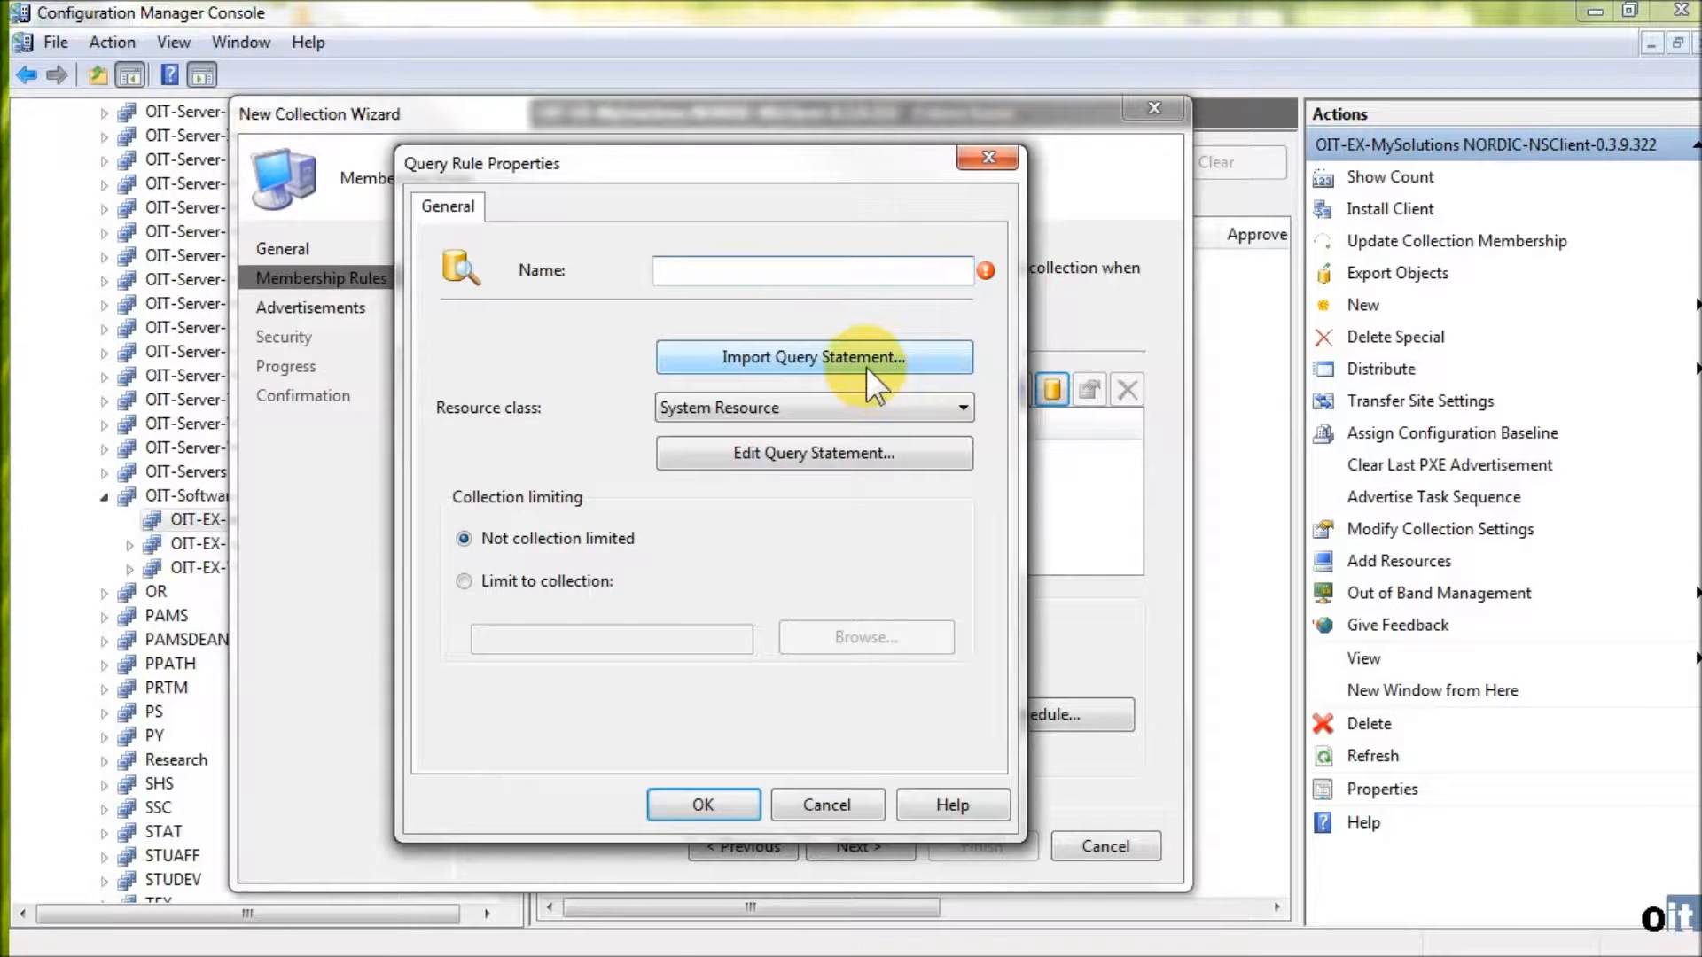
pyautogui.click(837, 452)
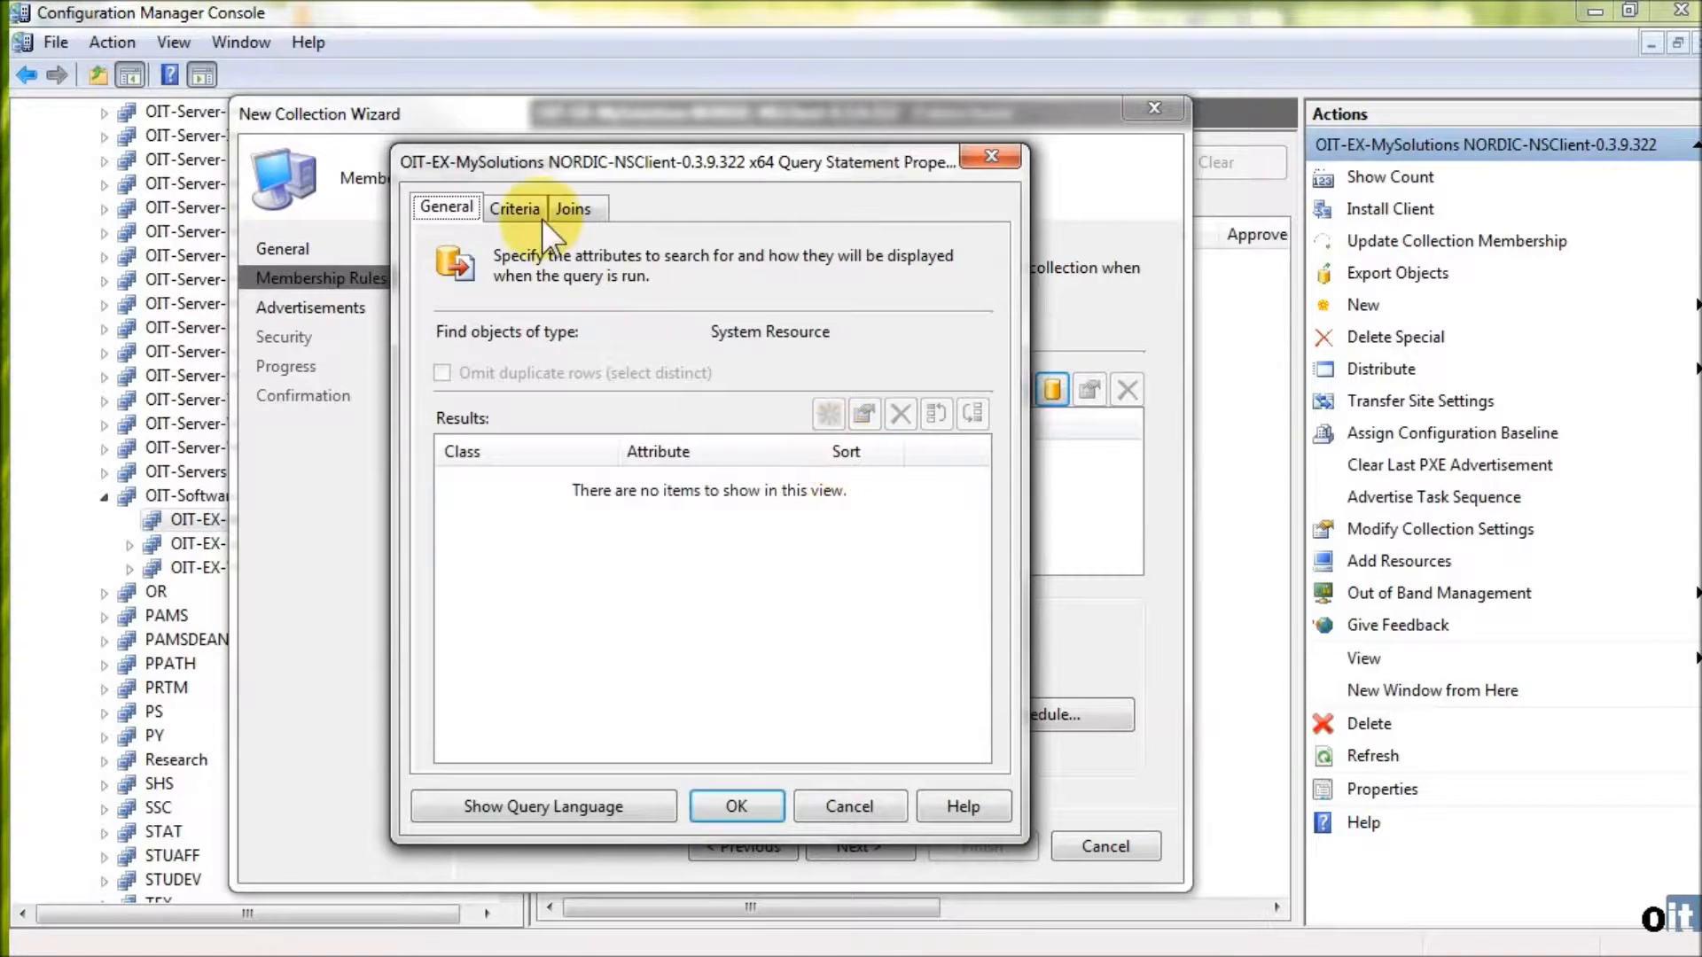
pyautogui.click(522, 208)
pyautogui.click(761, 344)
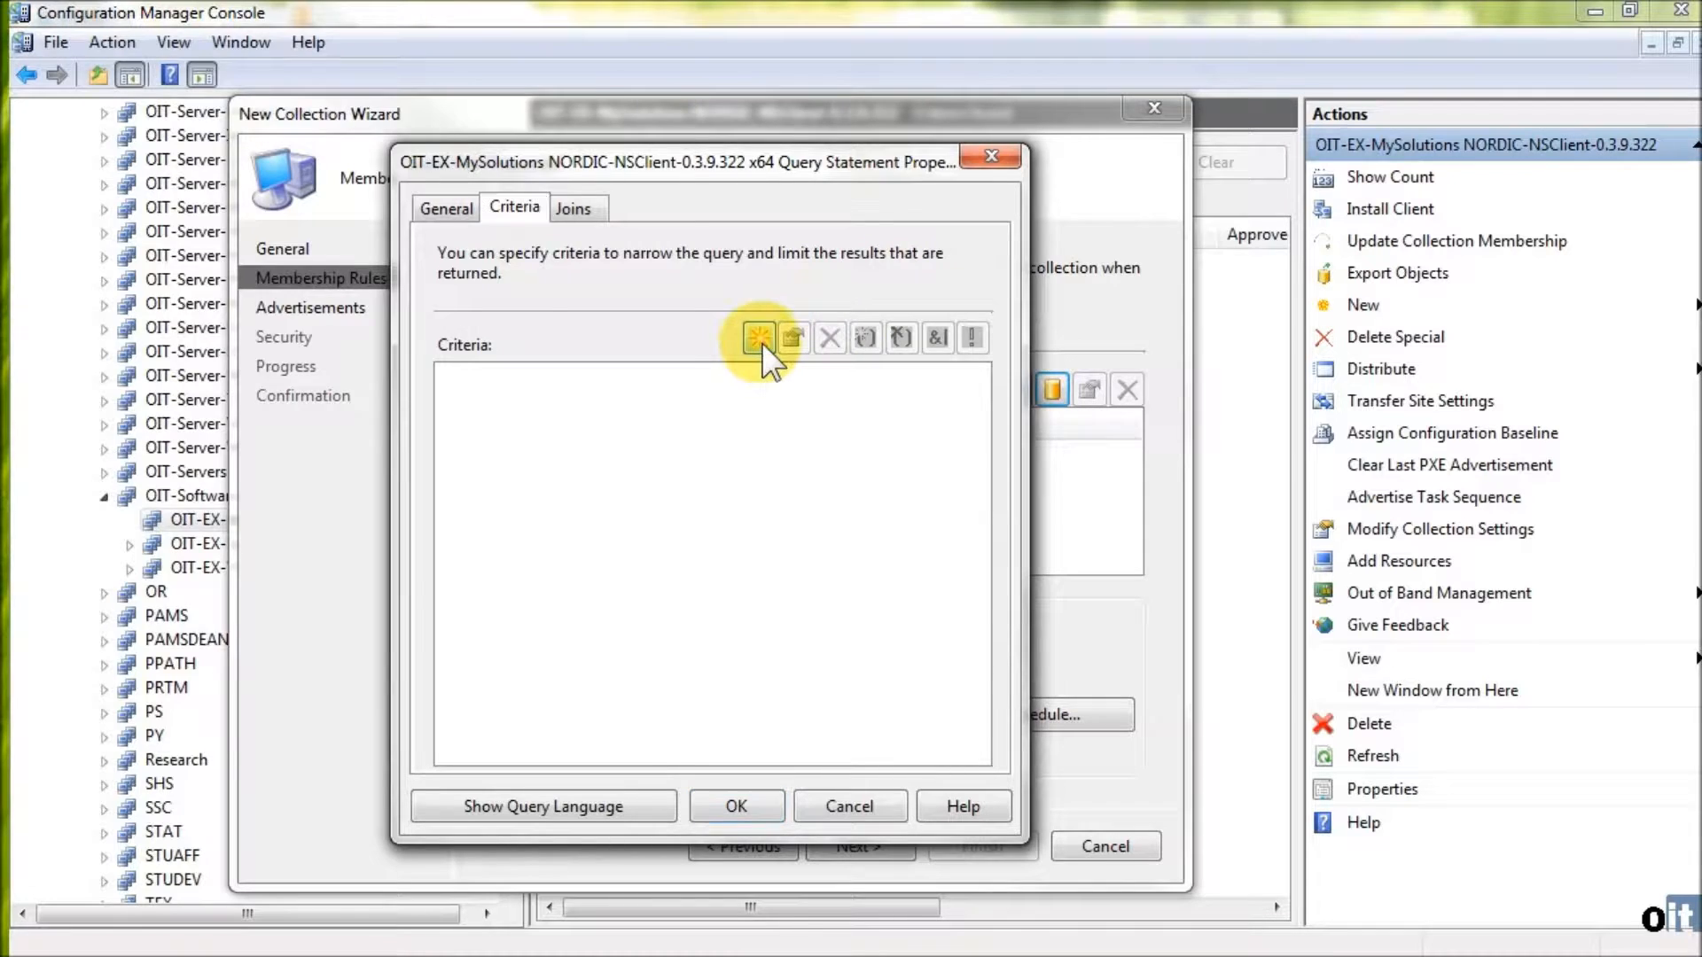
# Step: Set the criterion to test the System Type attribute of the Computer System class
pyautogui.click(569, 323)
pyautogui.click(1040, 398)
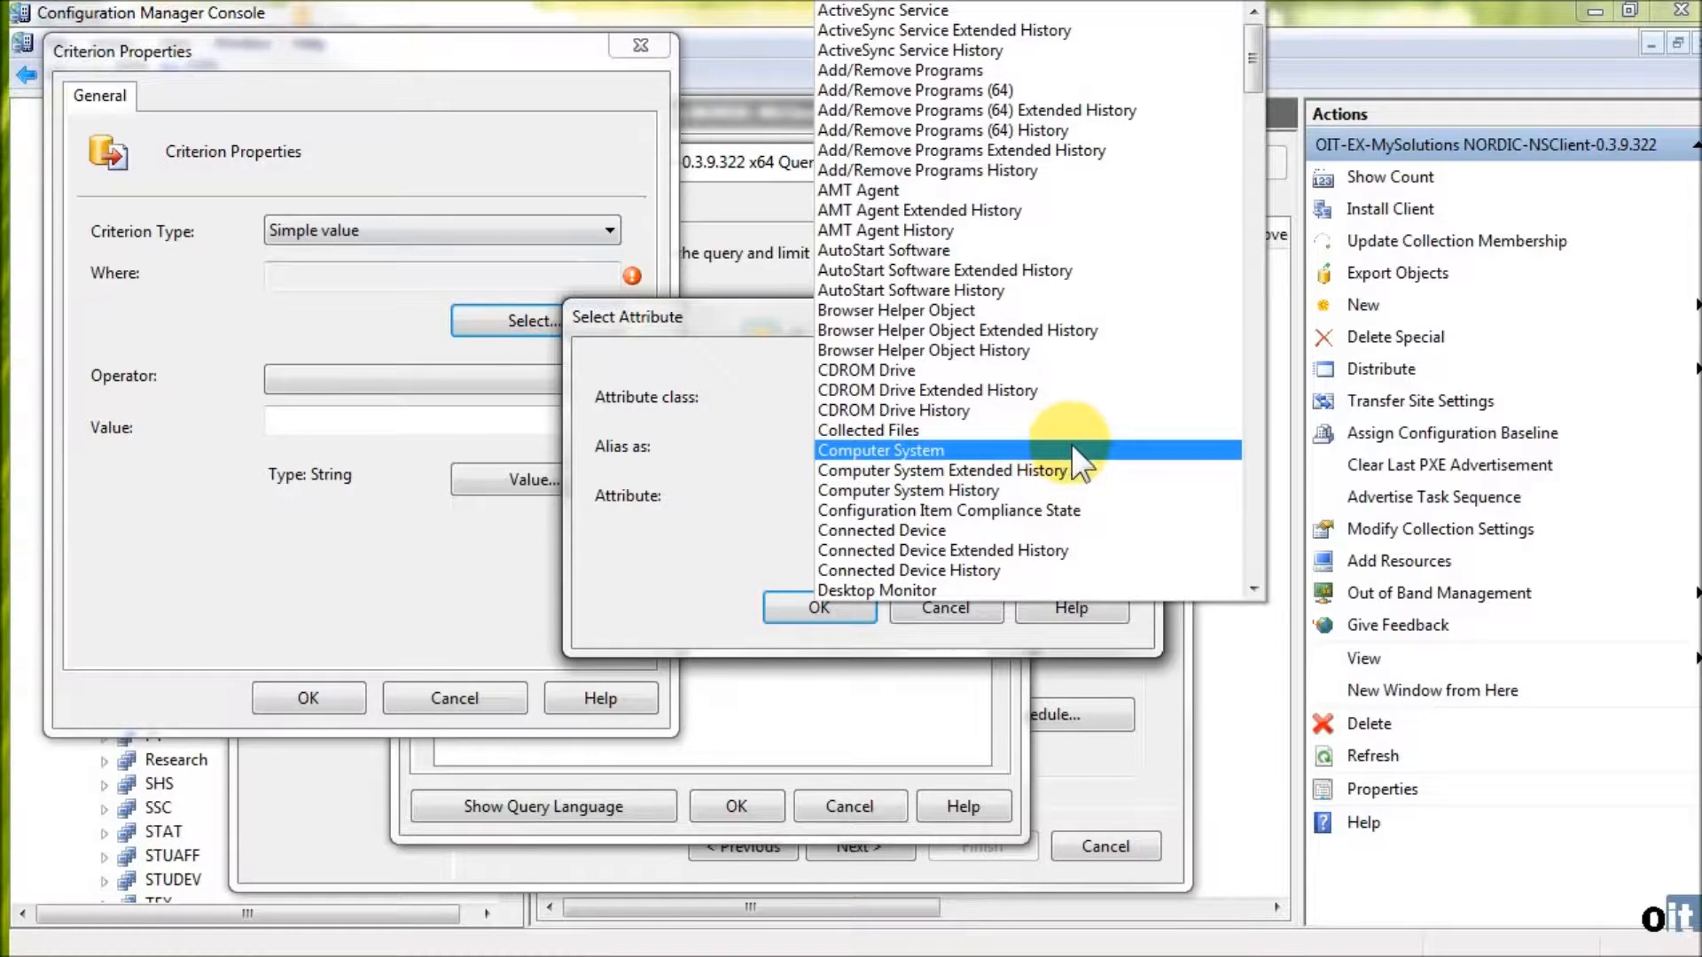
pyautogui.click(1076, 452)
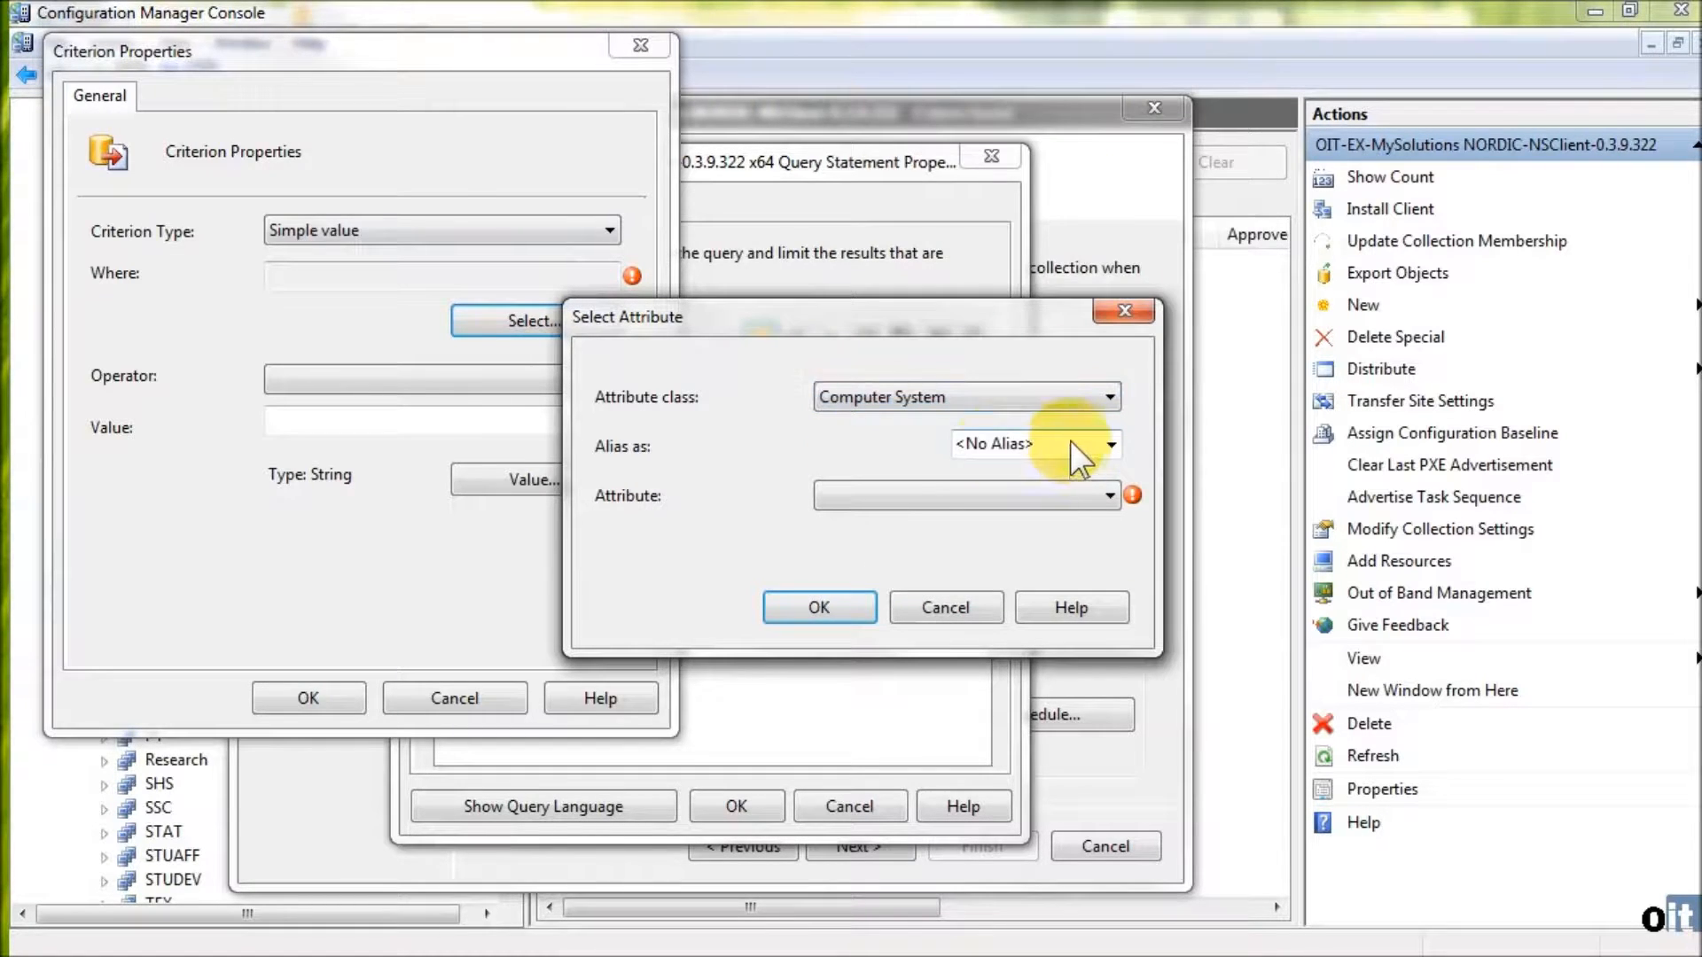
pyautogui.click(1022, 500)
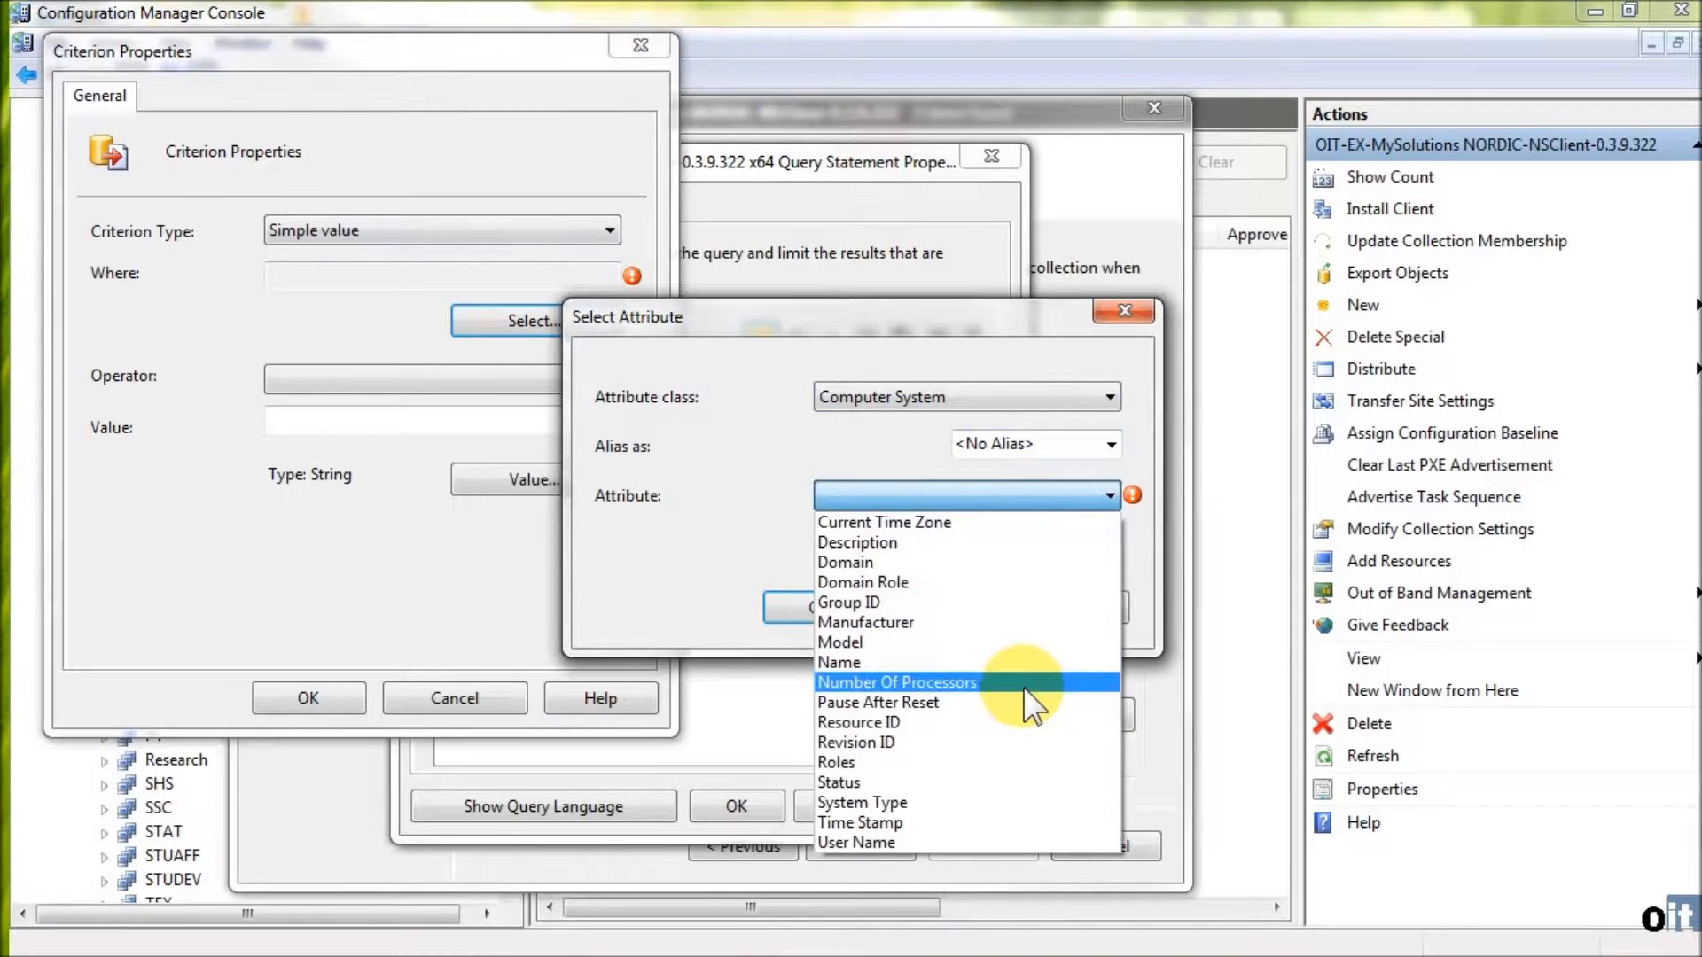
pyautogui.click(960, 801)
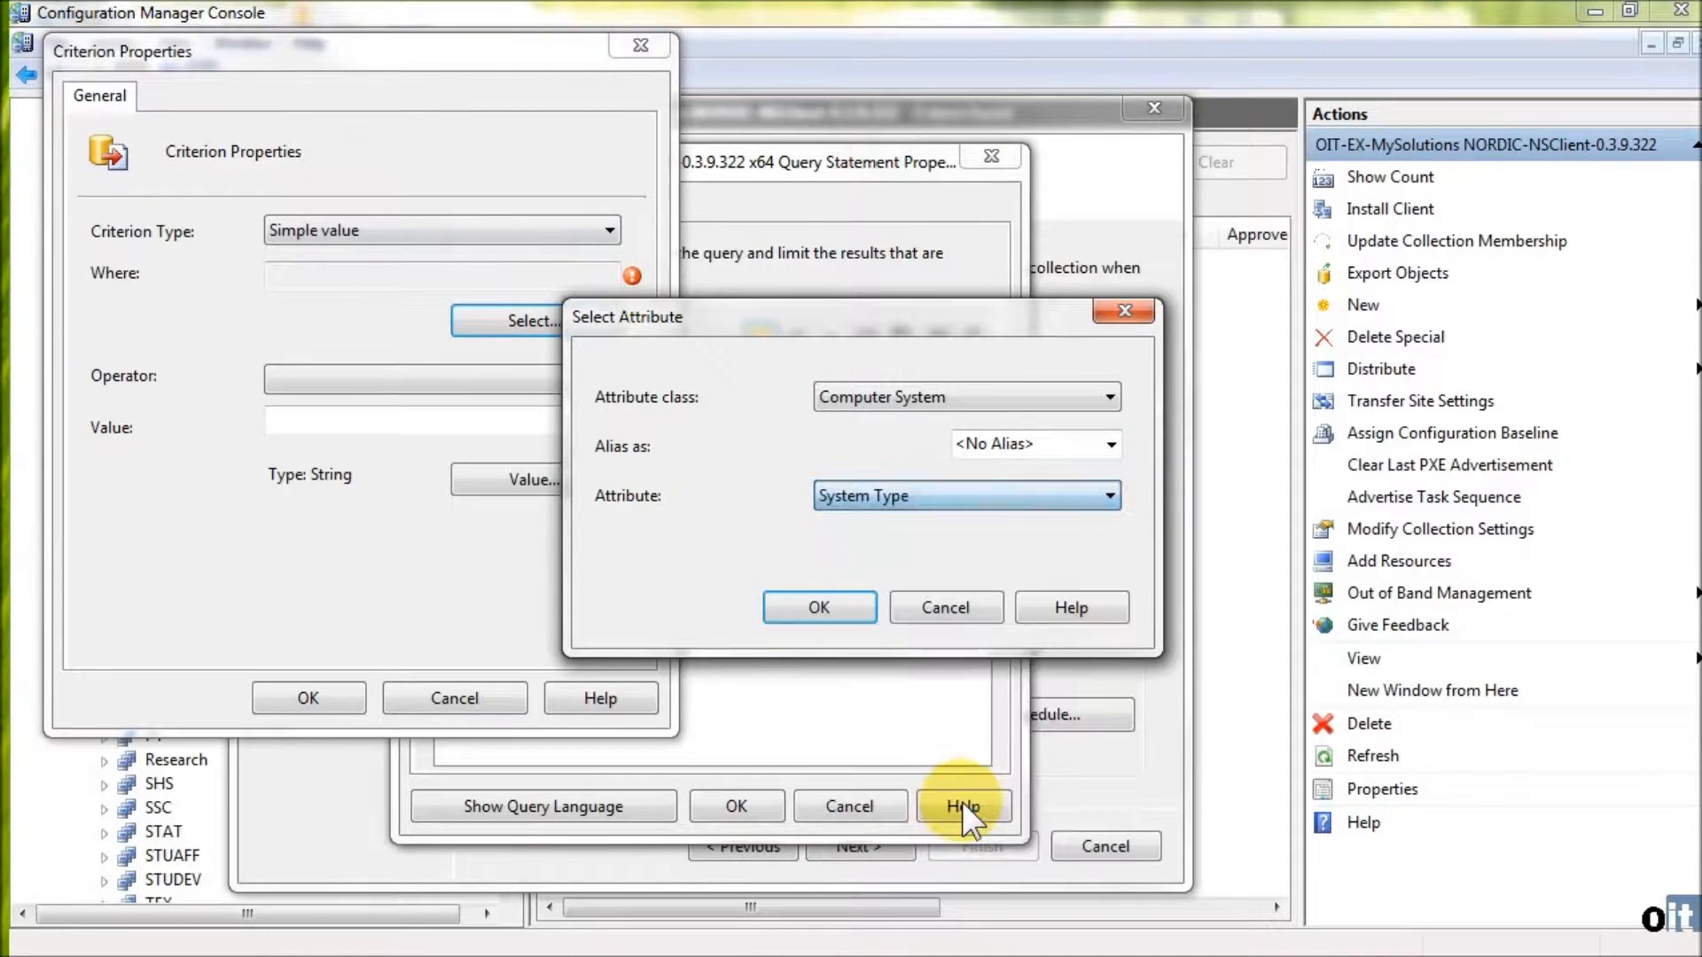
pyautogui.click(842, 608)
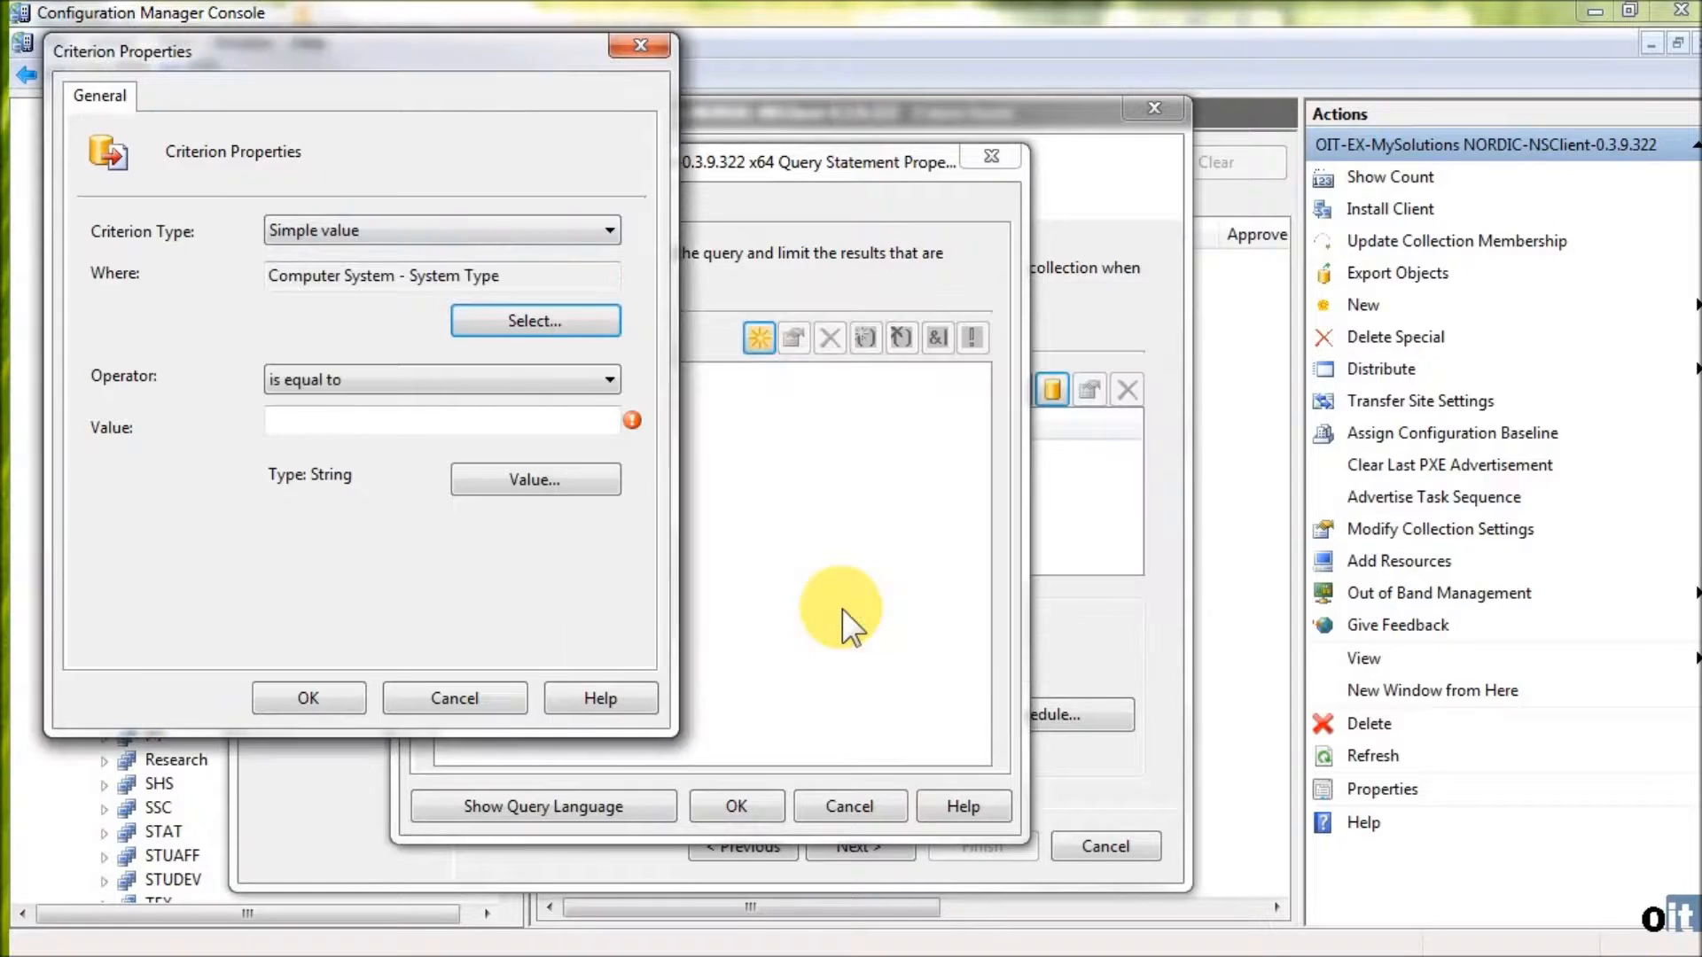
# Step: Set the criterion's value to x64-based PC, and accept the criterion and the query statement
pyautogui.click(572, 487)
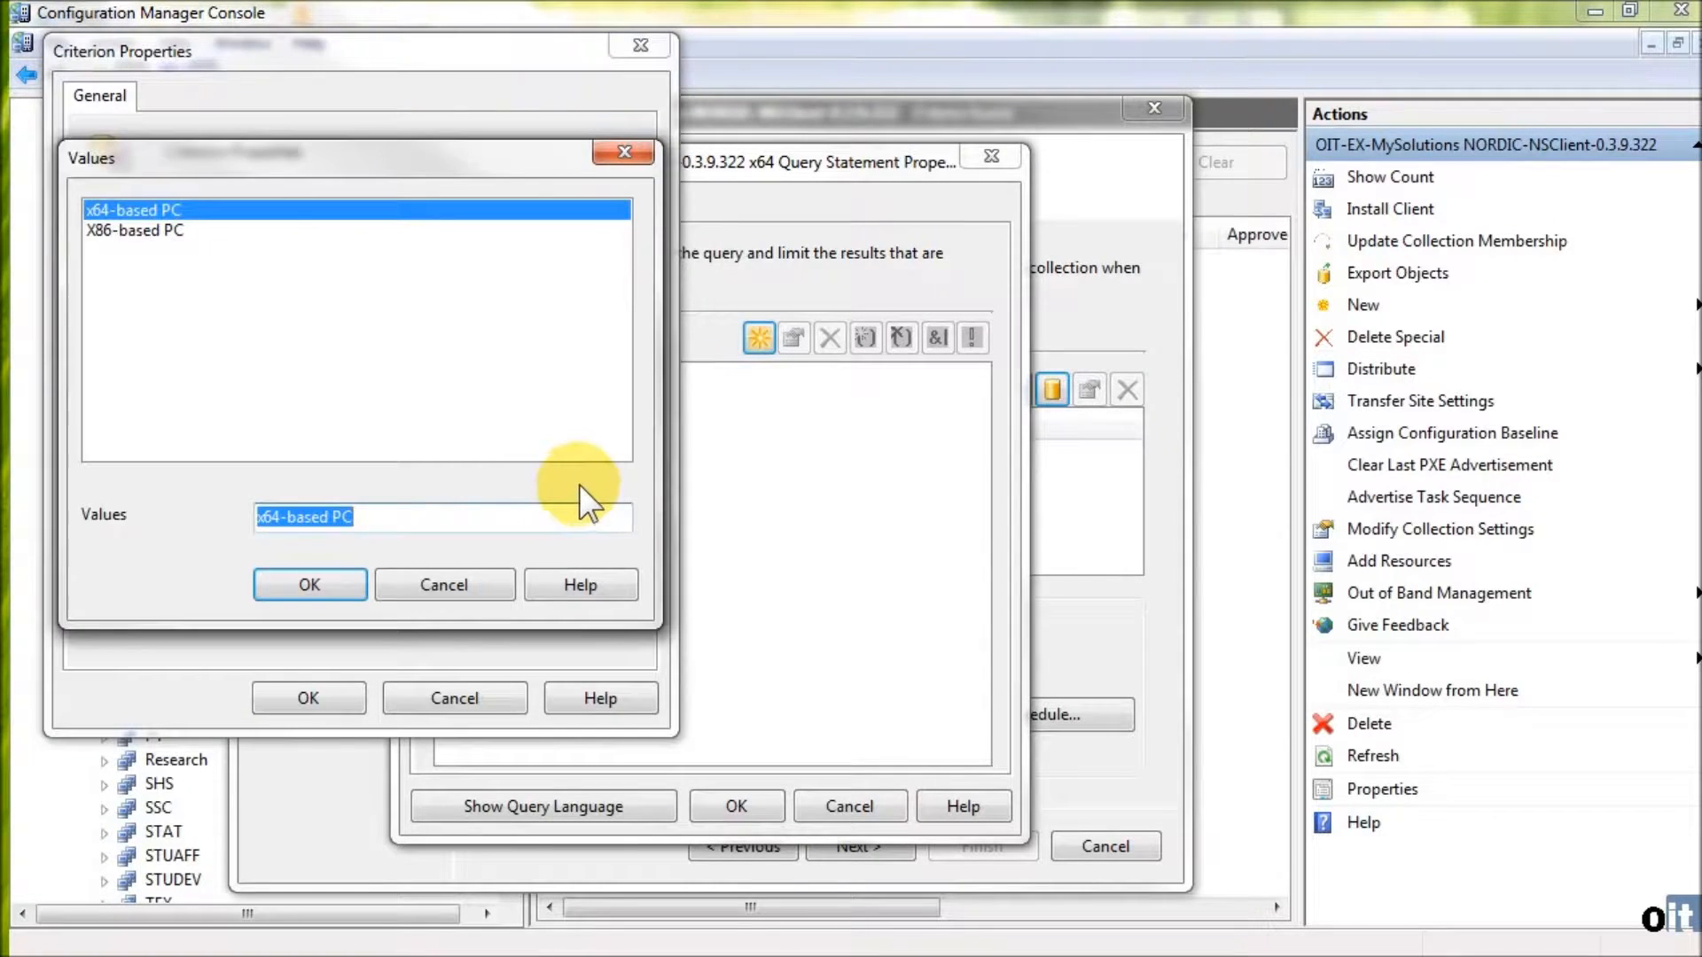
pyautogui.click(142, 231)
pyautogui.click(167, 210)
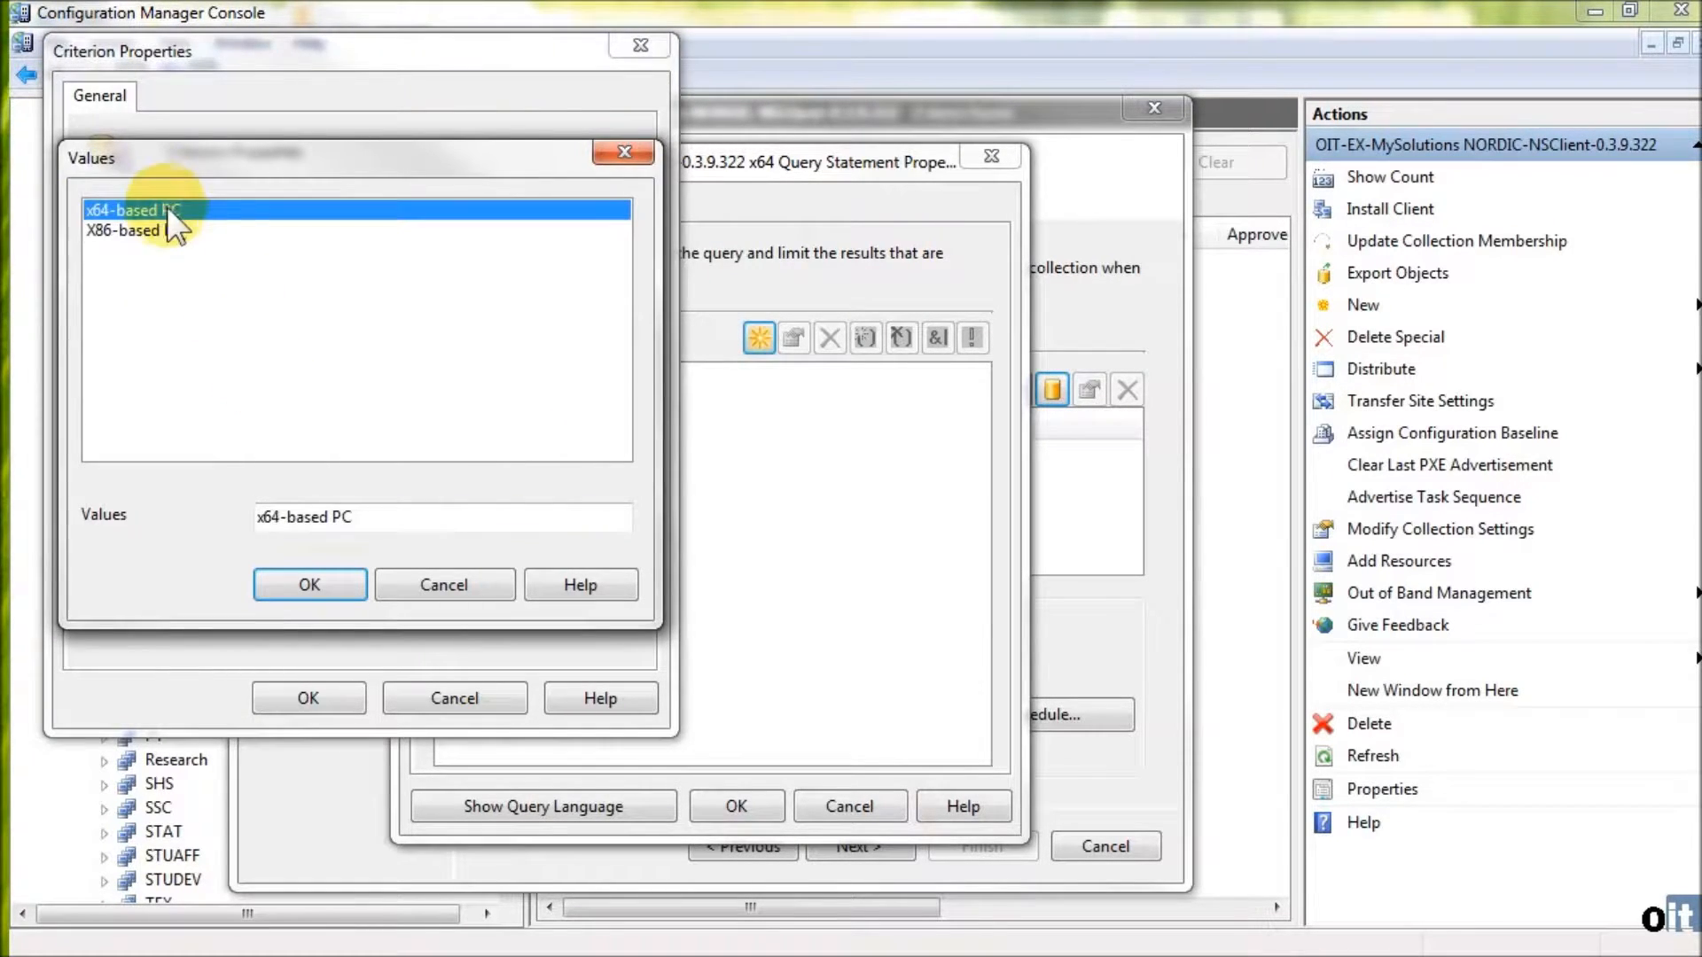
pyautogui.click(314, 585)
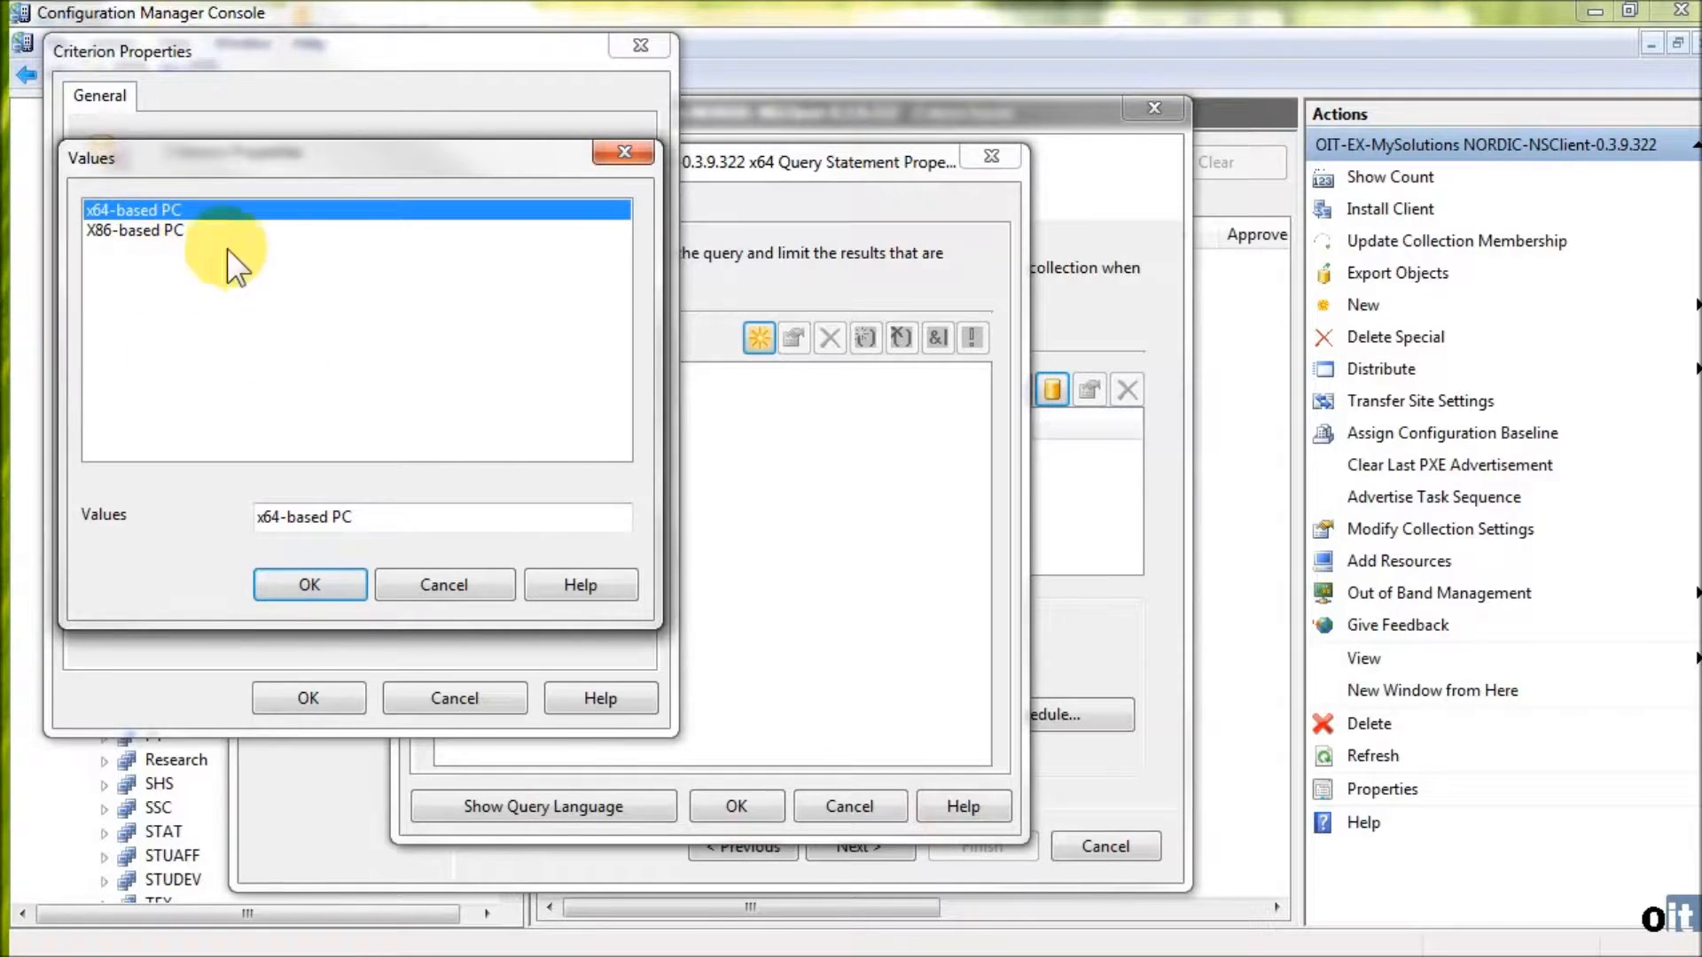
pyautogui.click(316, 586)
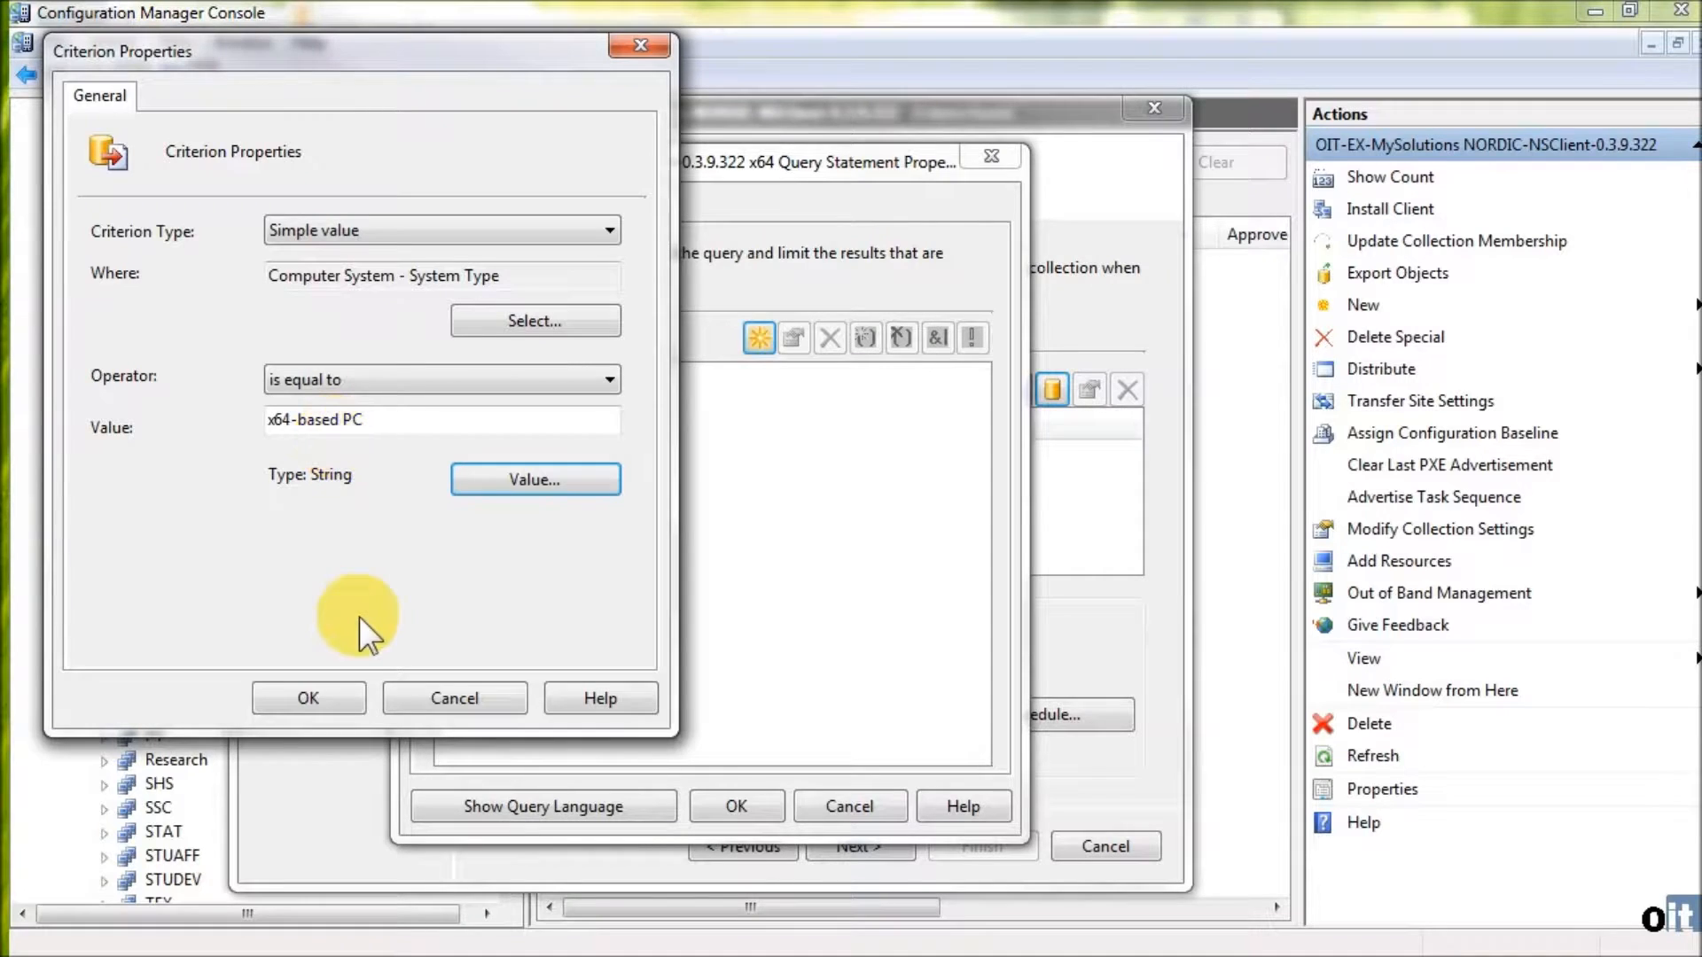
pyautogui.click(327, 688)
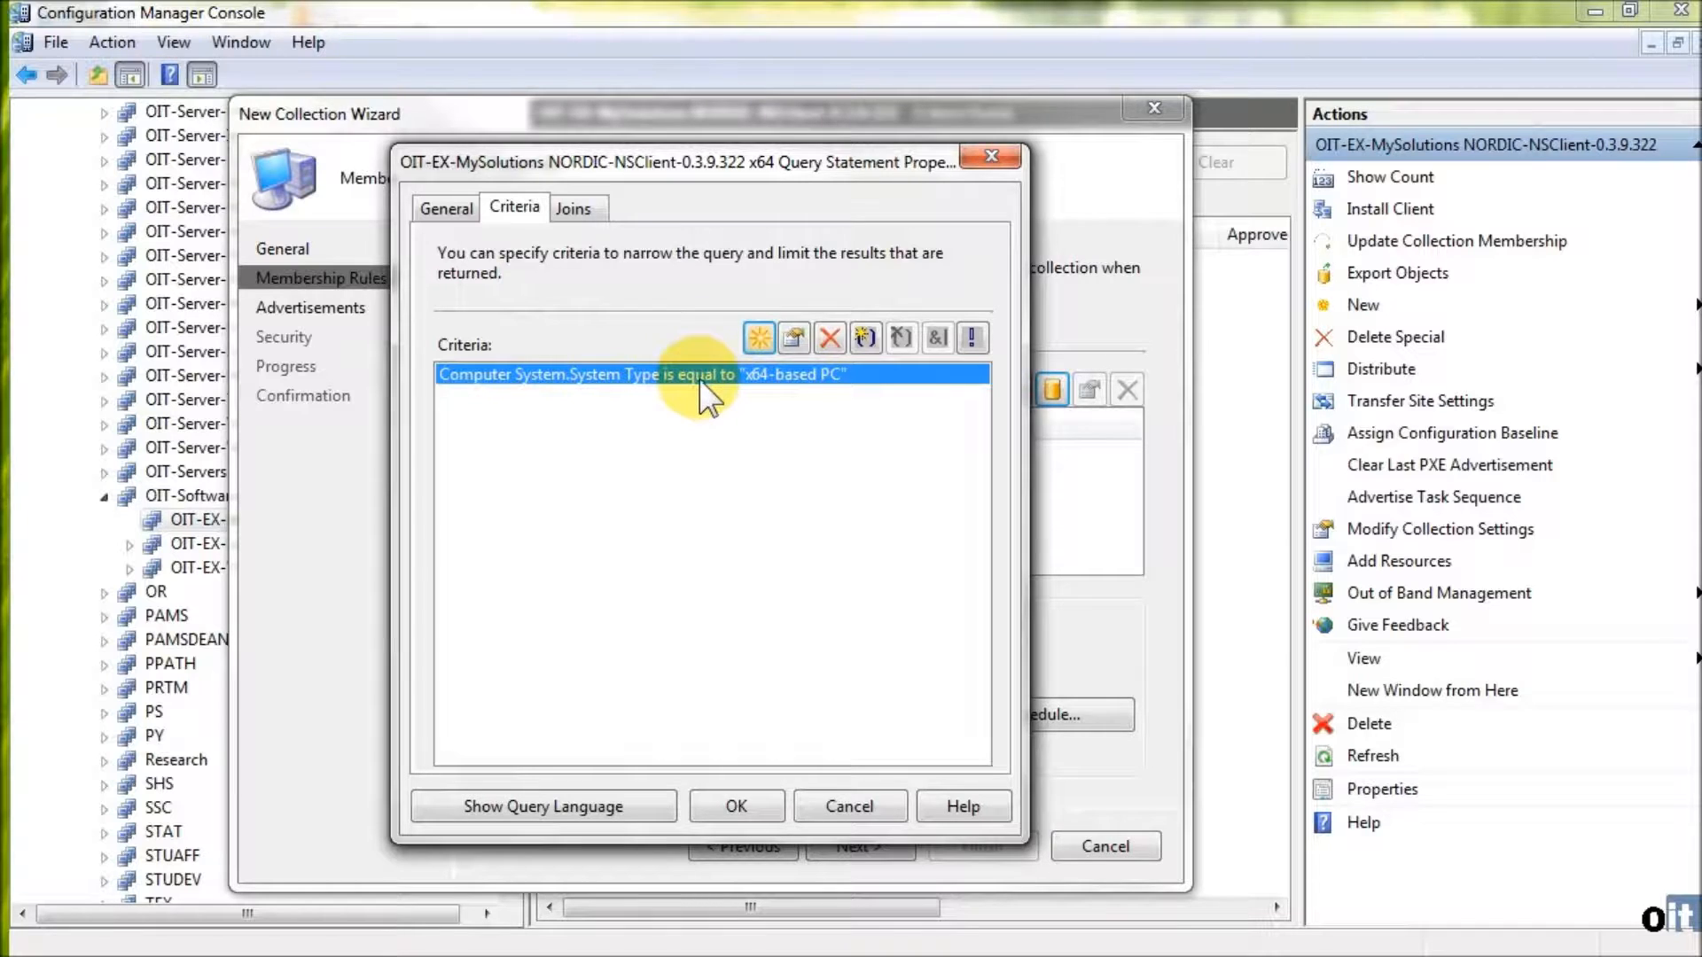
pyautogui.click(736, 807)
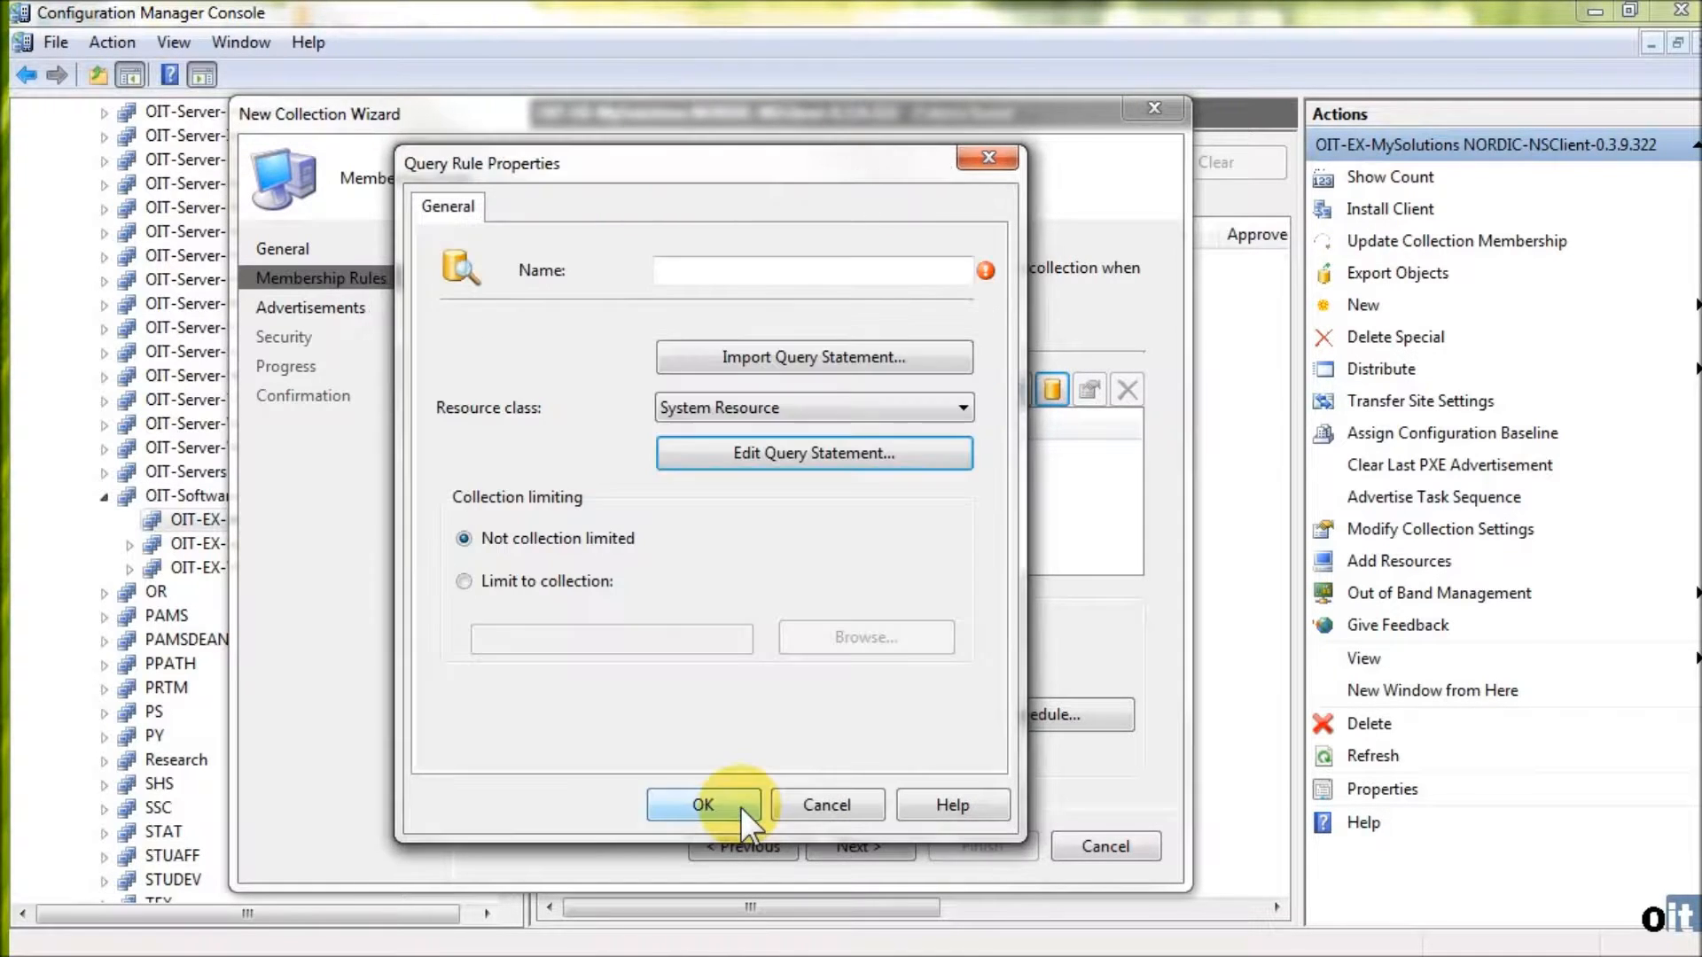
# Step: Name the query rule "64 bit computers only" and limit it to the OIT-EX-MySolutions NORDIC-NSClient-0.3.9.322 collection under OIT-Software Packages
pyautogui.click(689, 268)
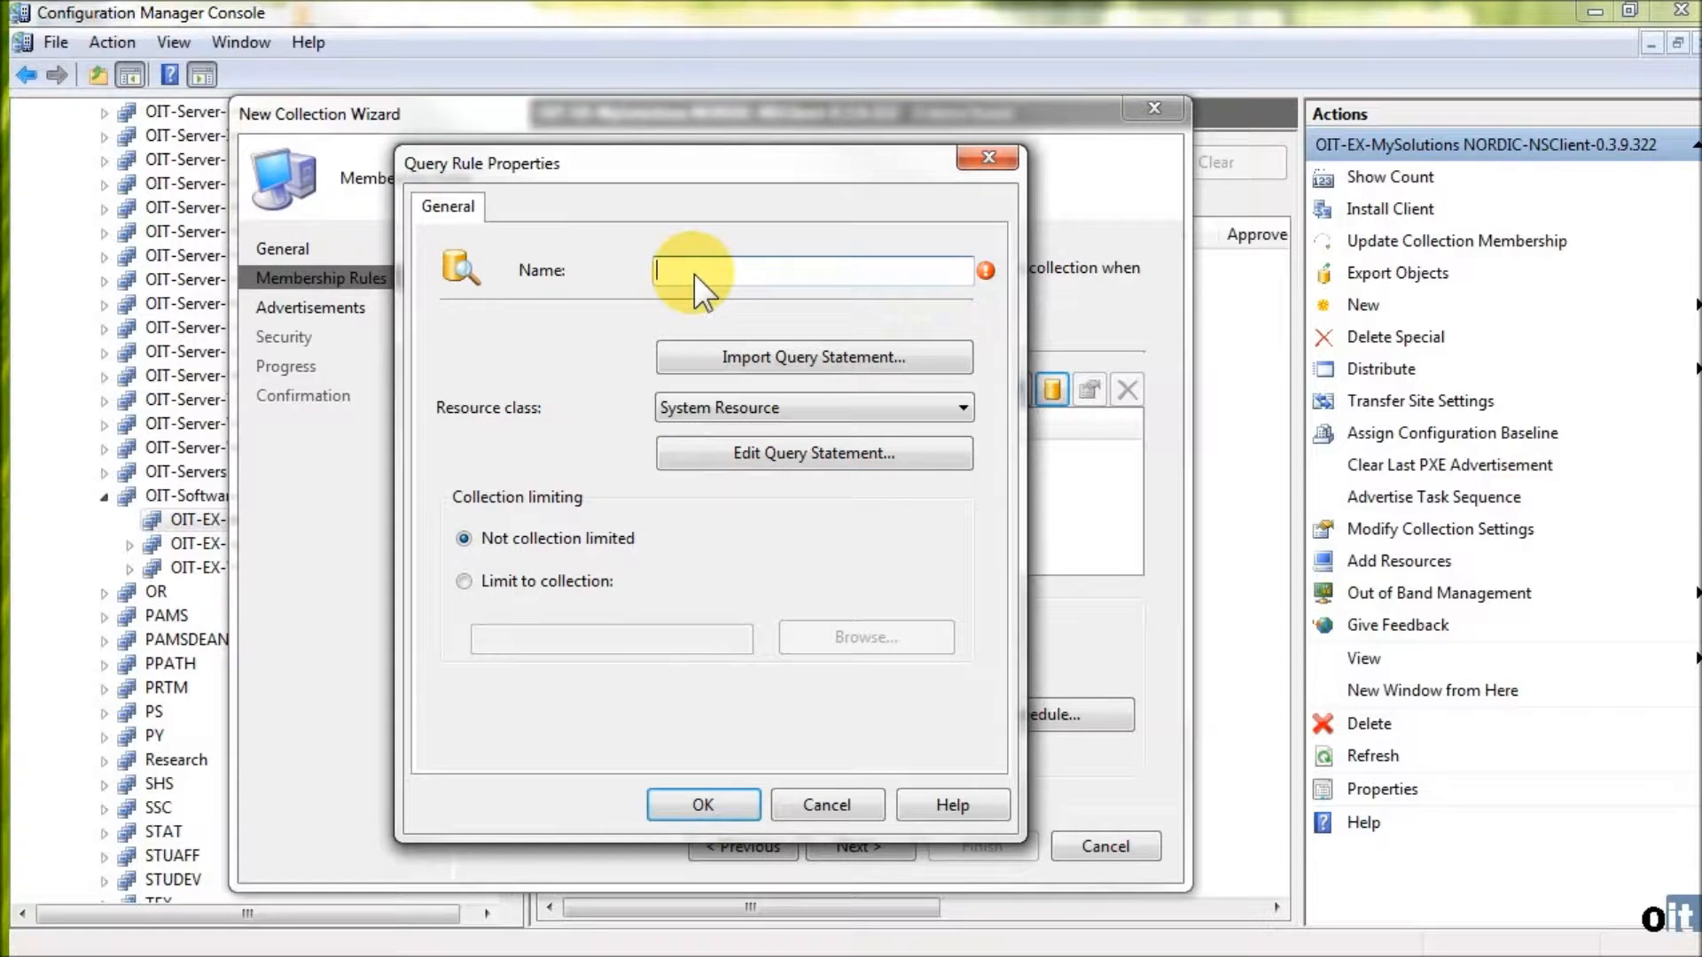
pyautogui.write('64 bit computers only')
pyautogui.click(510, 577)
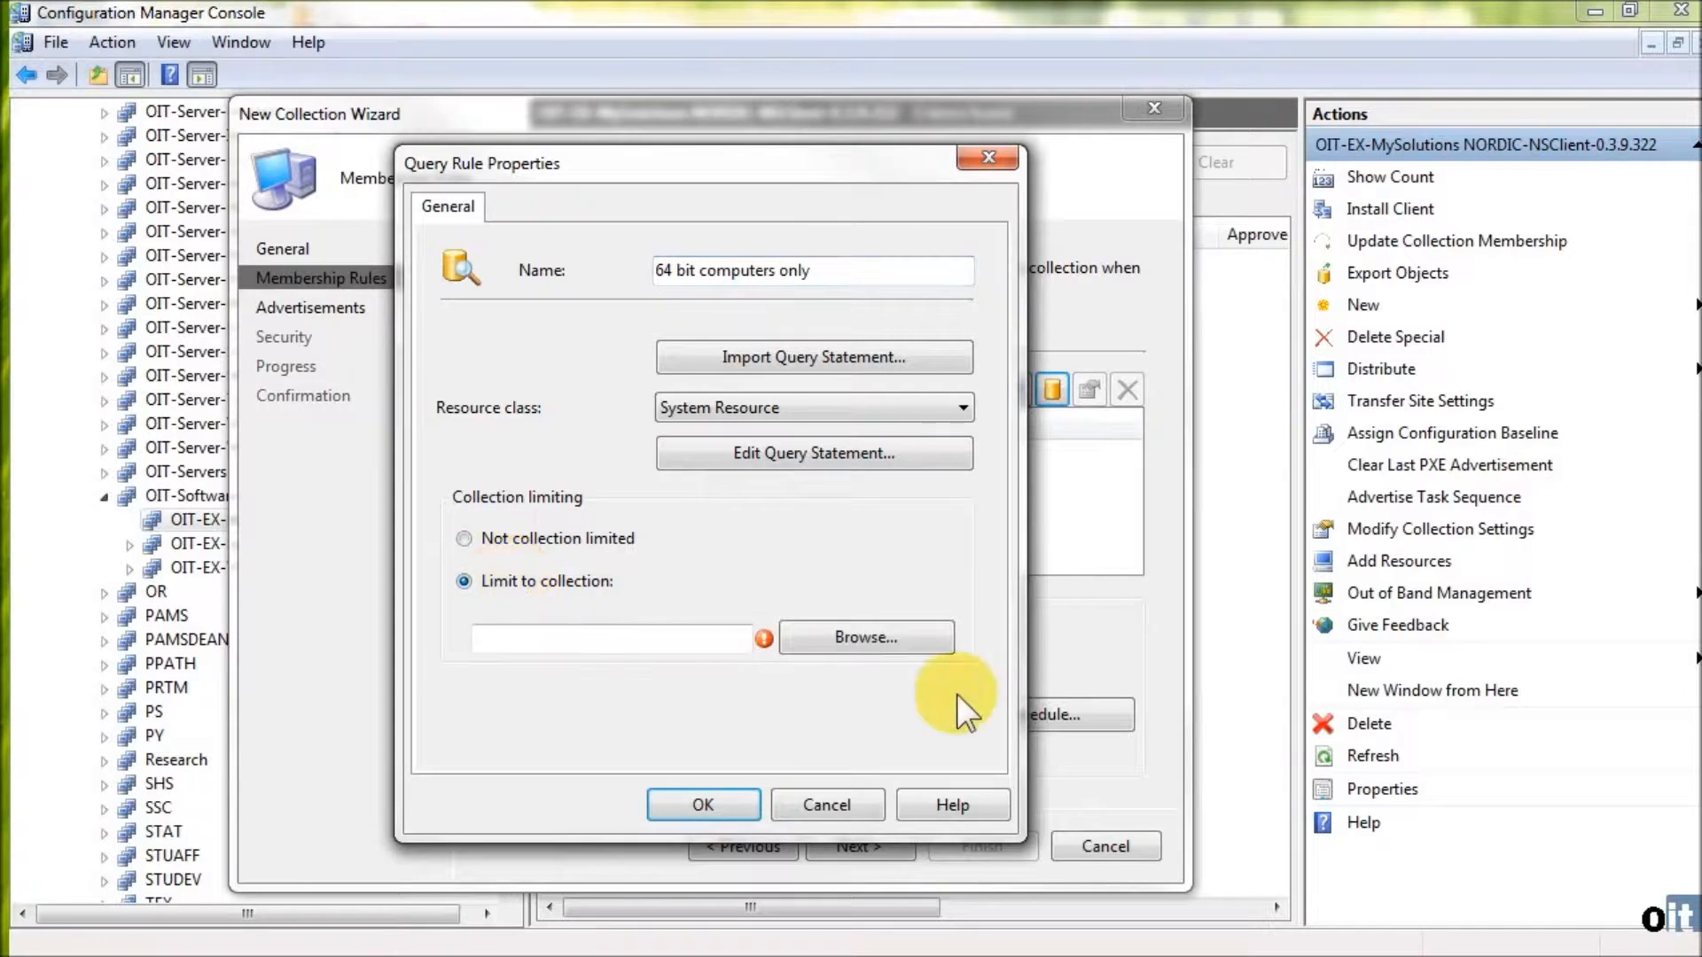
pyautogui.click(858, 635)
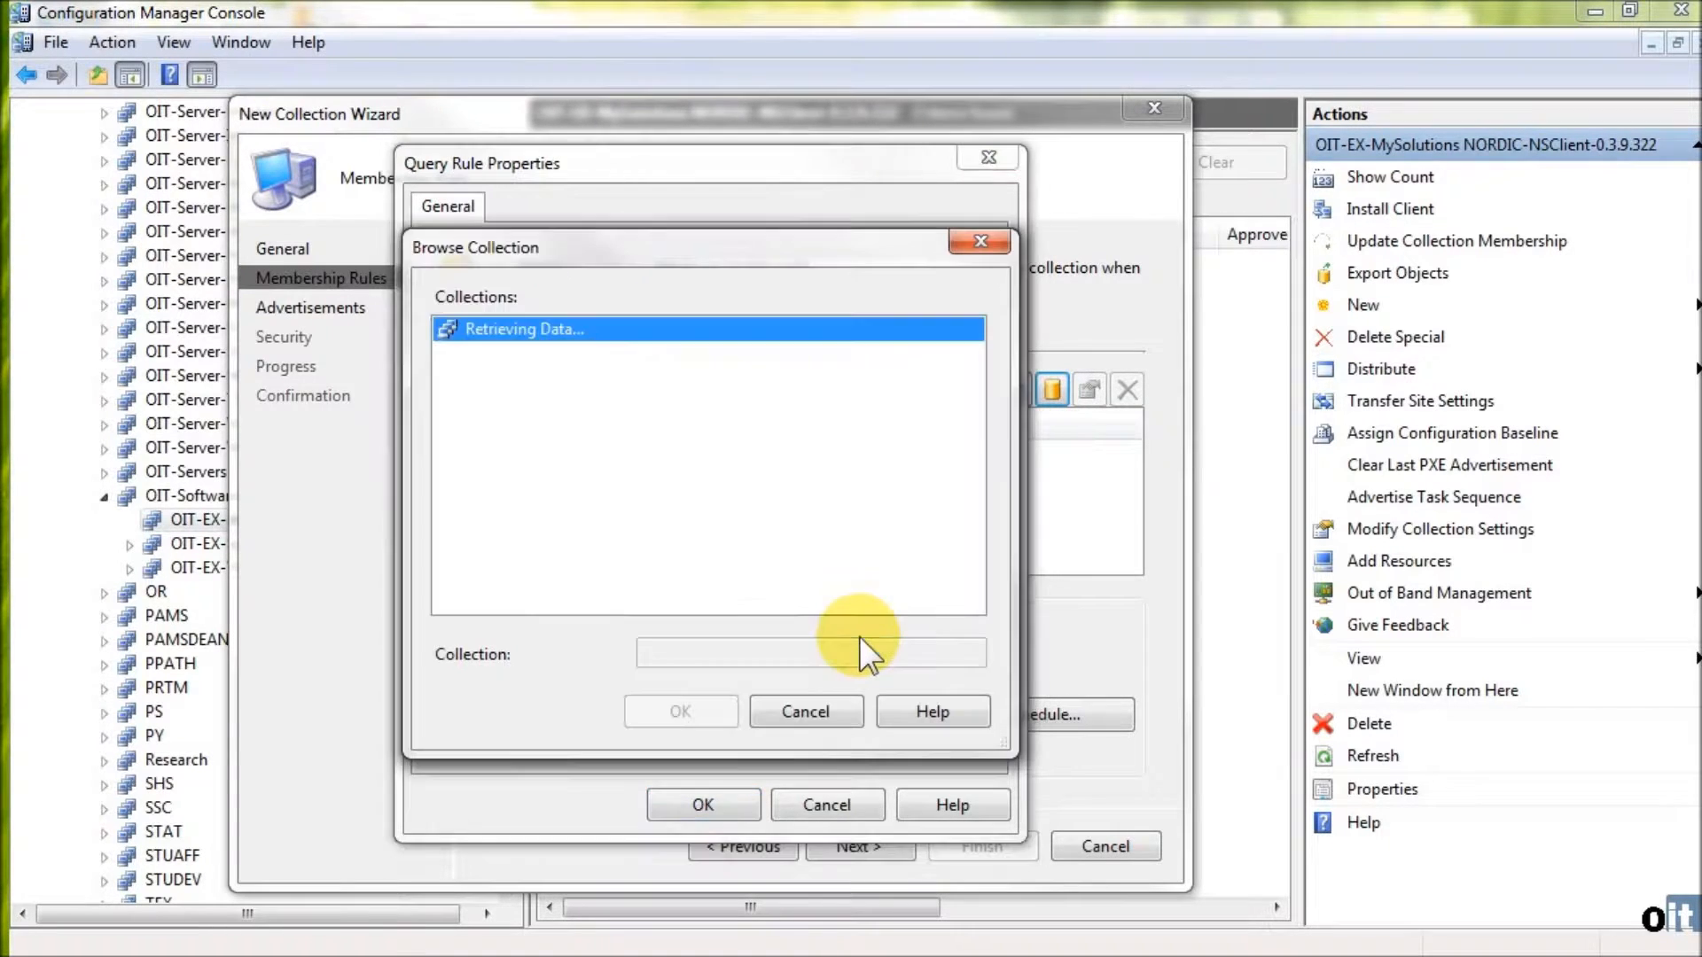
pyautogui.scroll(-10, 639, 496)
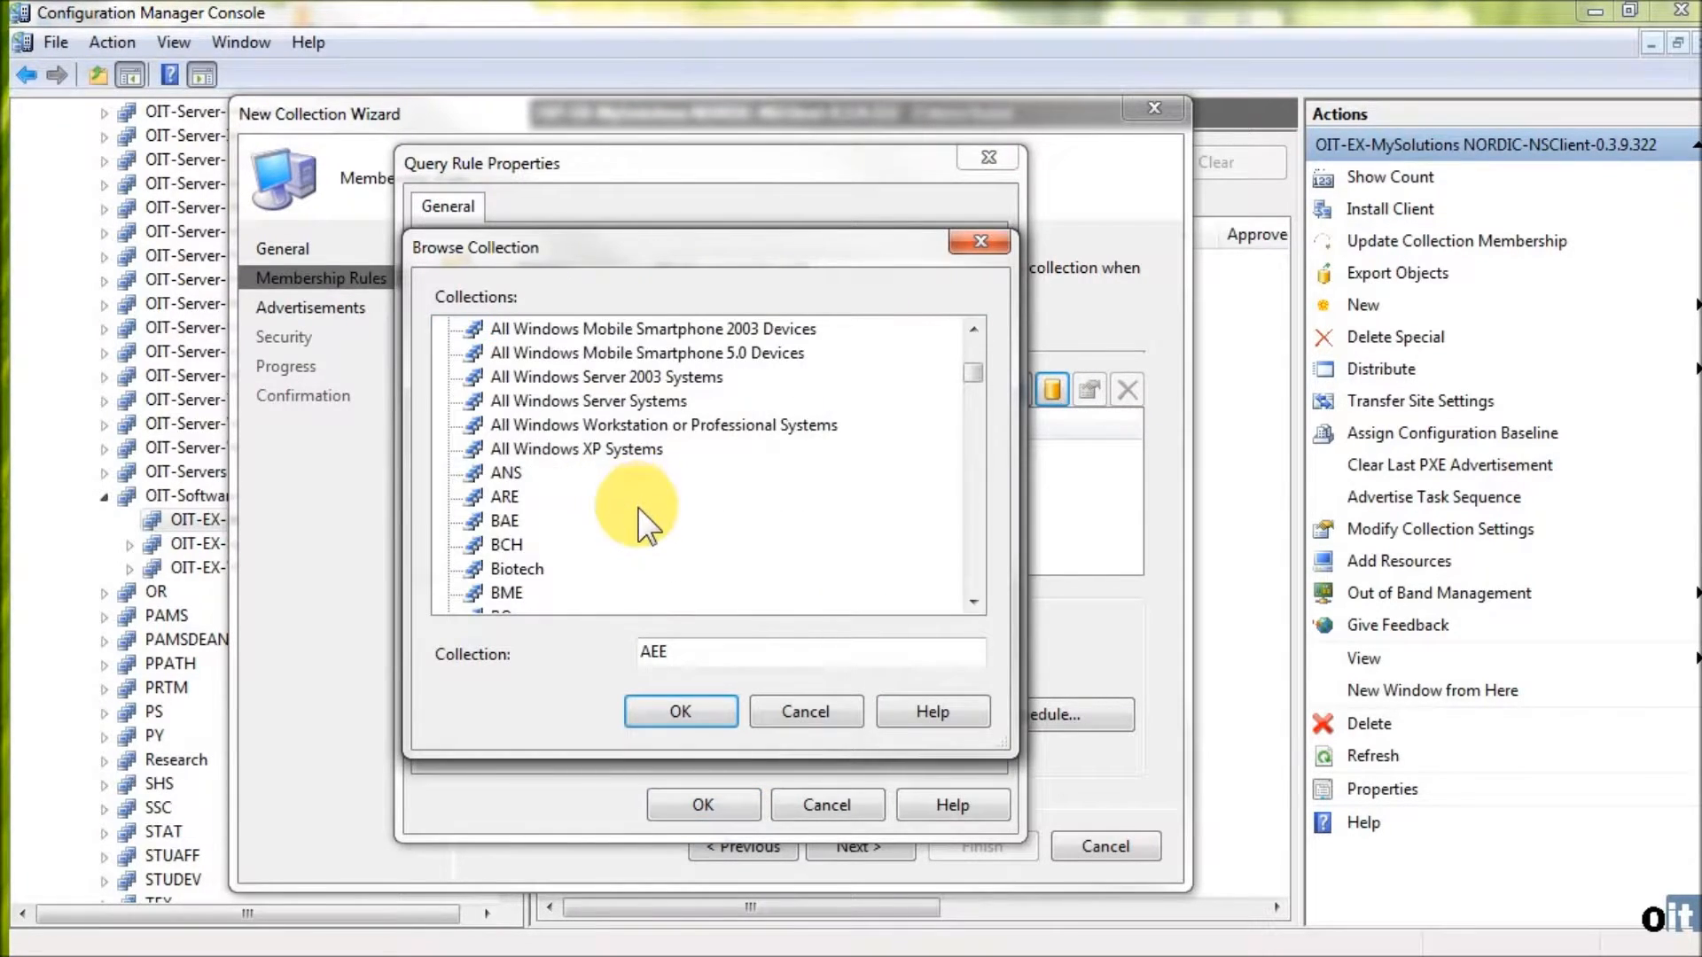
pyautogui.scroll(-15, 646, 532)
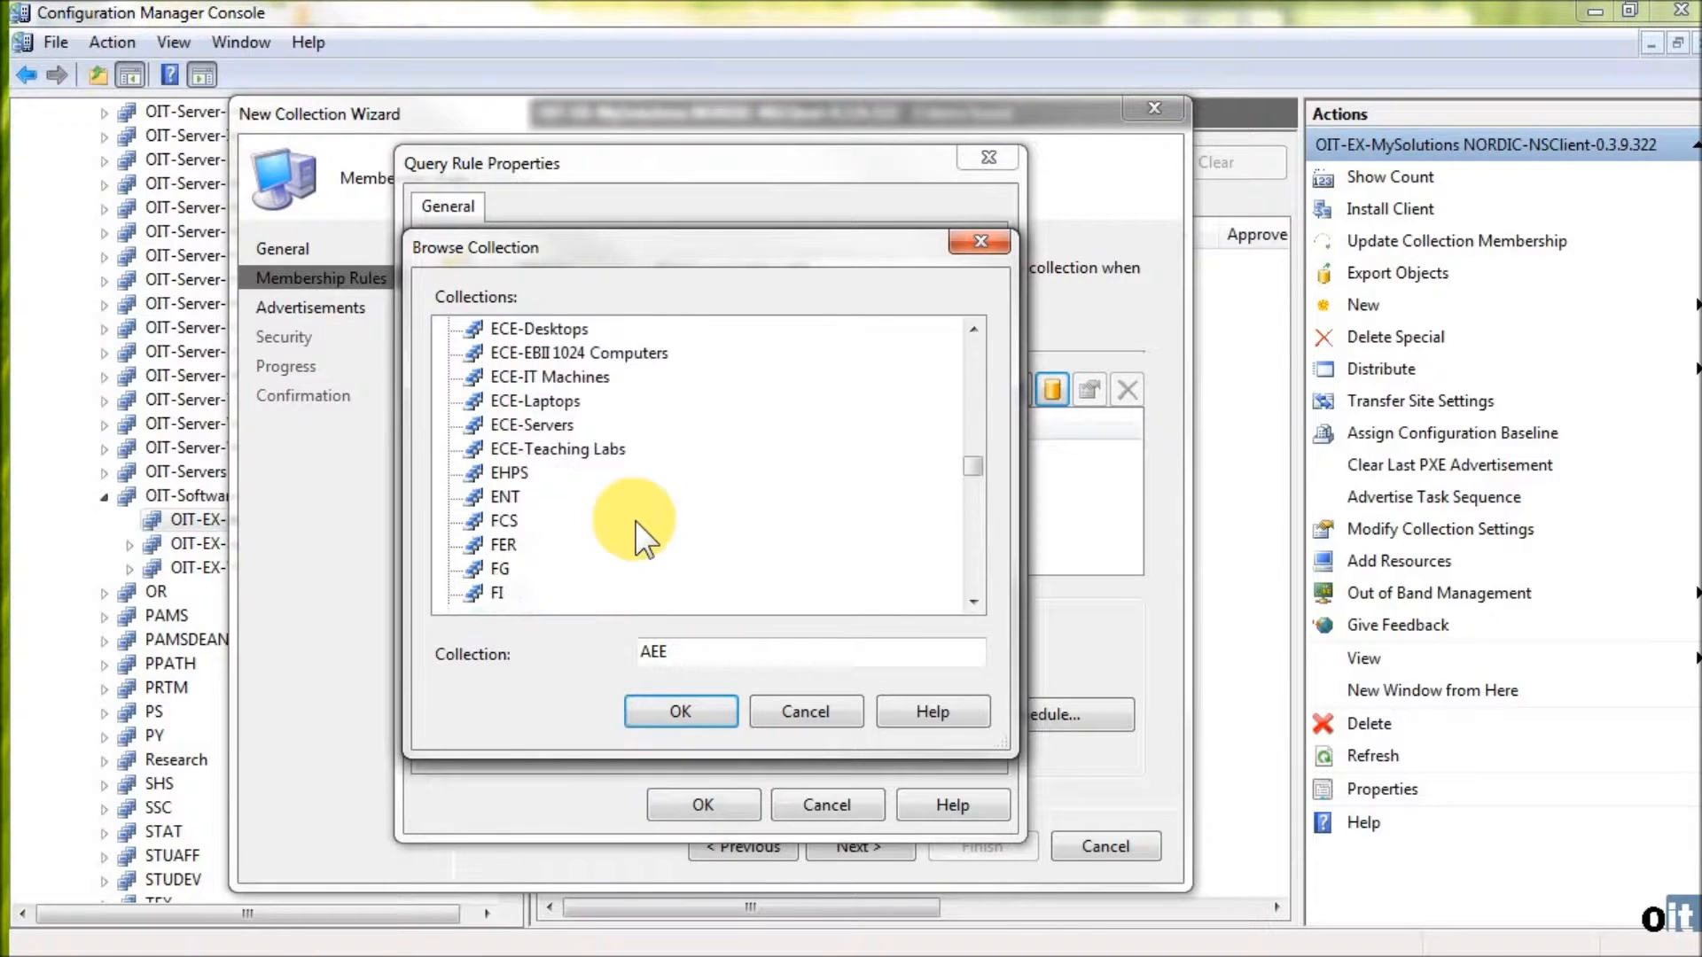
pyautogui.scroll(-18, 645, 536)
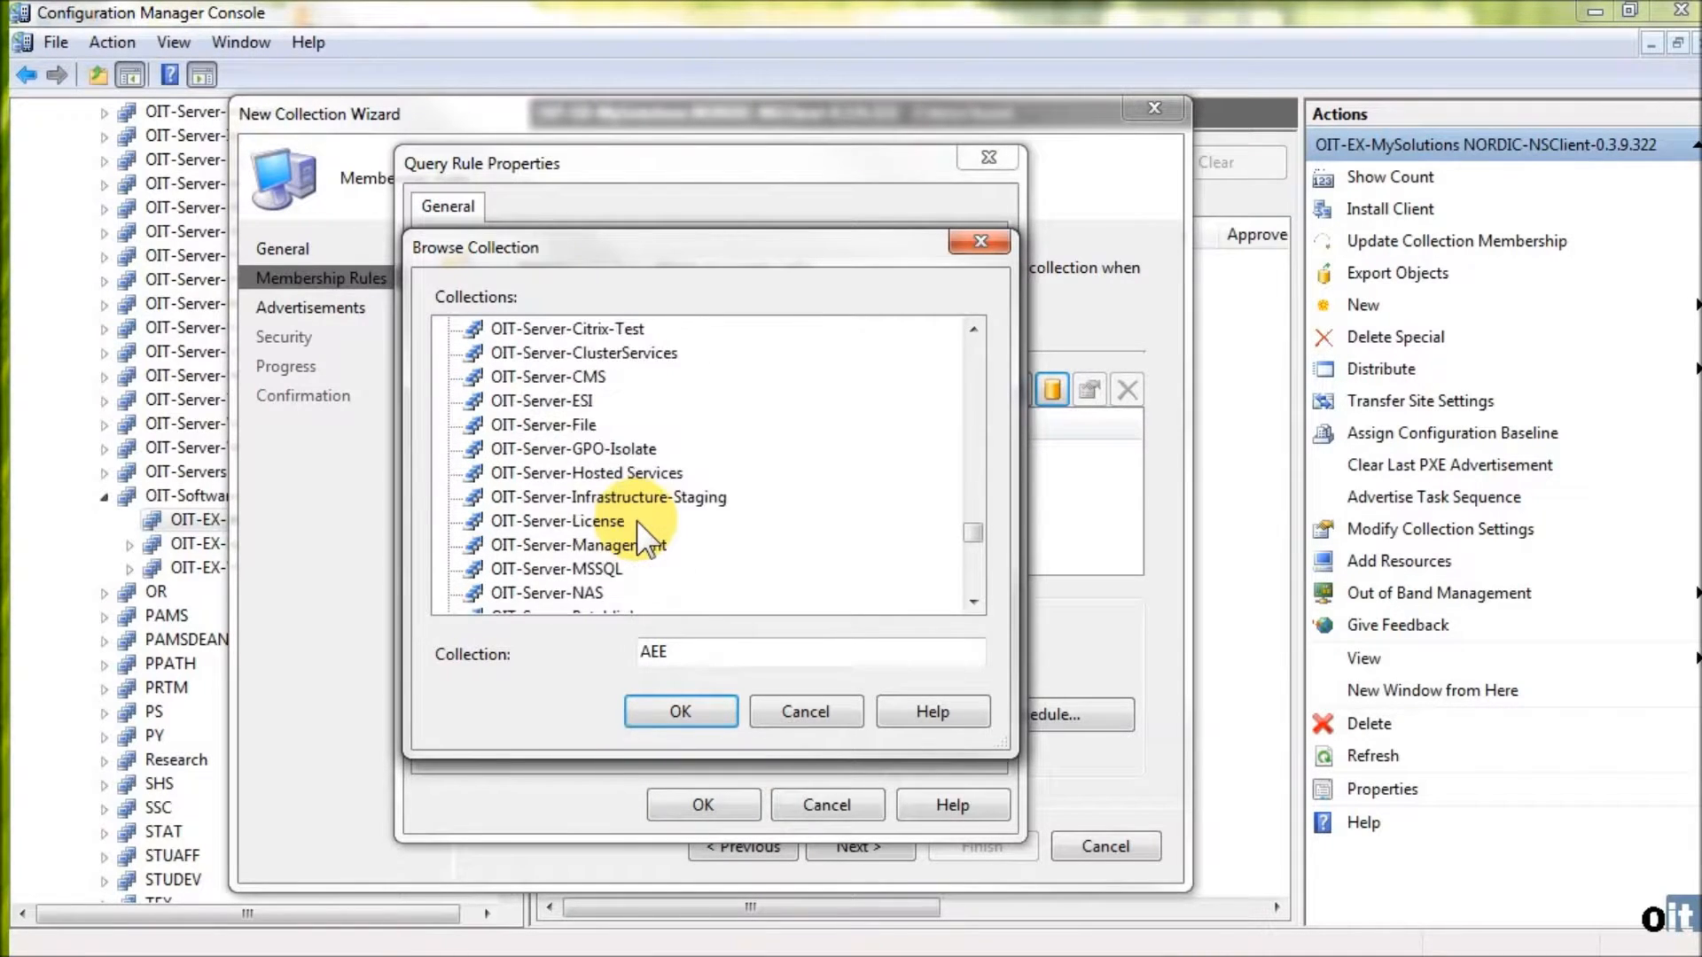
pyautogui.click(448, 570)
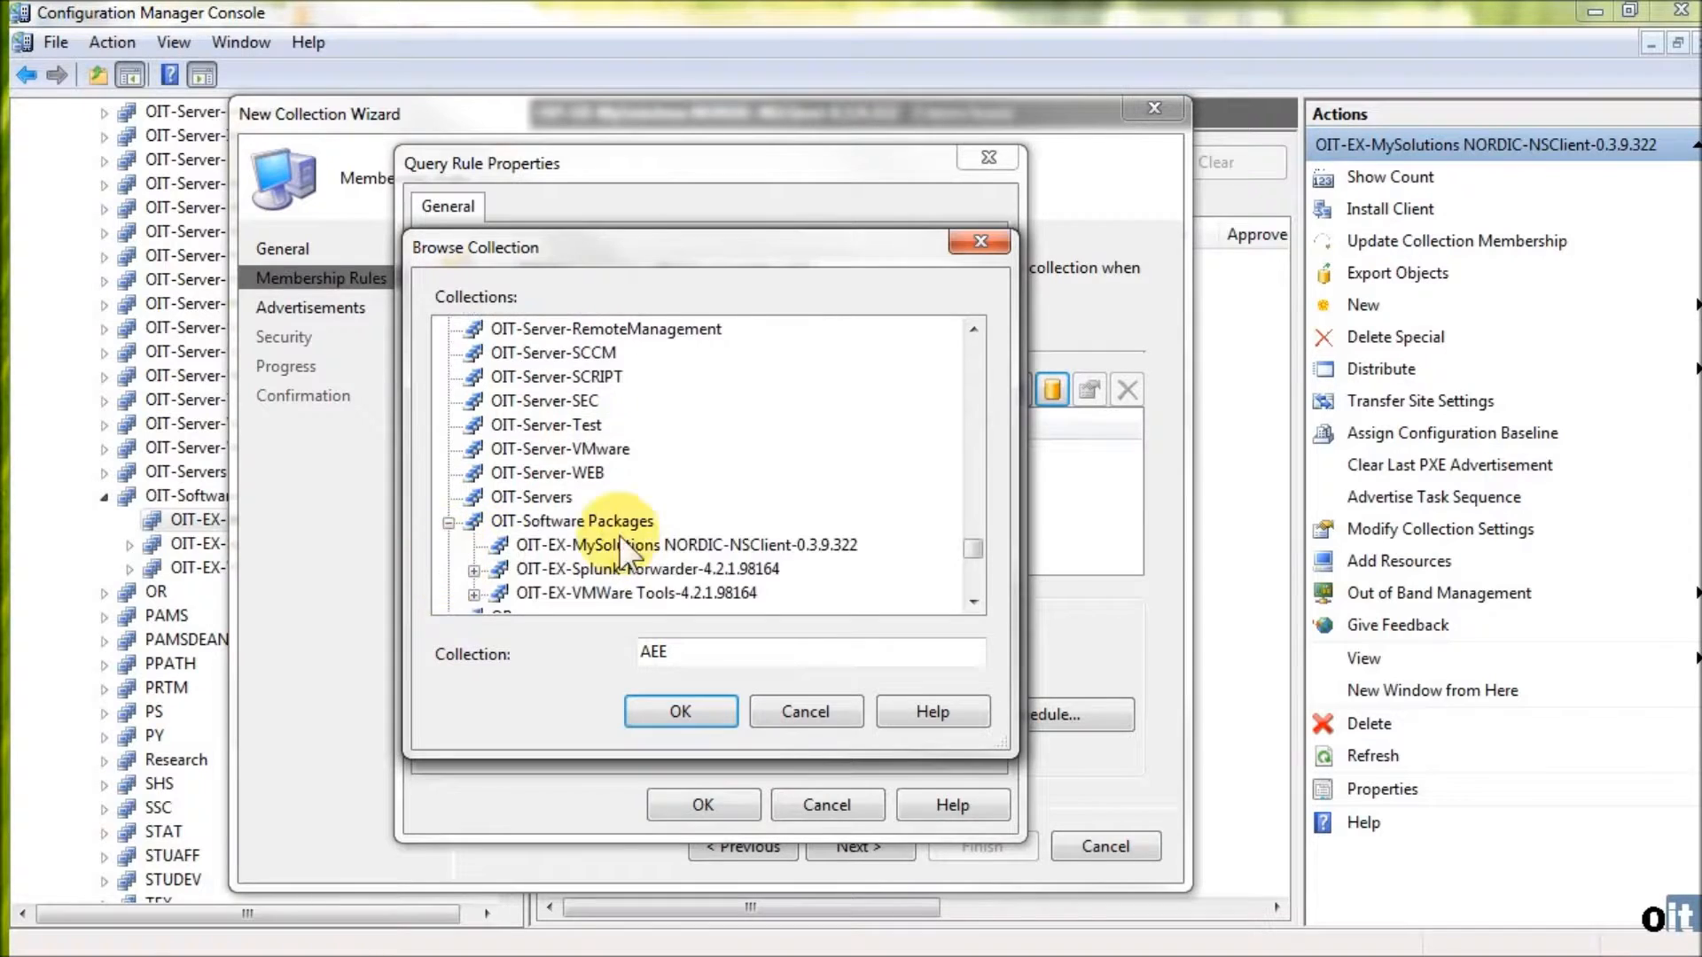
pyautogui.scroll(-2, 652, 527)
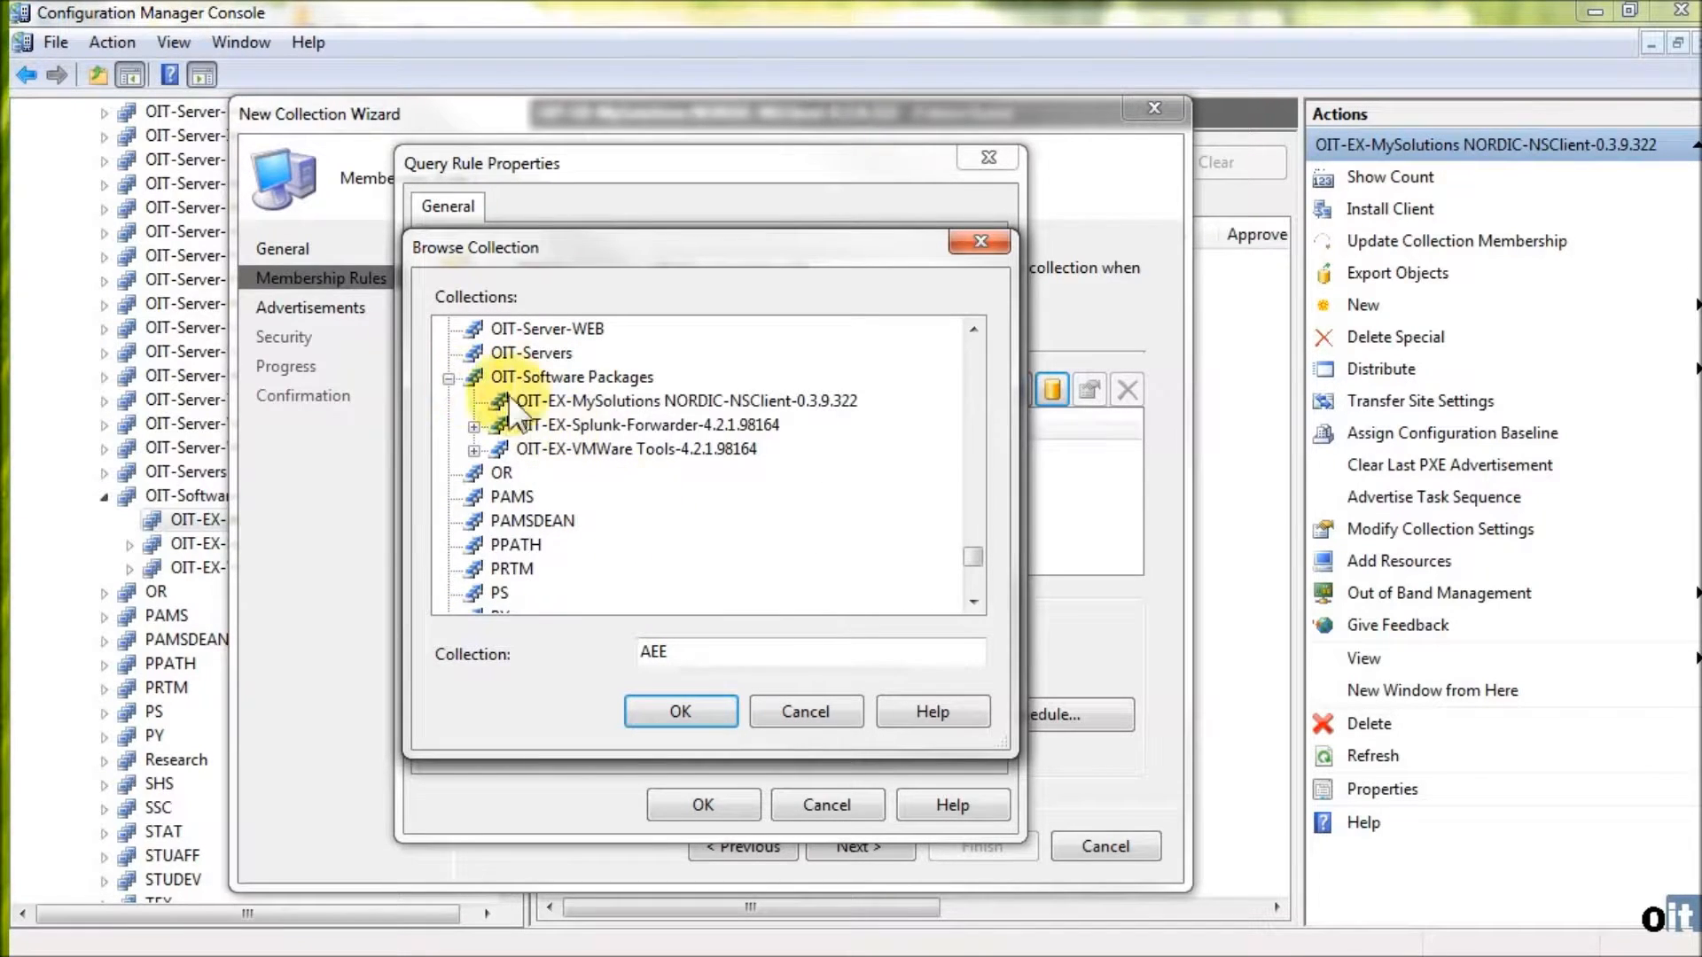
pyautogui.click(572, 400)
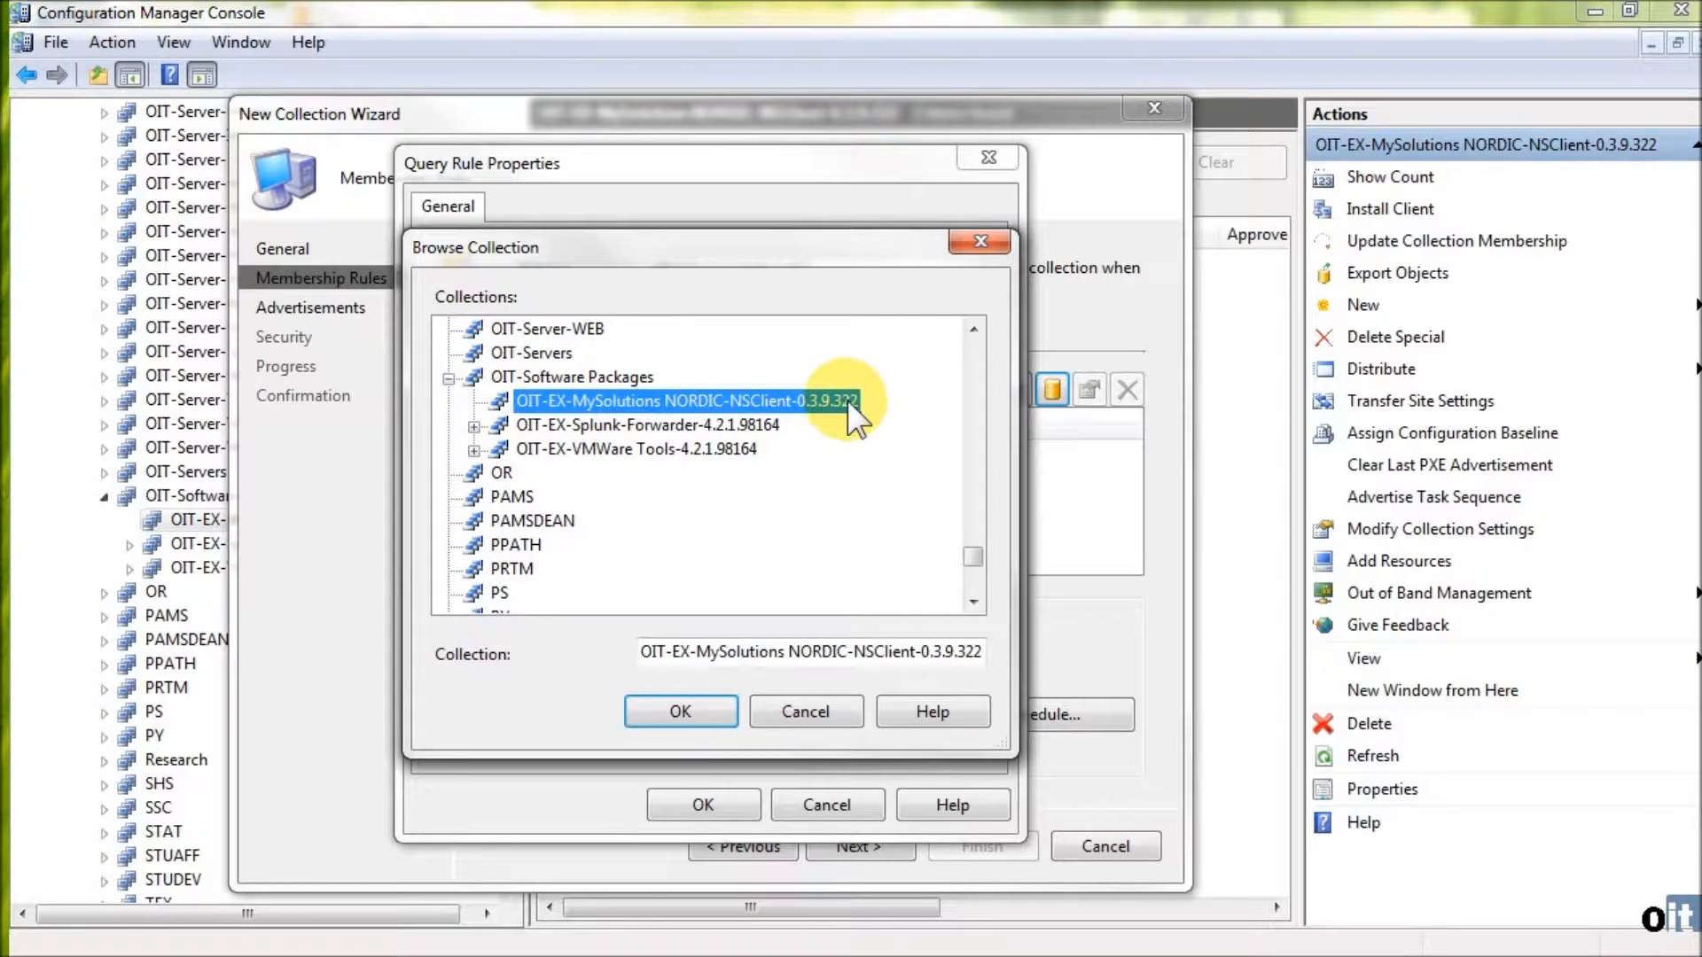
pyautogui.click(679, 712)
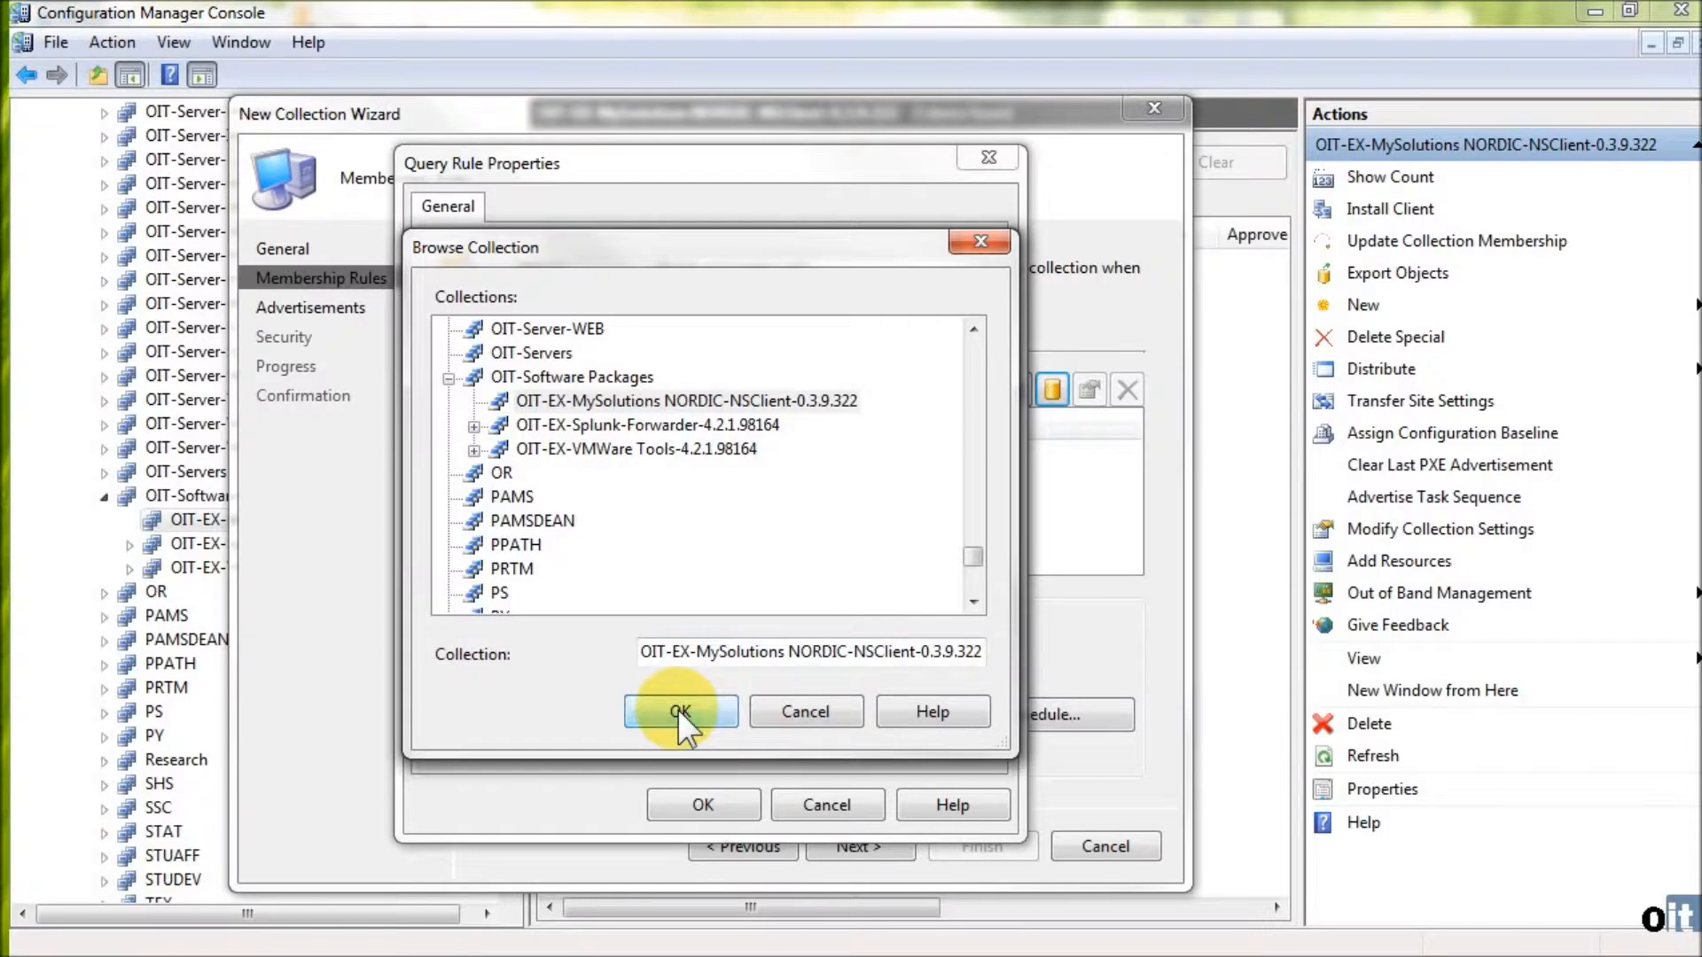
# Step: Accept the query rule and advance the collection wizard past membership rules and advertisements to its security settings
pyautogui.click(665, 802)
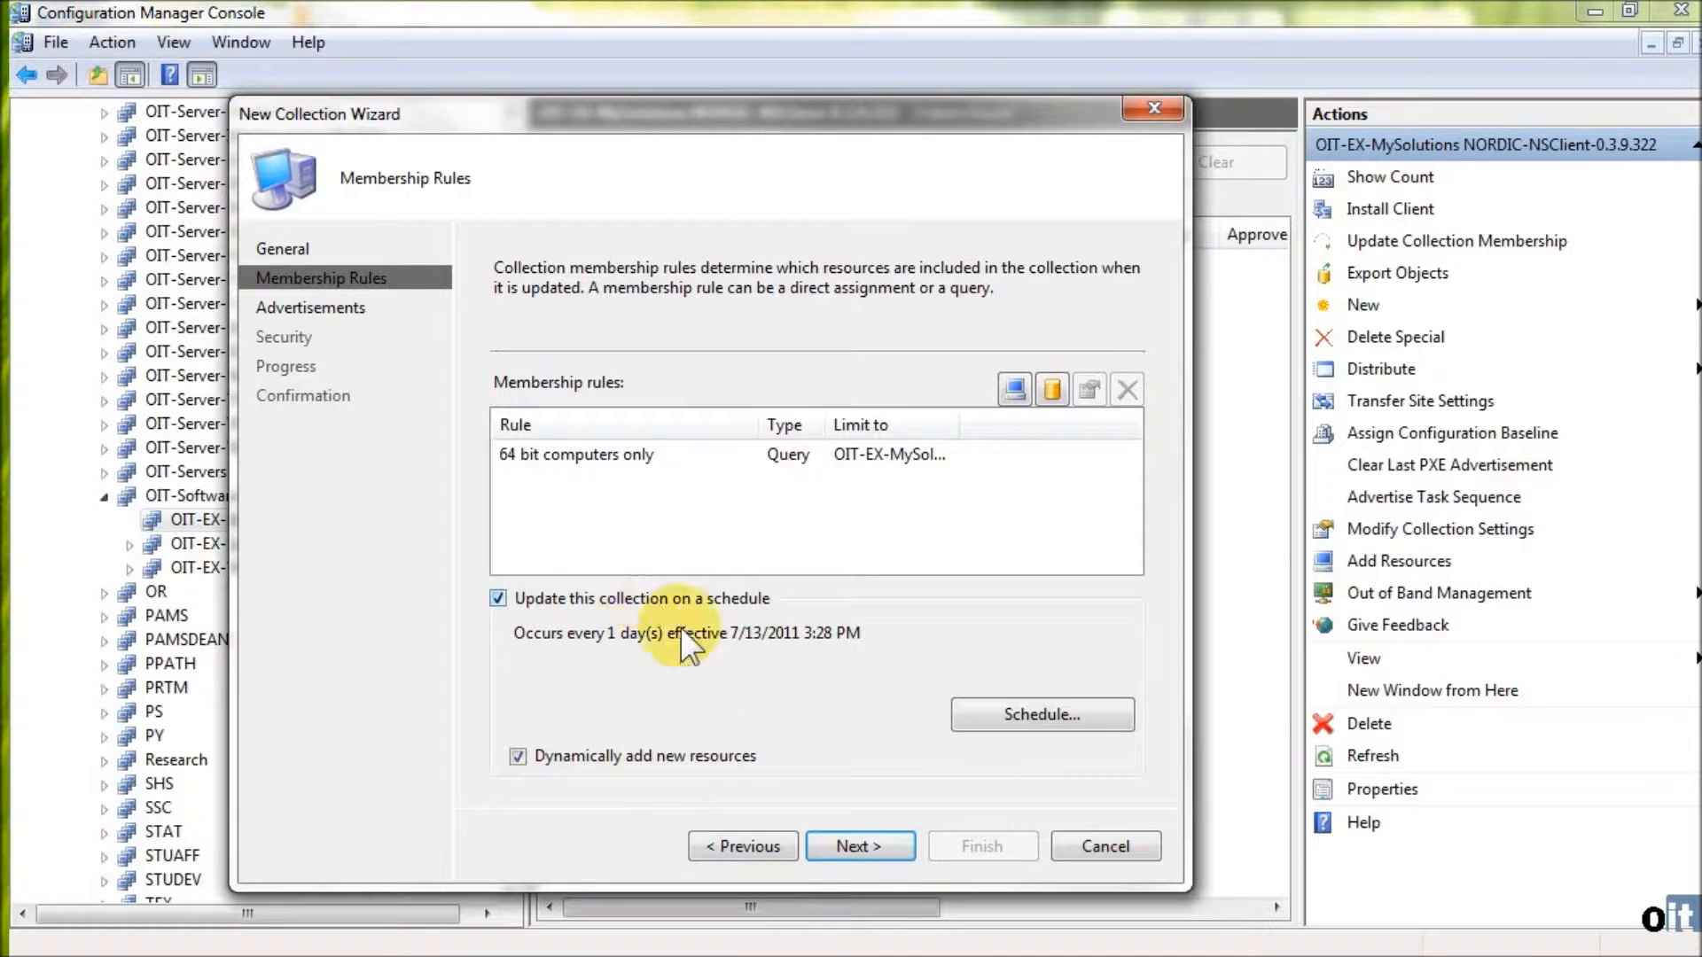
pyautogui.click(865, 845)
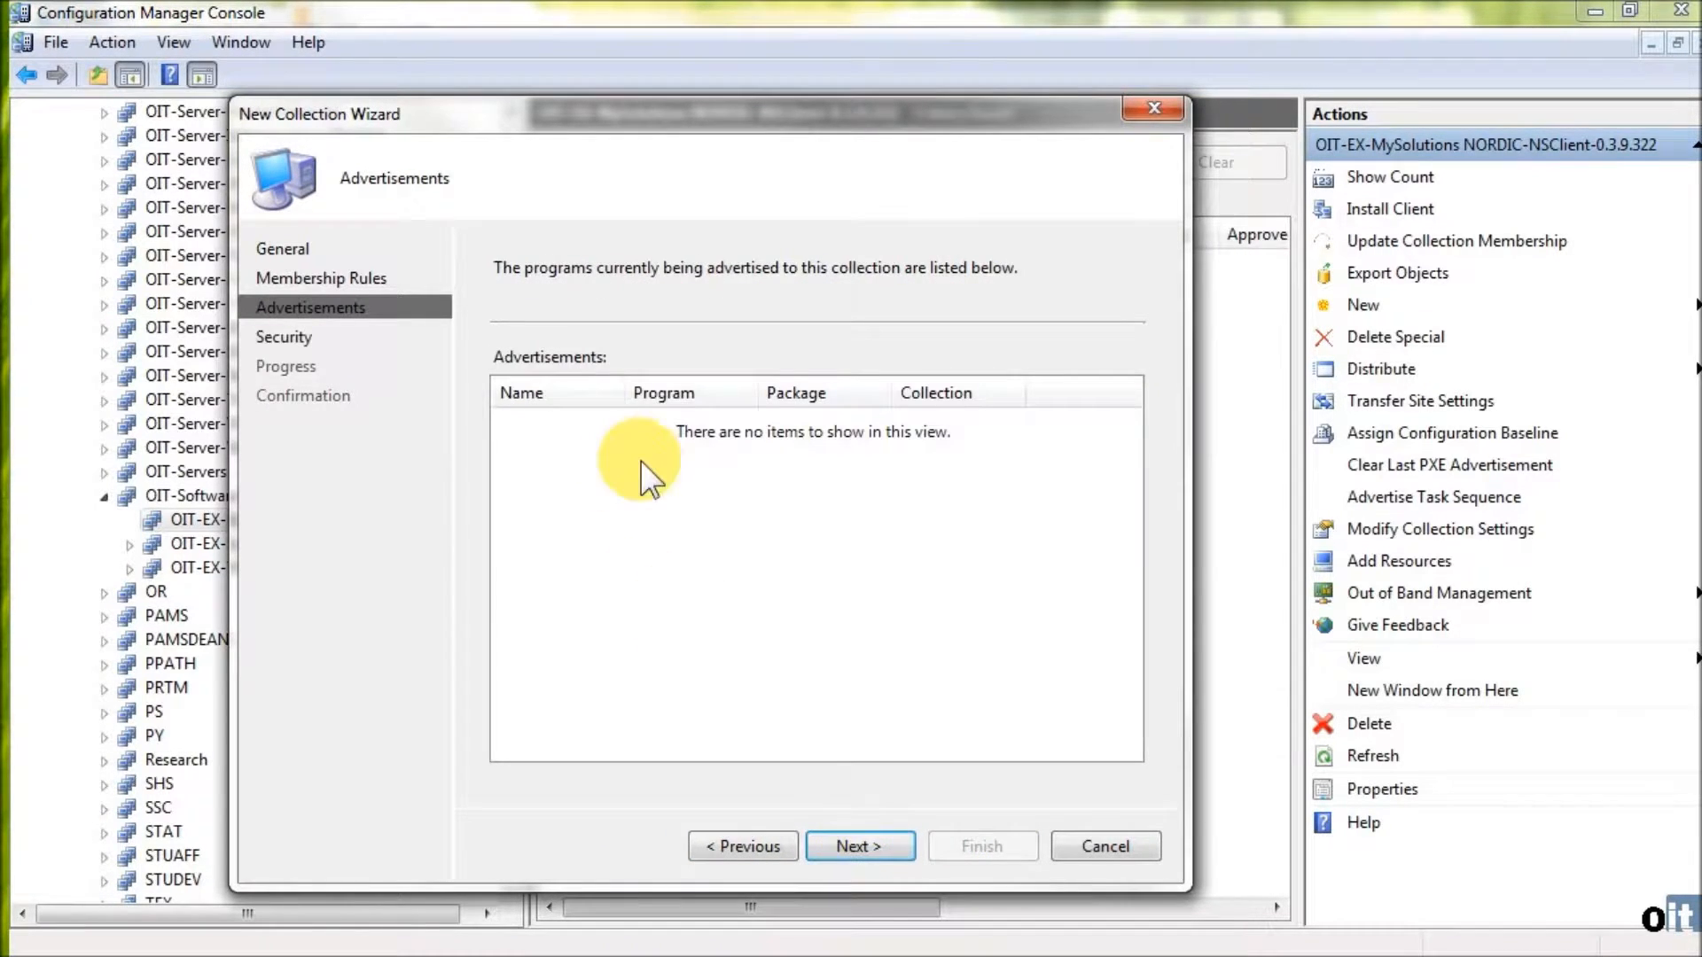
pyautogui.click(863, 846)
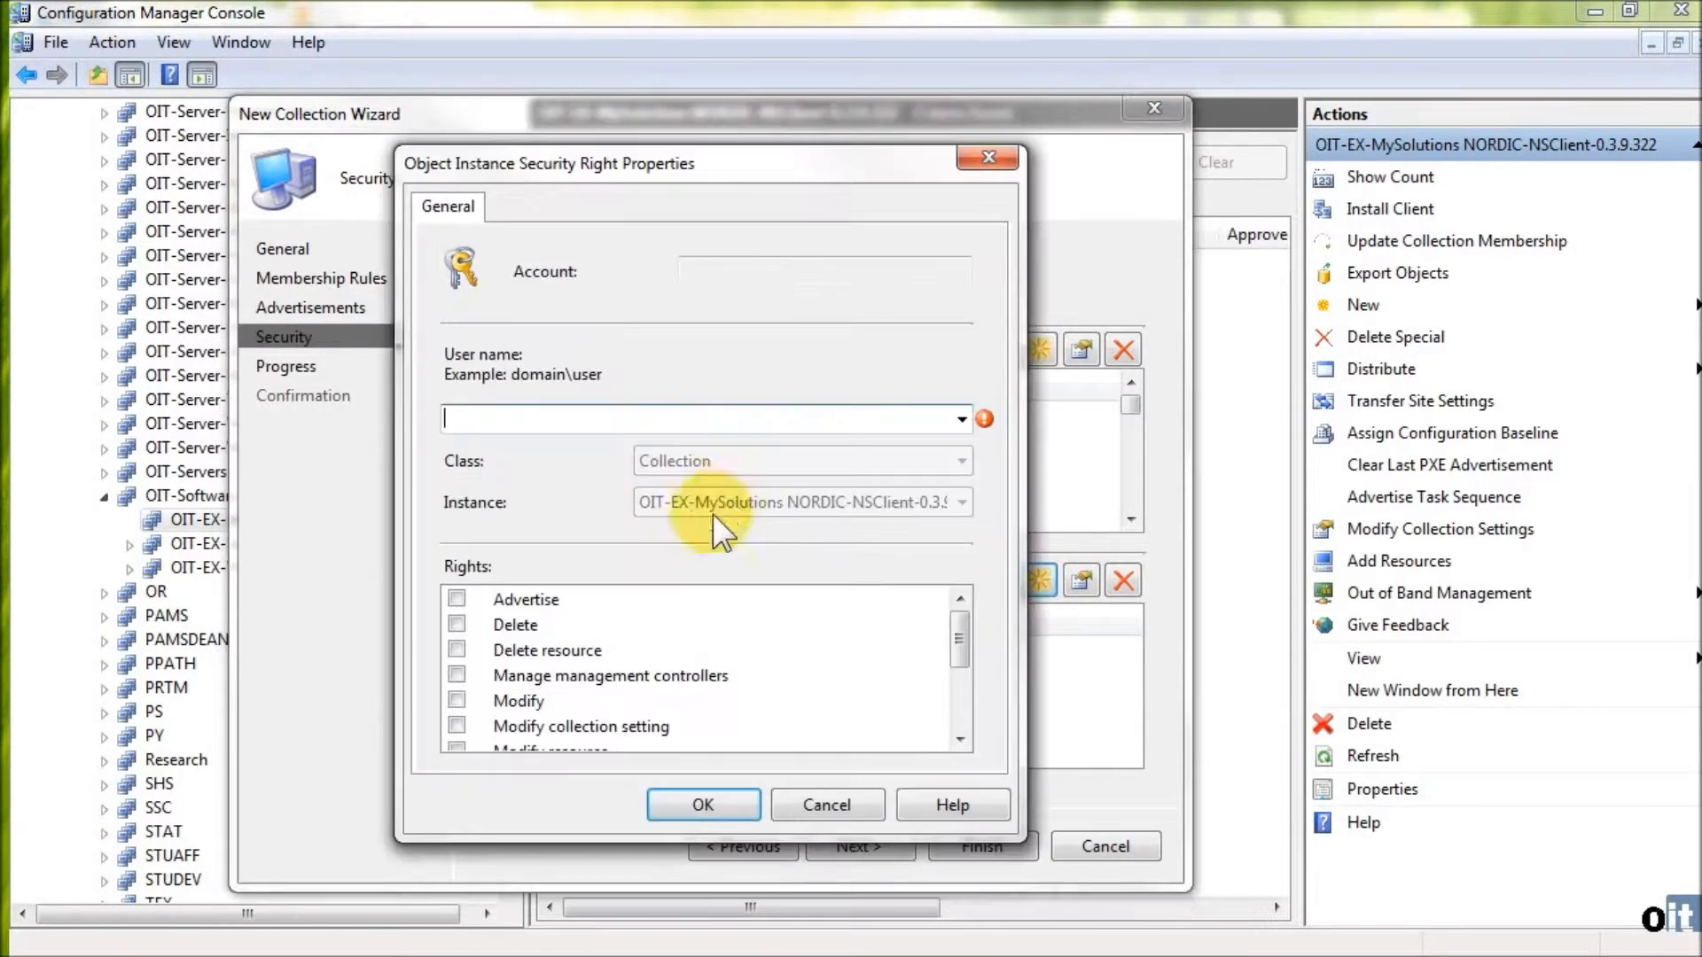
# Step: Set the user name of the new instance security right to WOLFTECH\OIT-OU Admins
pyautogui.click(962, 419)
pyautogui.click(735, 427)
pyautogui.click(572, 424)
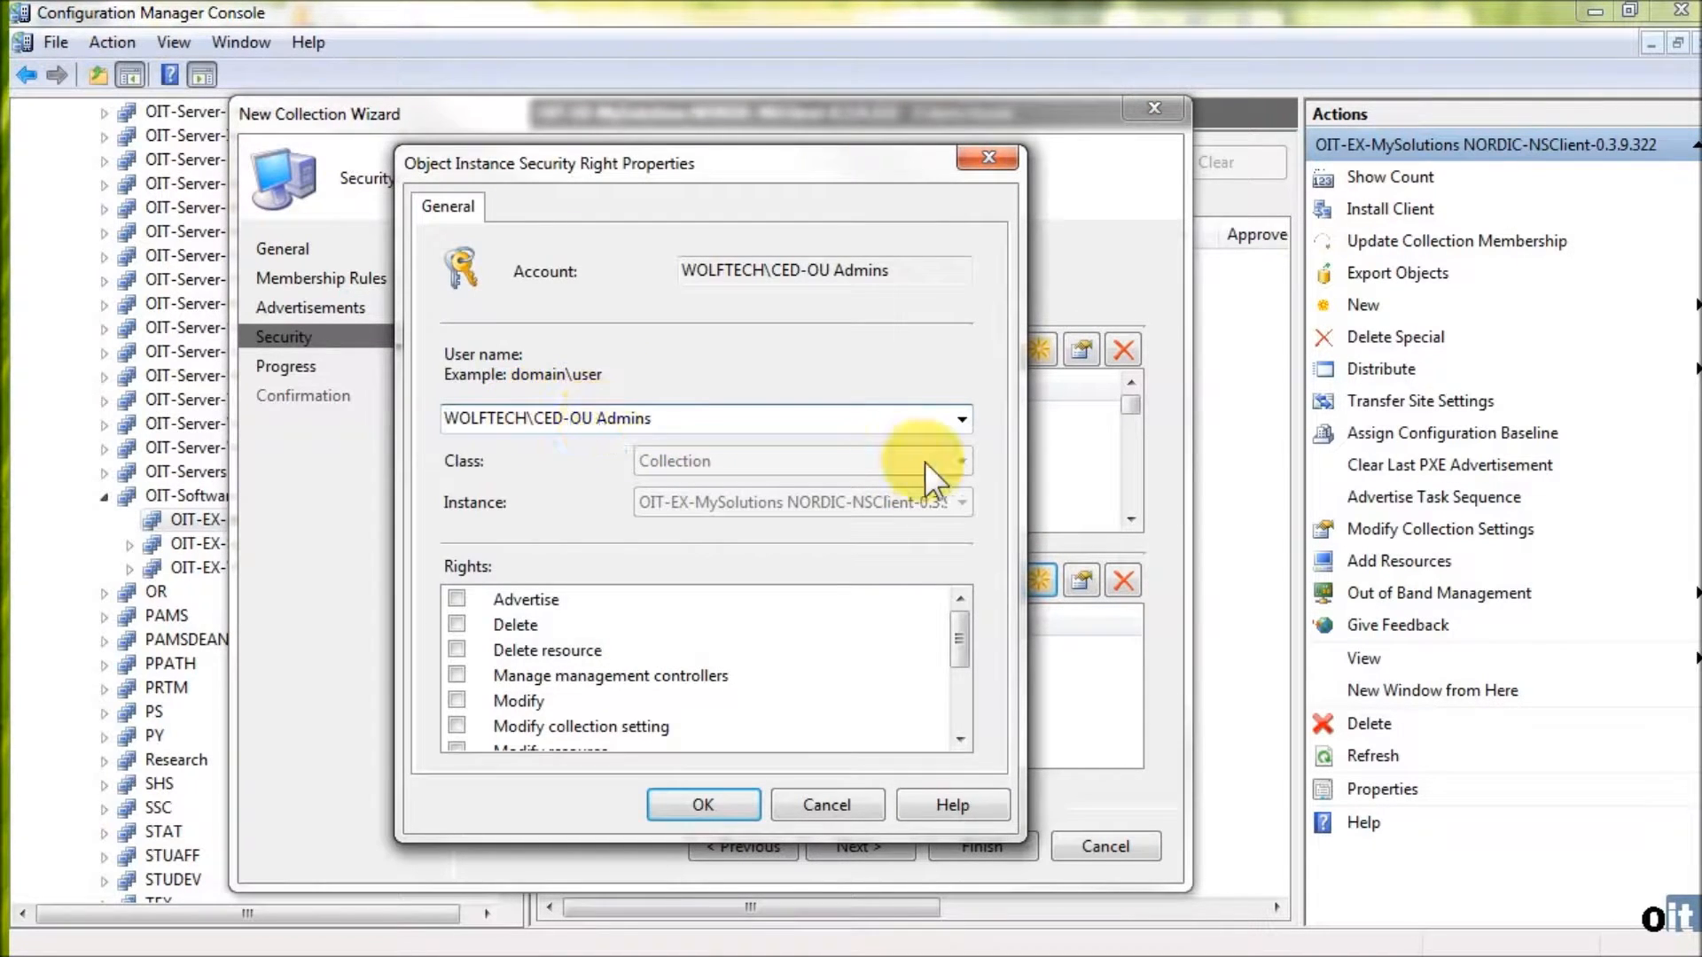
pyautogui.press('BackSpace')
pyautogui.press('BackSpace')
pyautogui.press('BackSpace')
pyautogui.write('OIT')
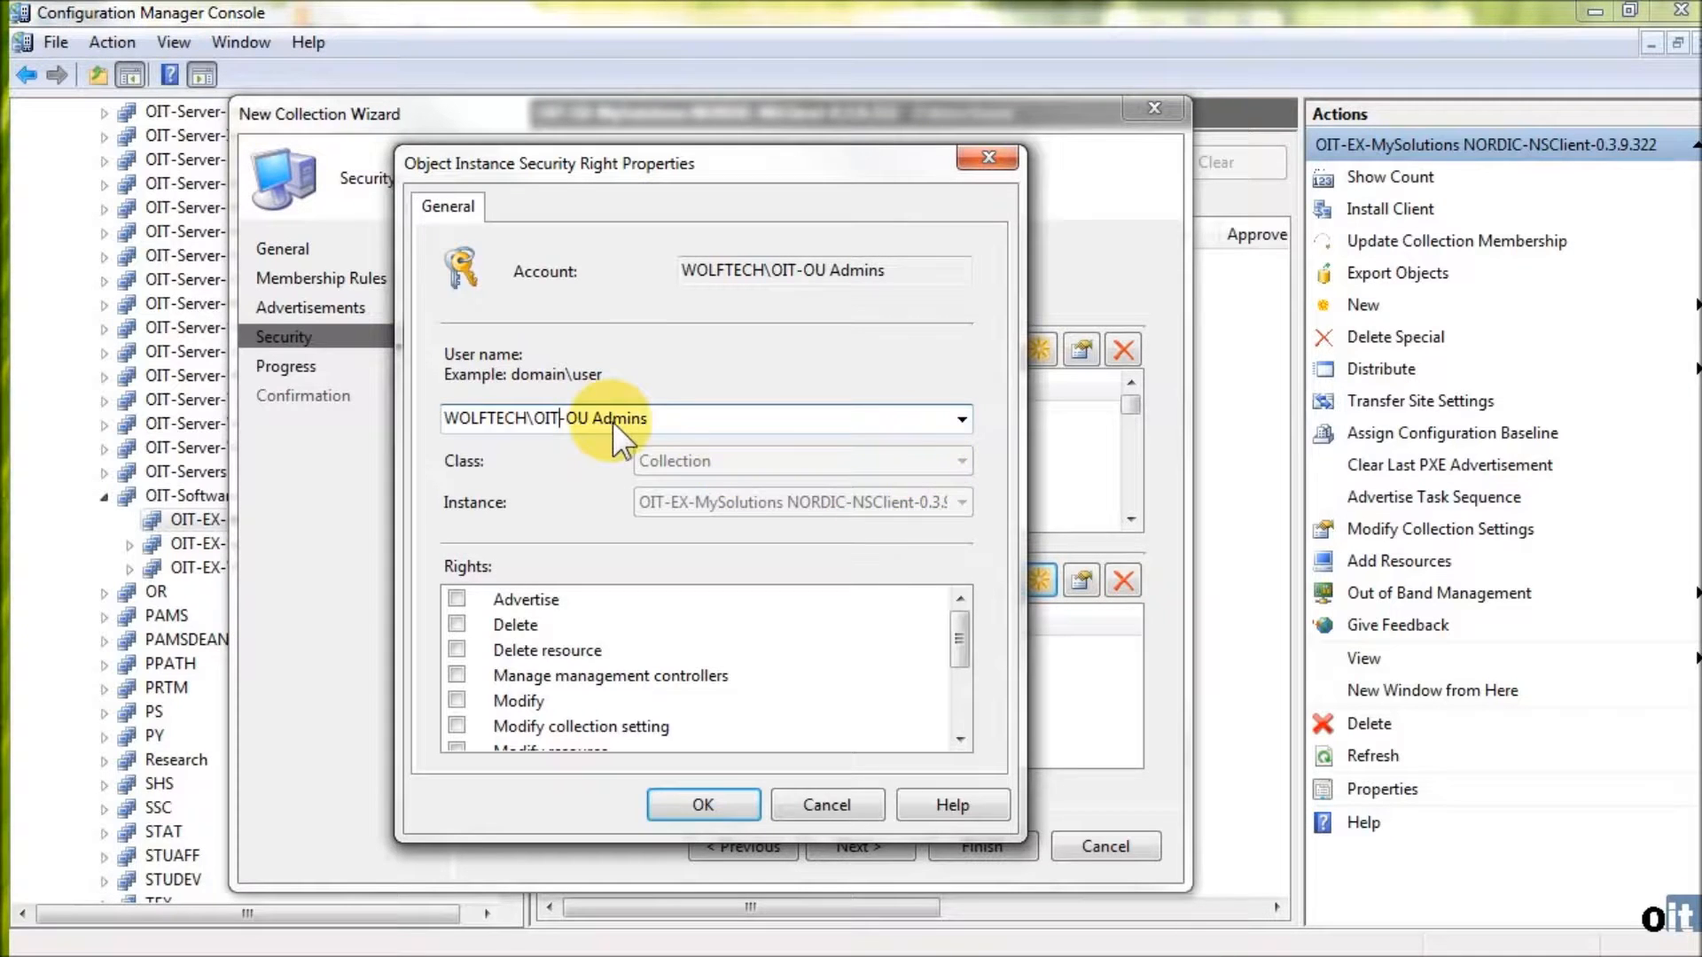
# Step: Grant WOLFTECH\OIT-OU Admins every listed right, from Advertise to View management controllers, and accept the security right
pyautogui.click(457, 598)
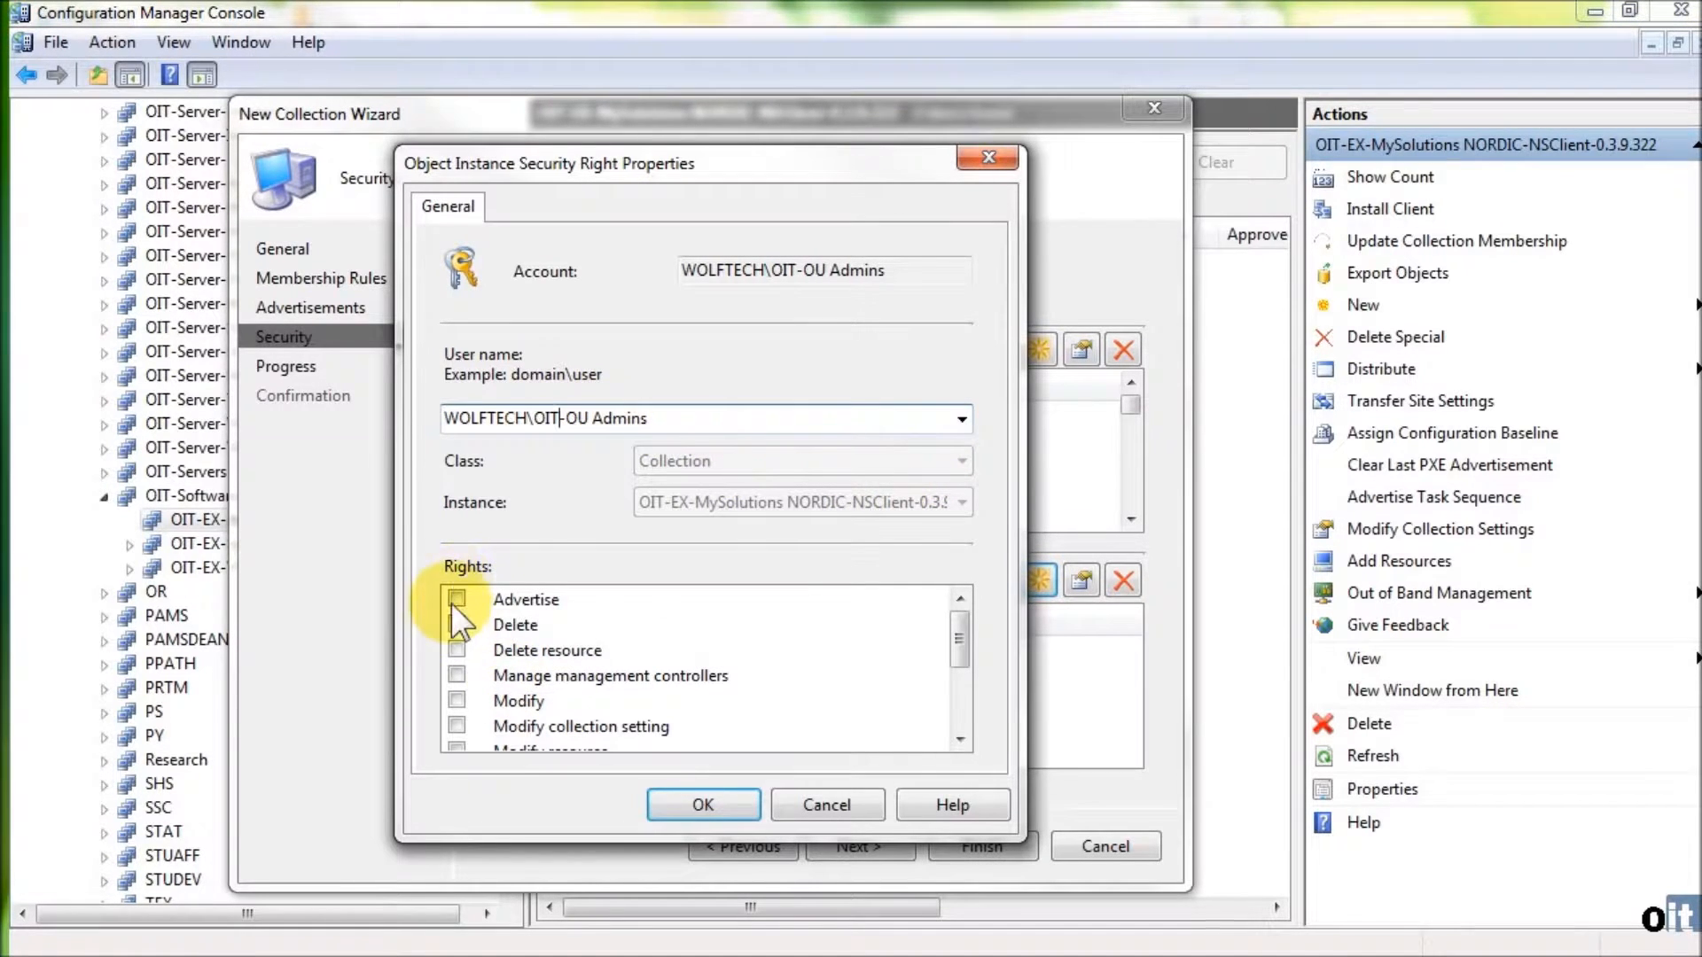
pyautogui.click(457, 624)
pyautogui.click(456, 649)
pyautogui.click(456, 675)
pyautogui.click(456, 700)
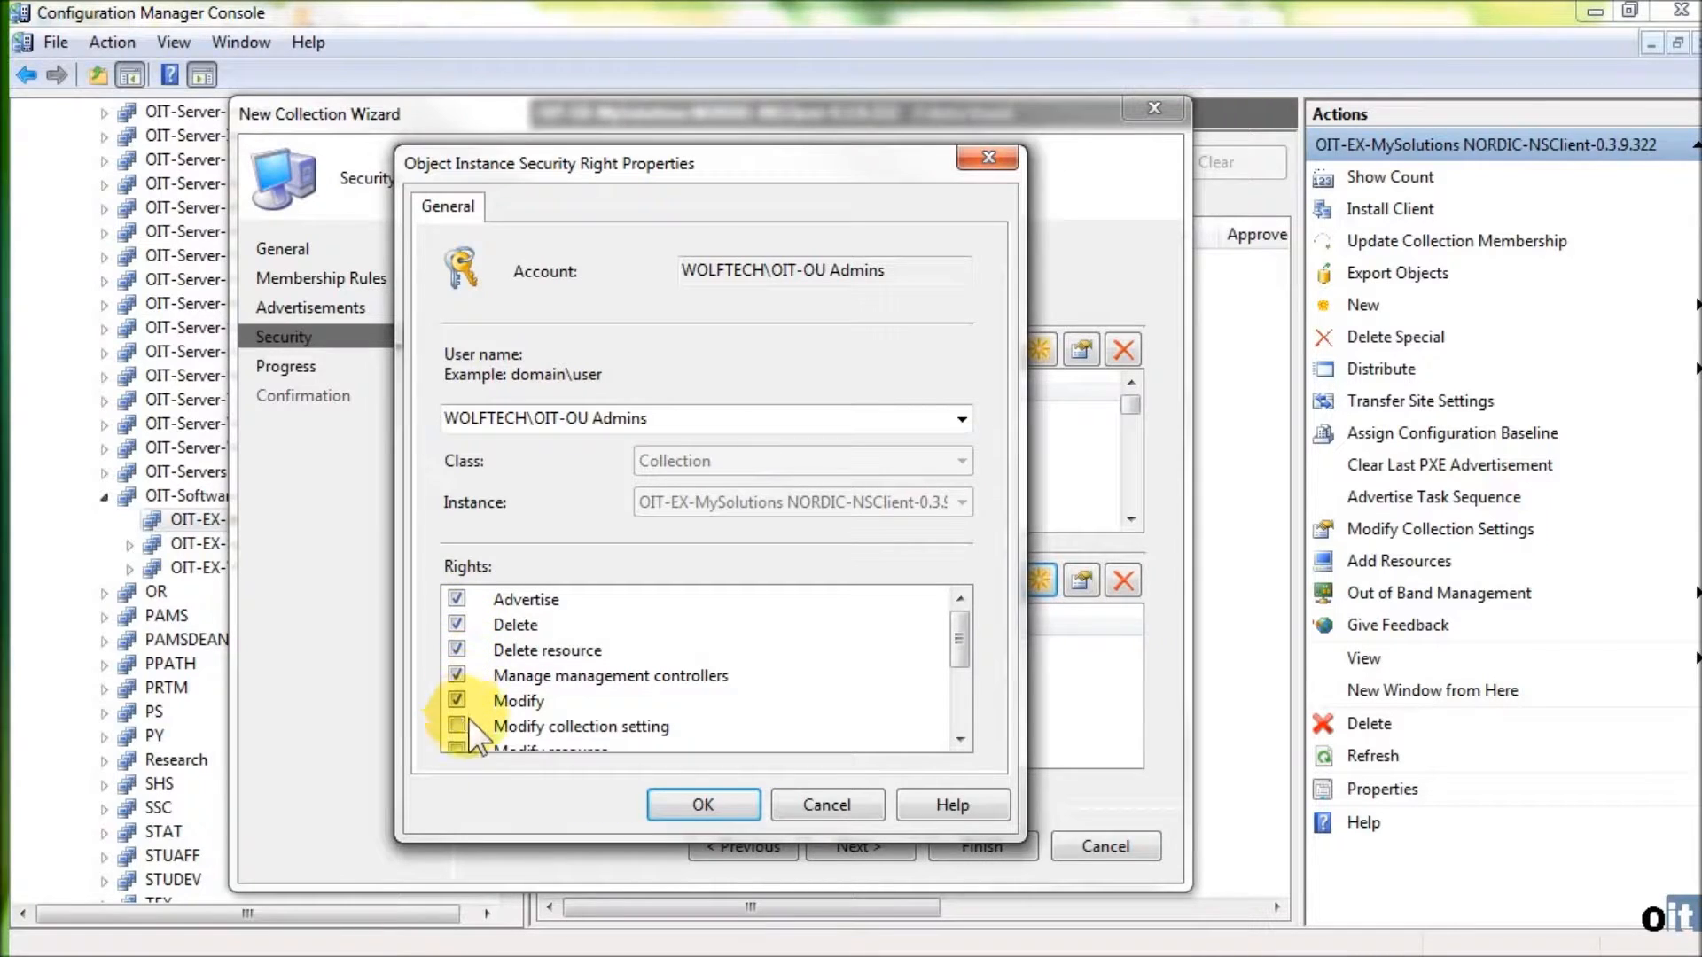
pyautogui.scroll(-2, 496, 709)
pyautogui.click(457, 624)
pyautogui.click(456, 650)
pyautogui.click(457, 674)
pyautogui.click(457, 700)
pyautogui.click(456, 725)
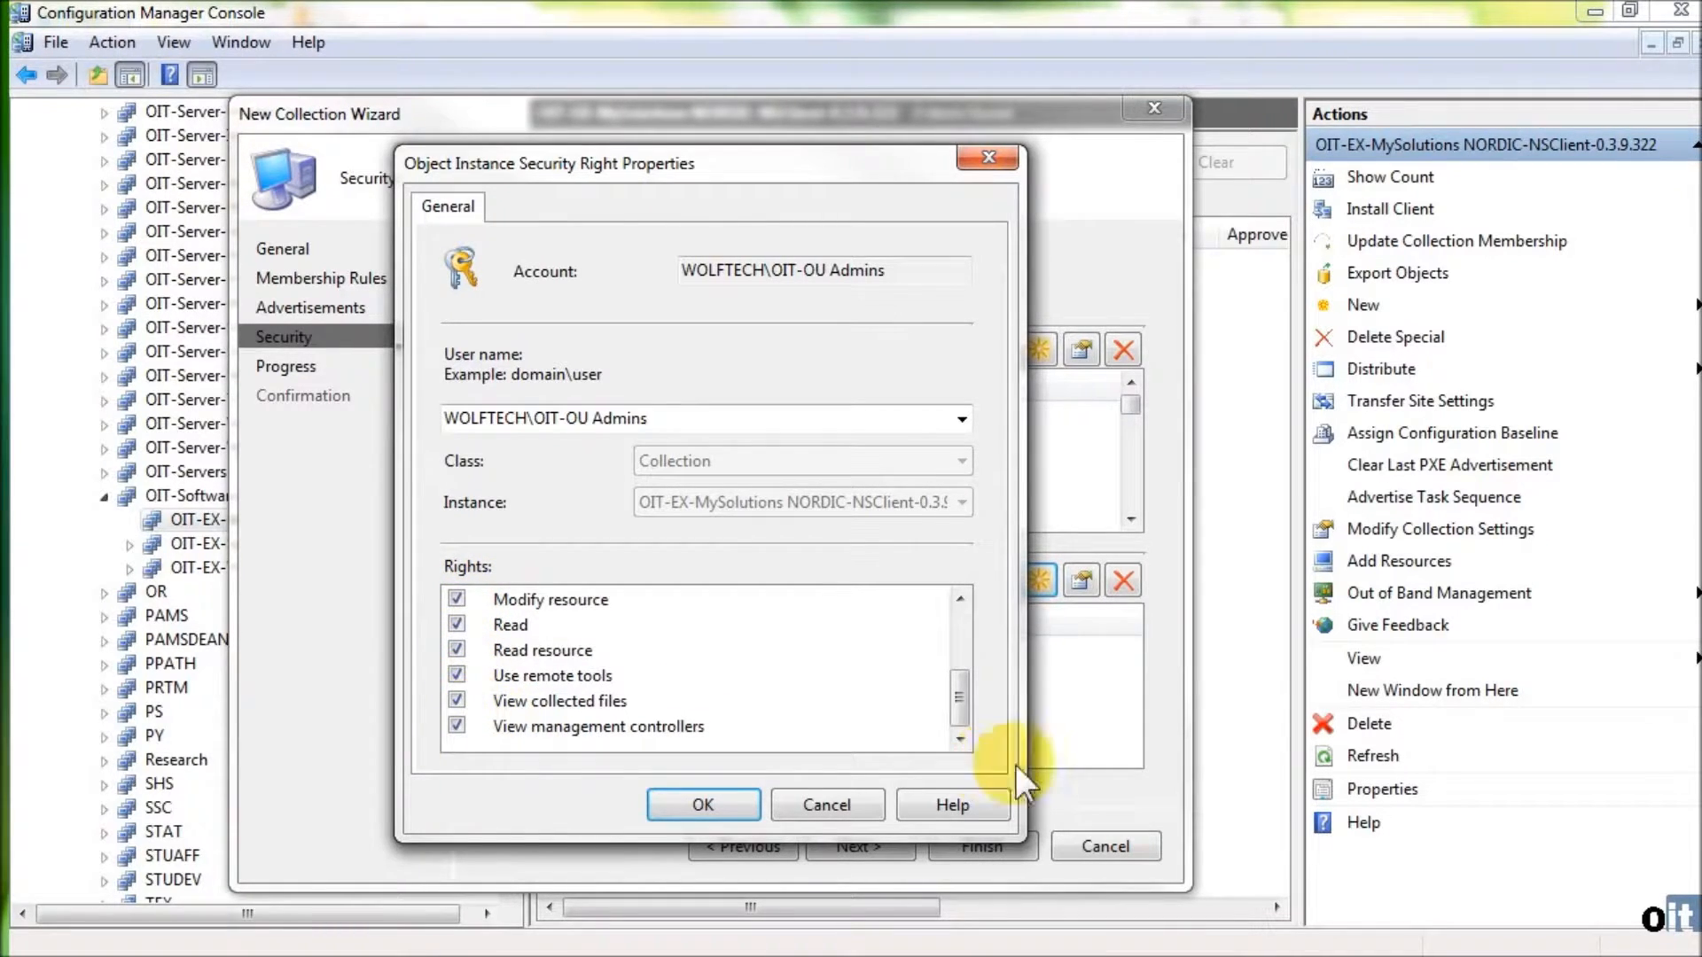
pyautogui.moveTo(956, 730); pyautogui.dragTo(950, 588)
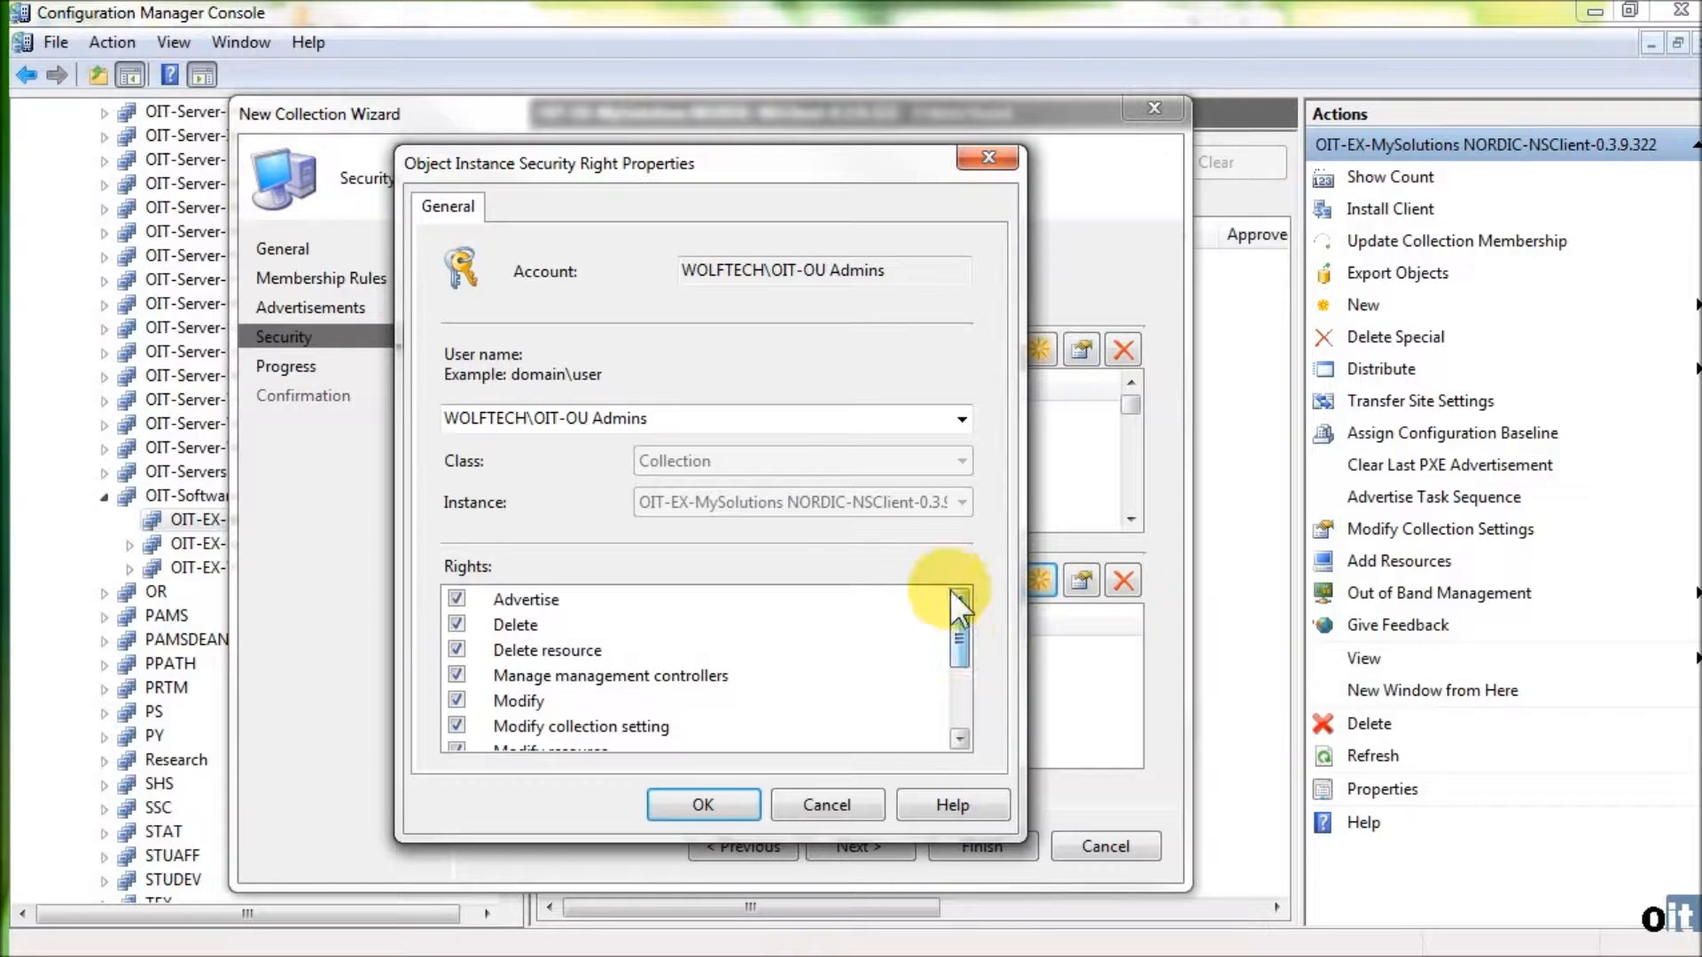
pyautogui.click(709, 796)
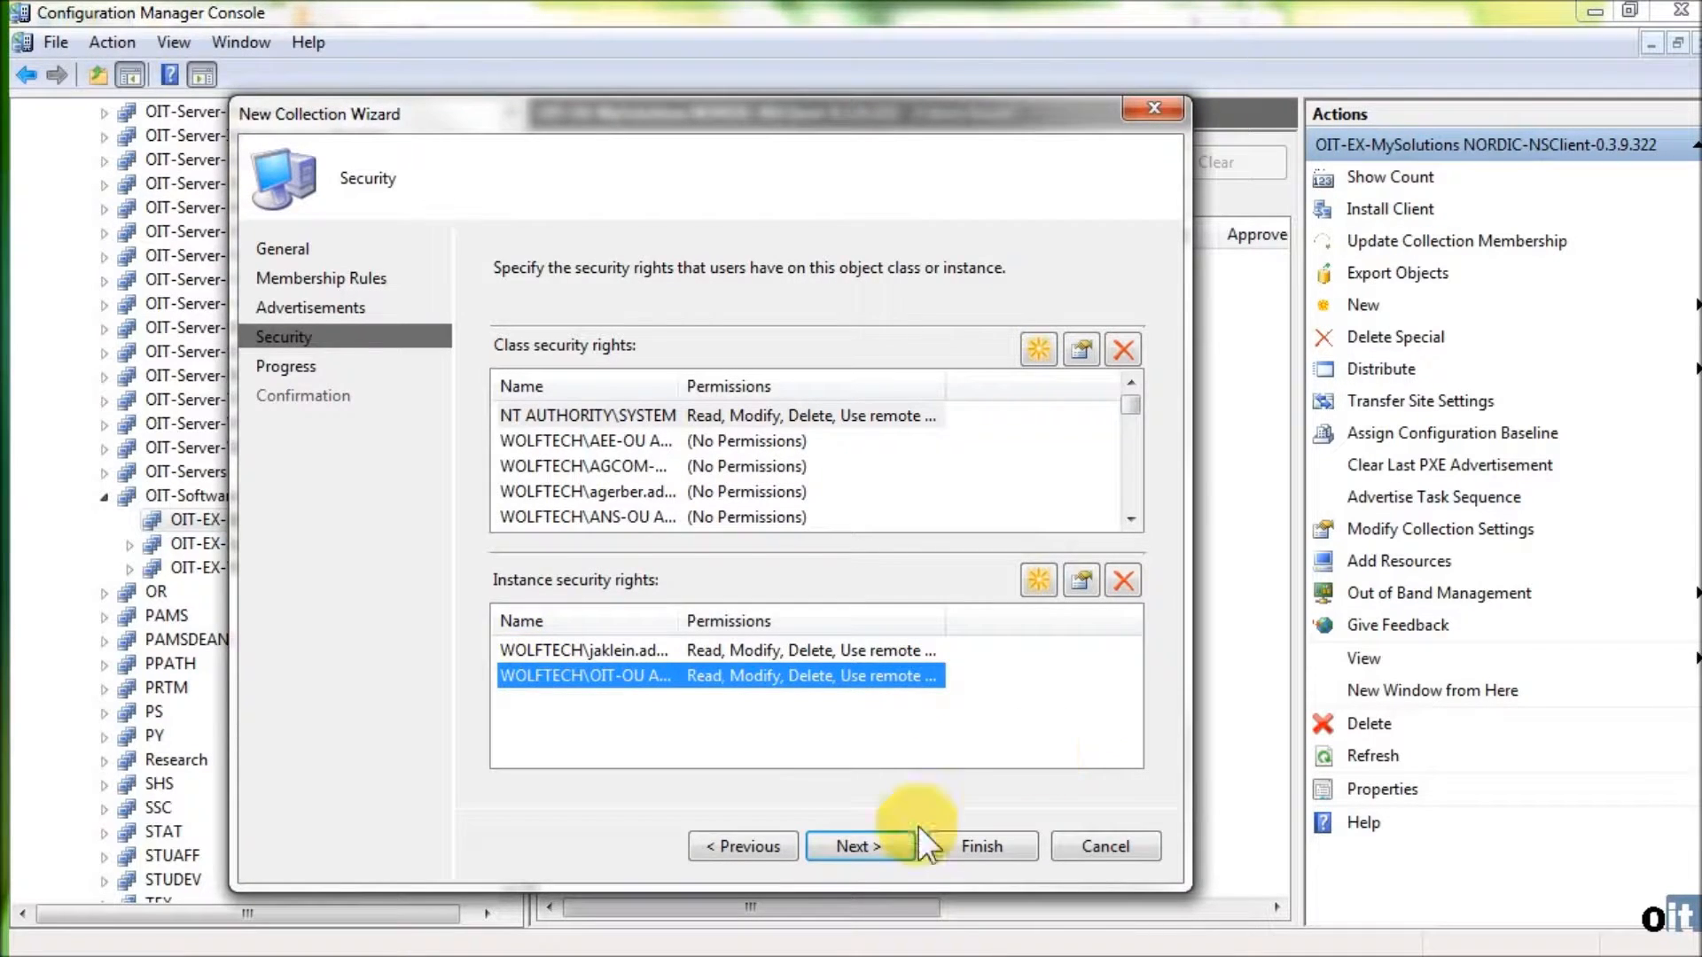
# Step: Complete and close the collection wizard, and expand the OIT-EX-MySolutions NORDIC-NSClient-0.3.9.322 collection
pyautogui.click(902, 842)
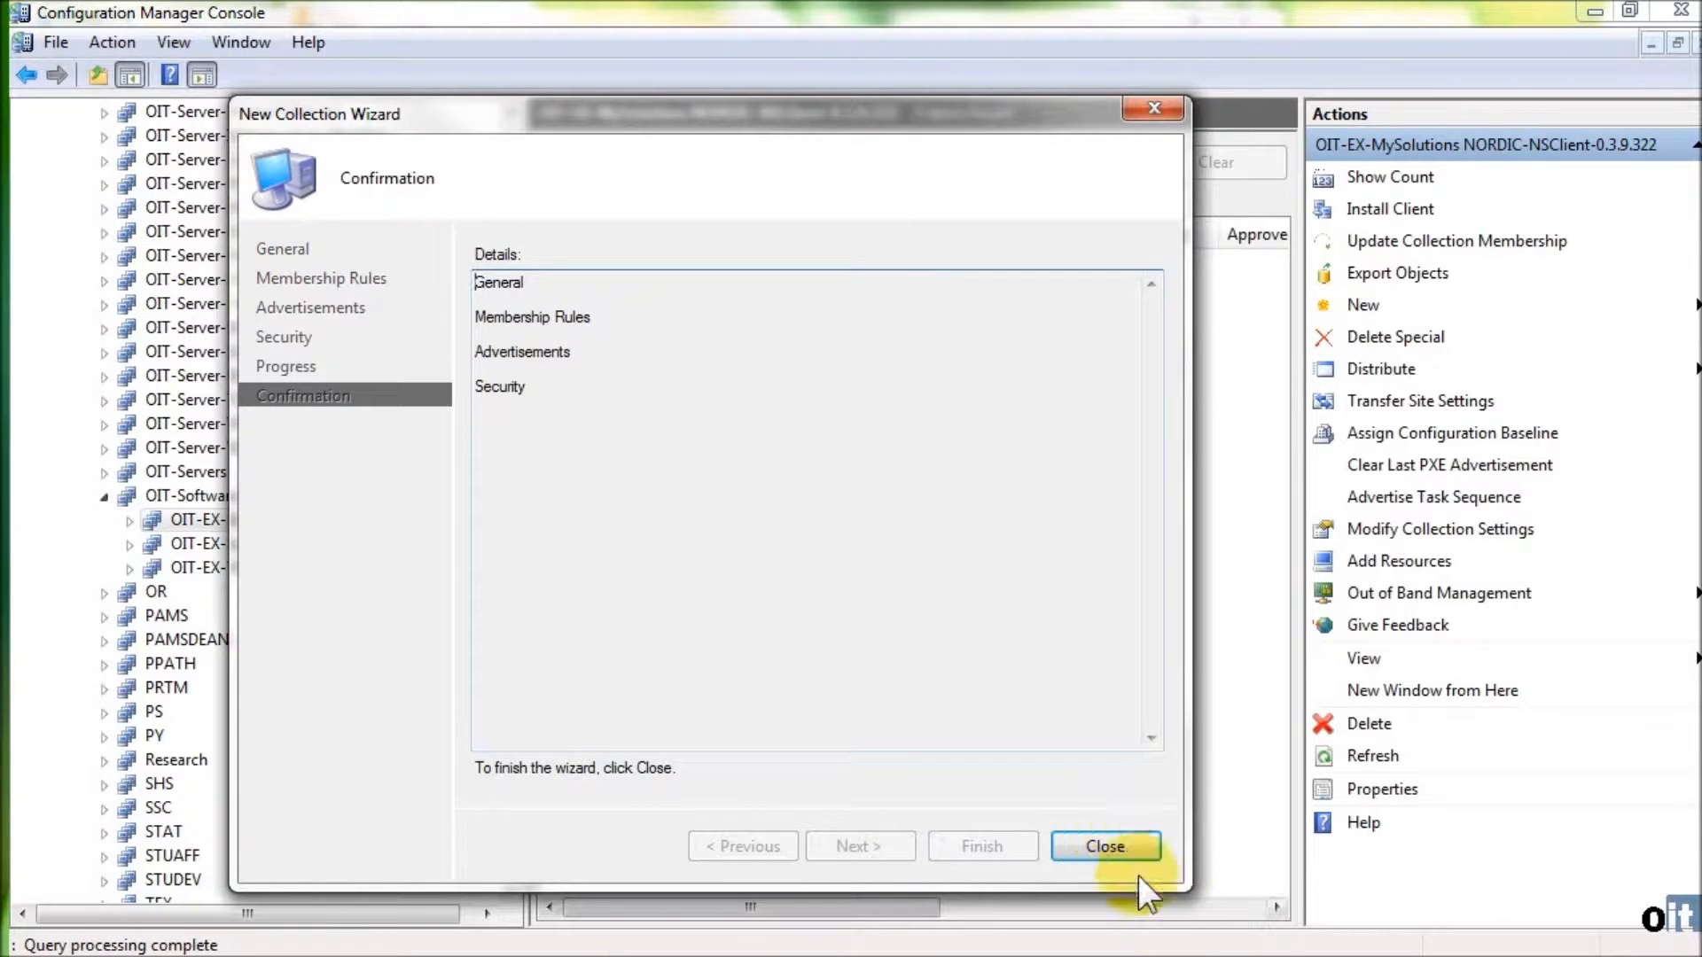
pyautogui.click(1115, 838)
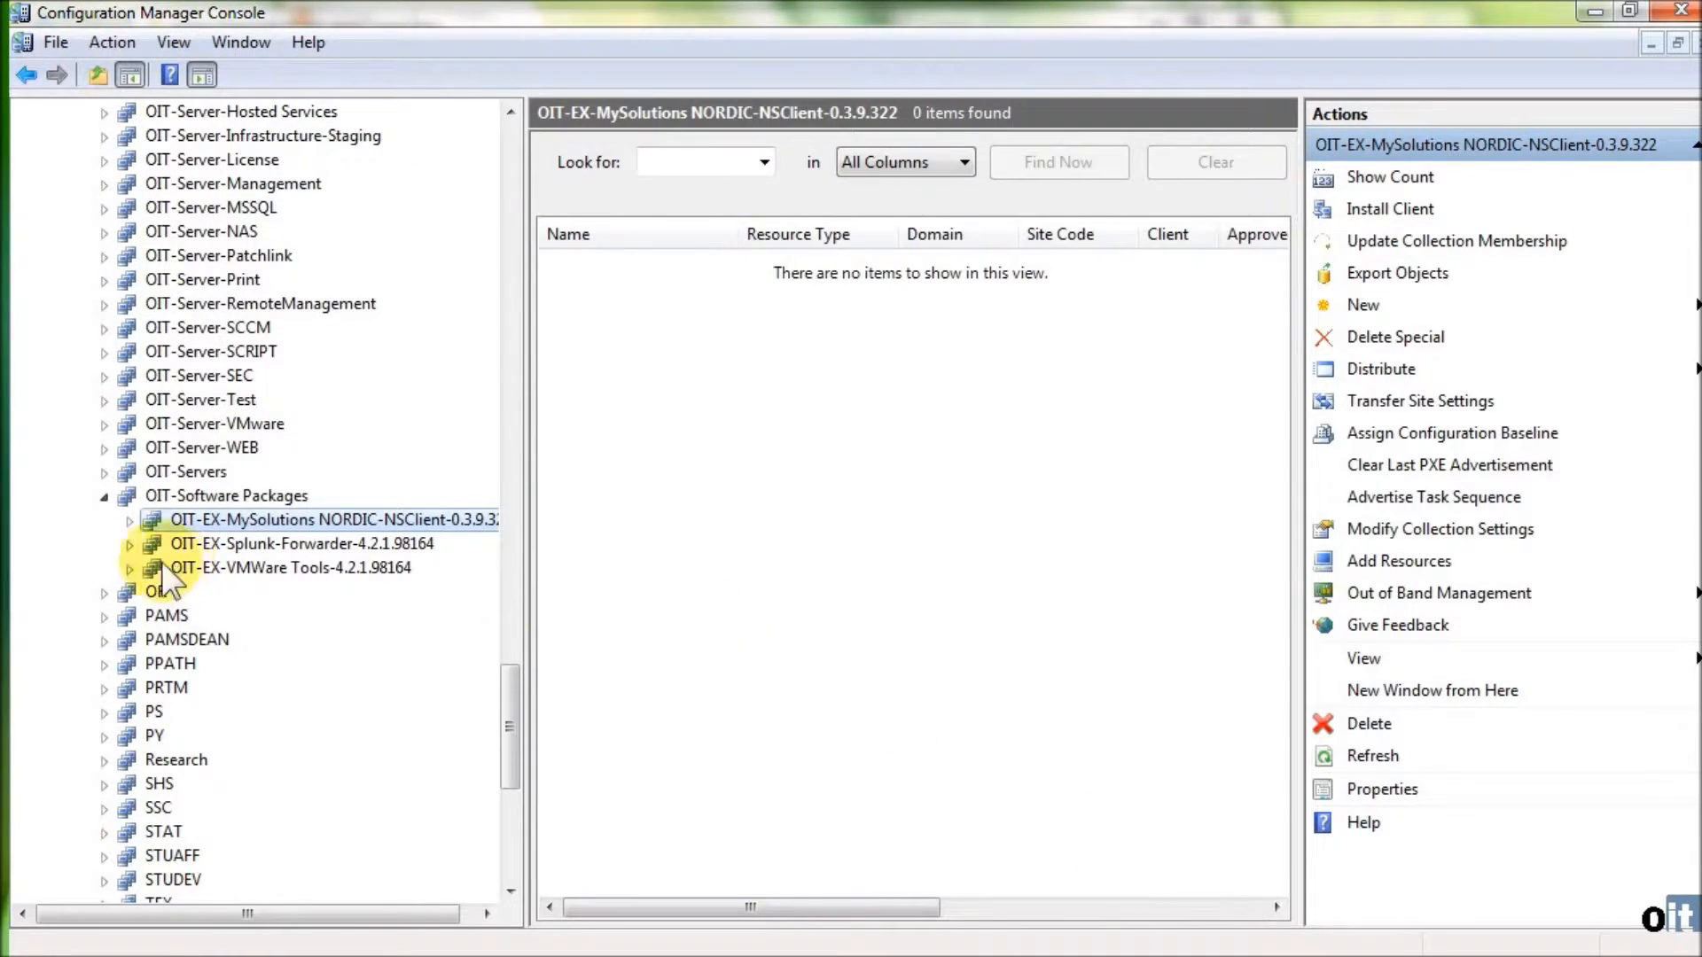
pyautogui.click(130, 519)
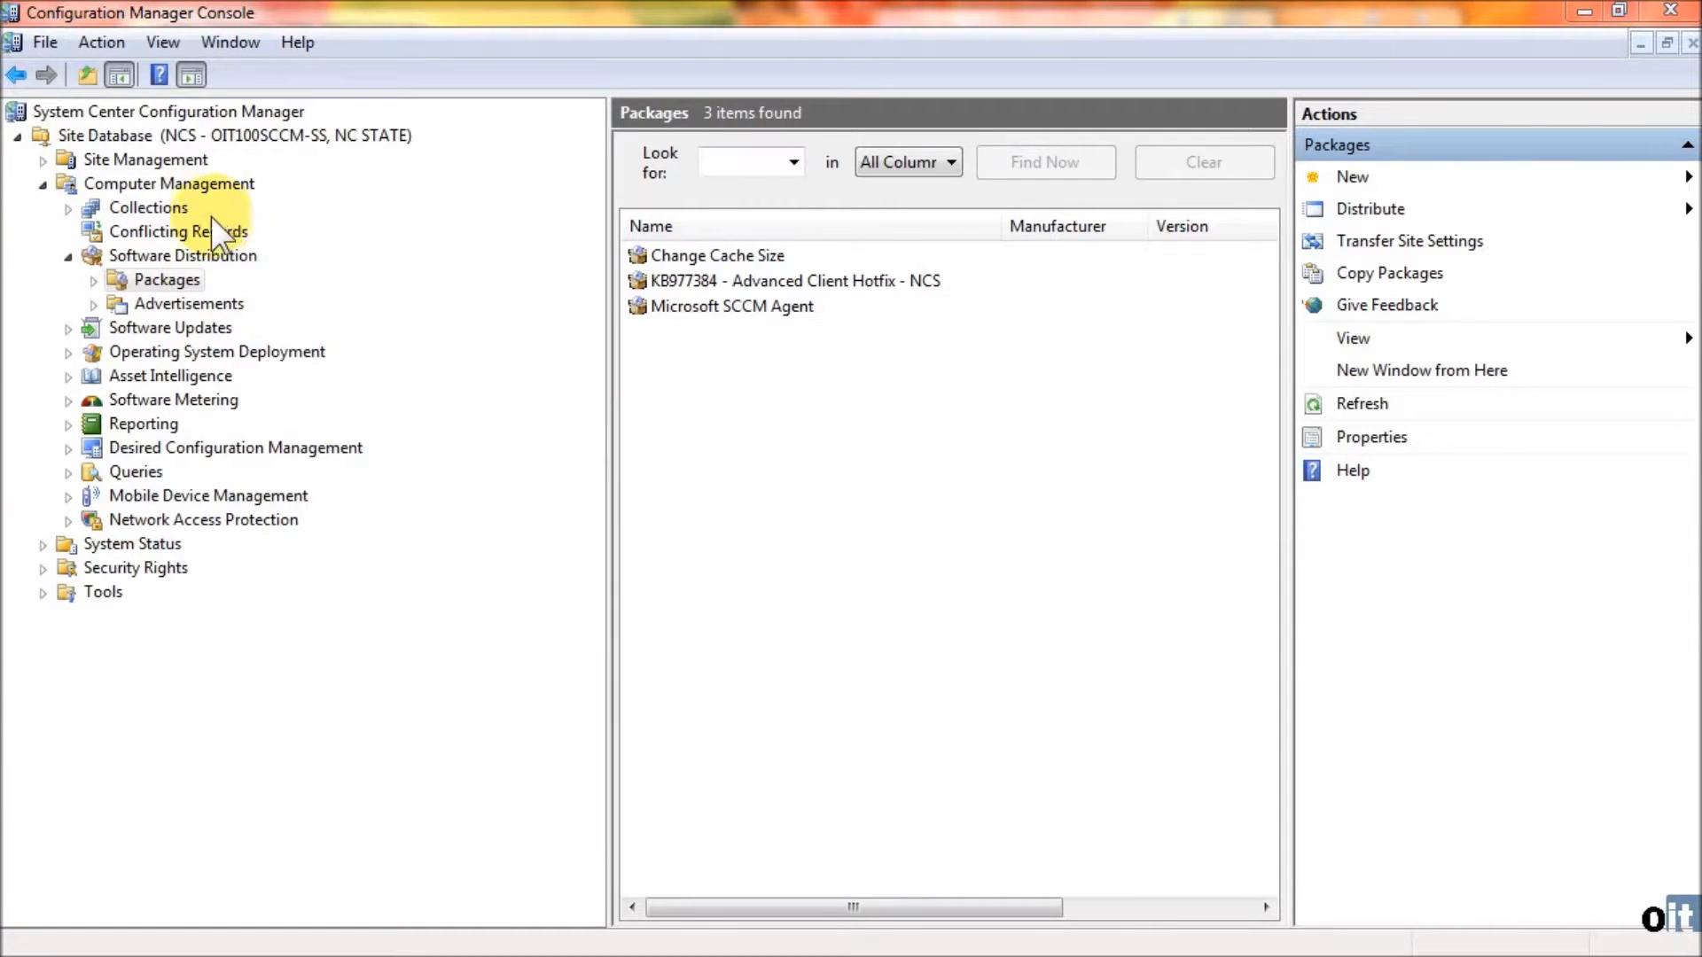
# Step: Start a new advertisement in the OIT folder under Advertisements in Software Distribution
pyautogui.click(93, 303)
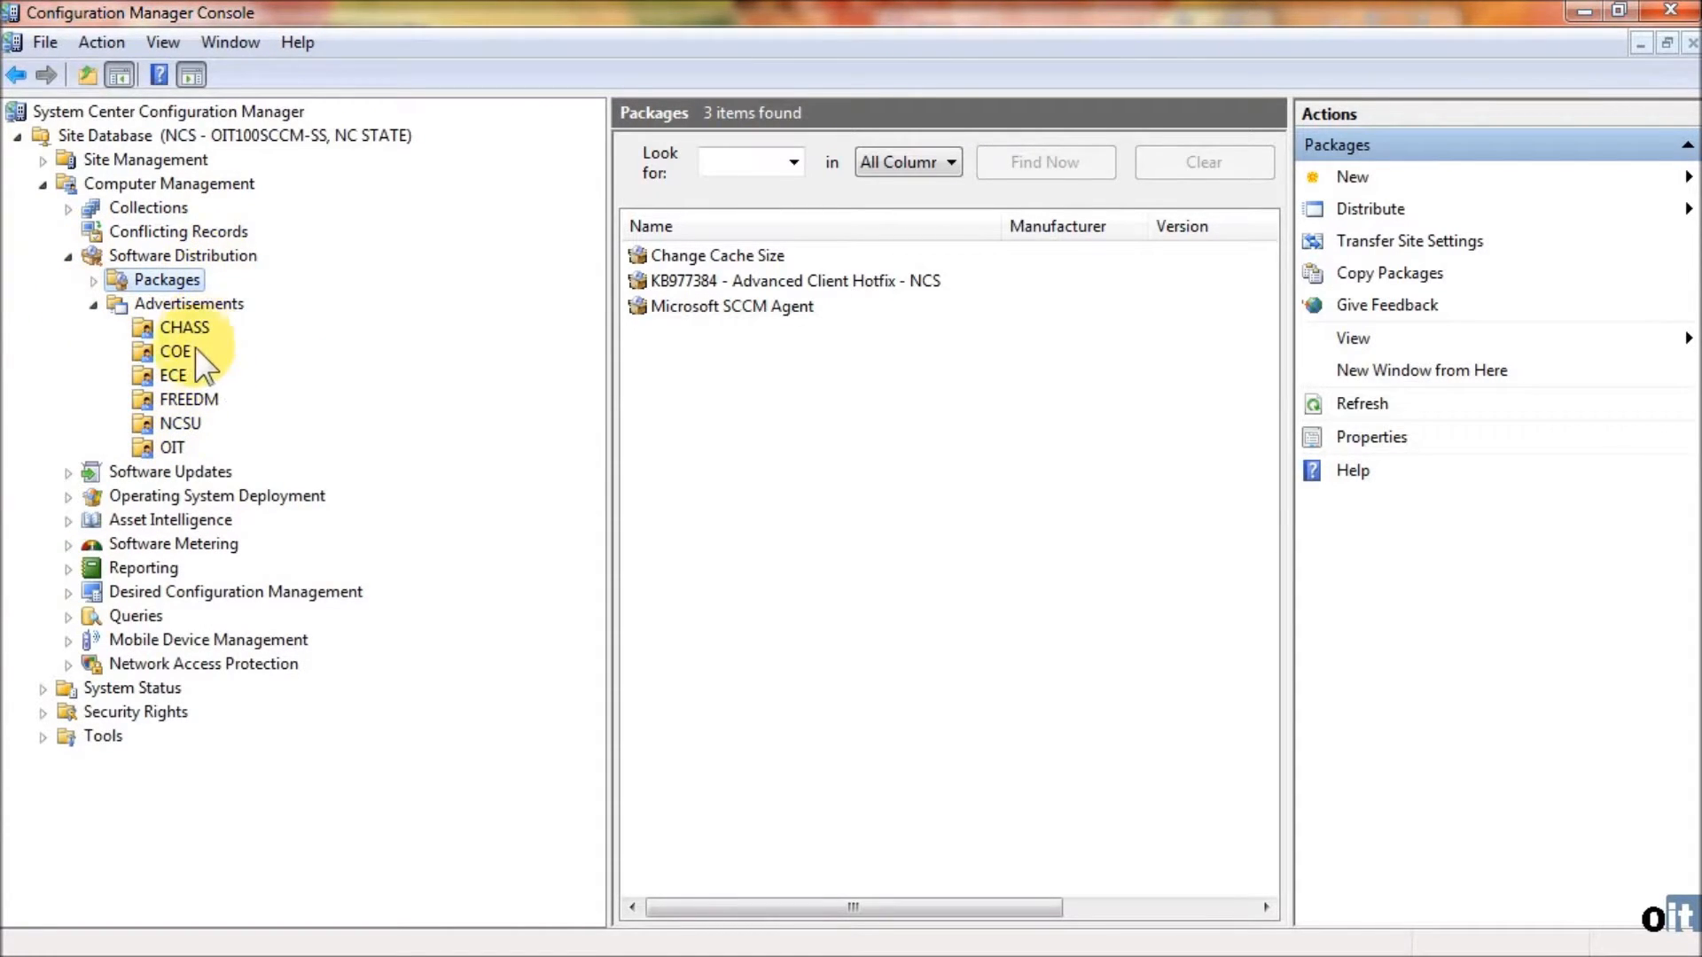
pyautogui.click(149, 449)
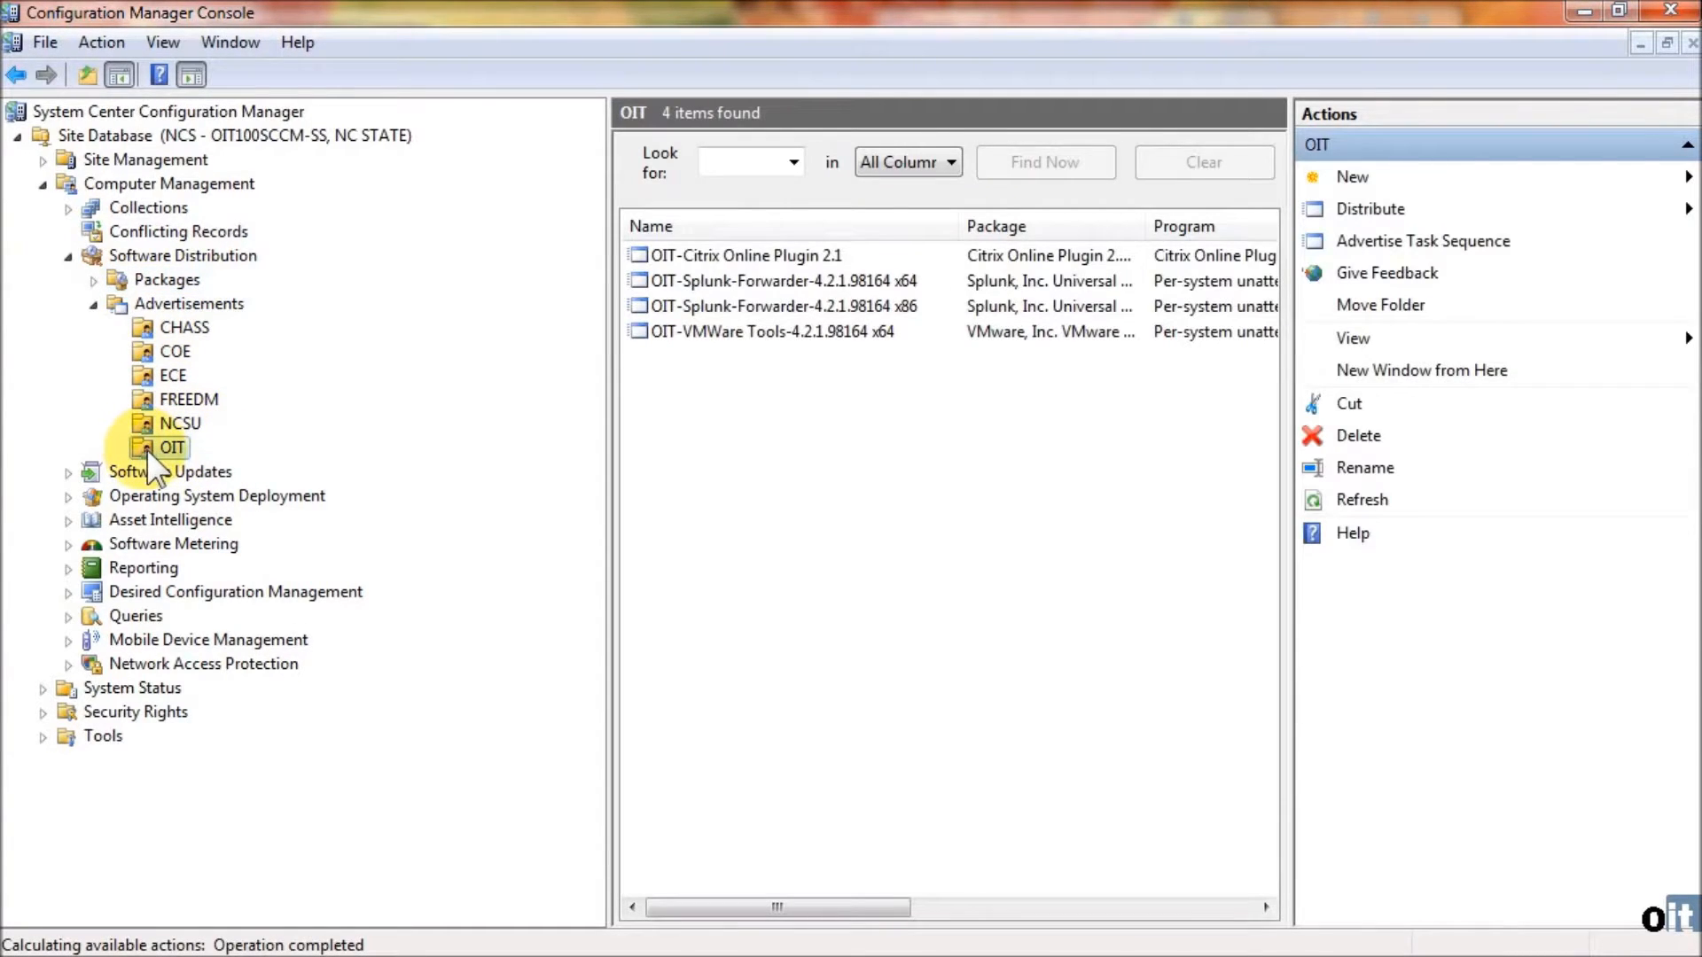
pyautogui.rightClick(150, 447)
pyautogui.moveTo(227, 463)
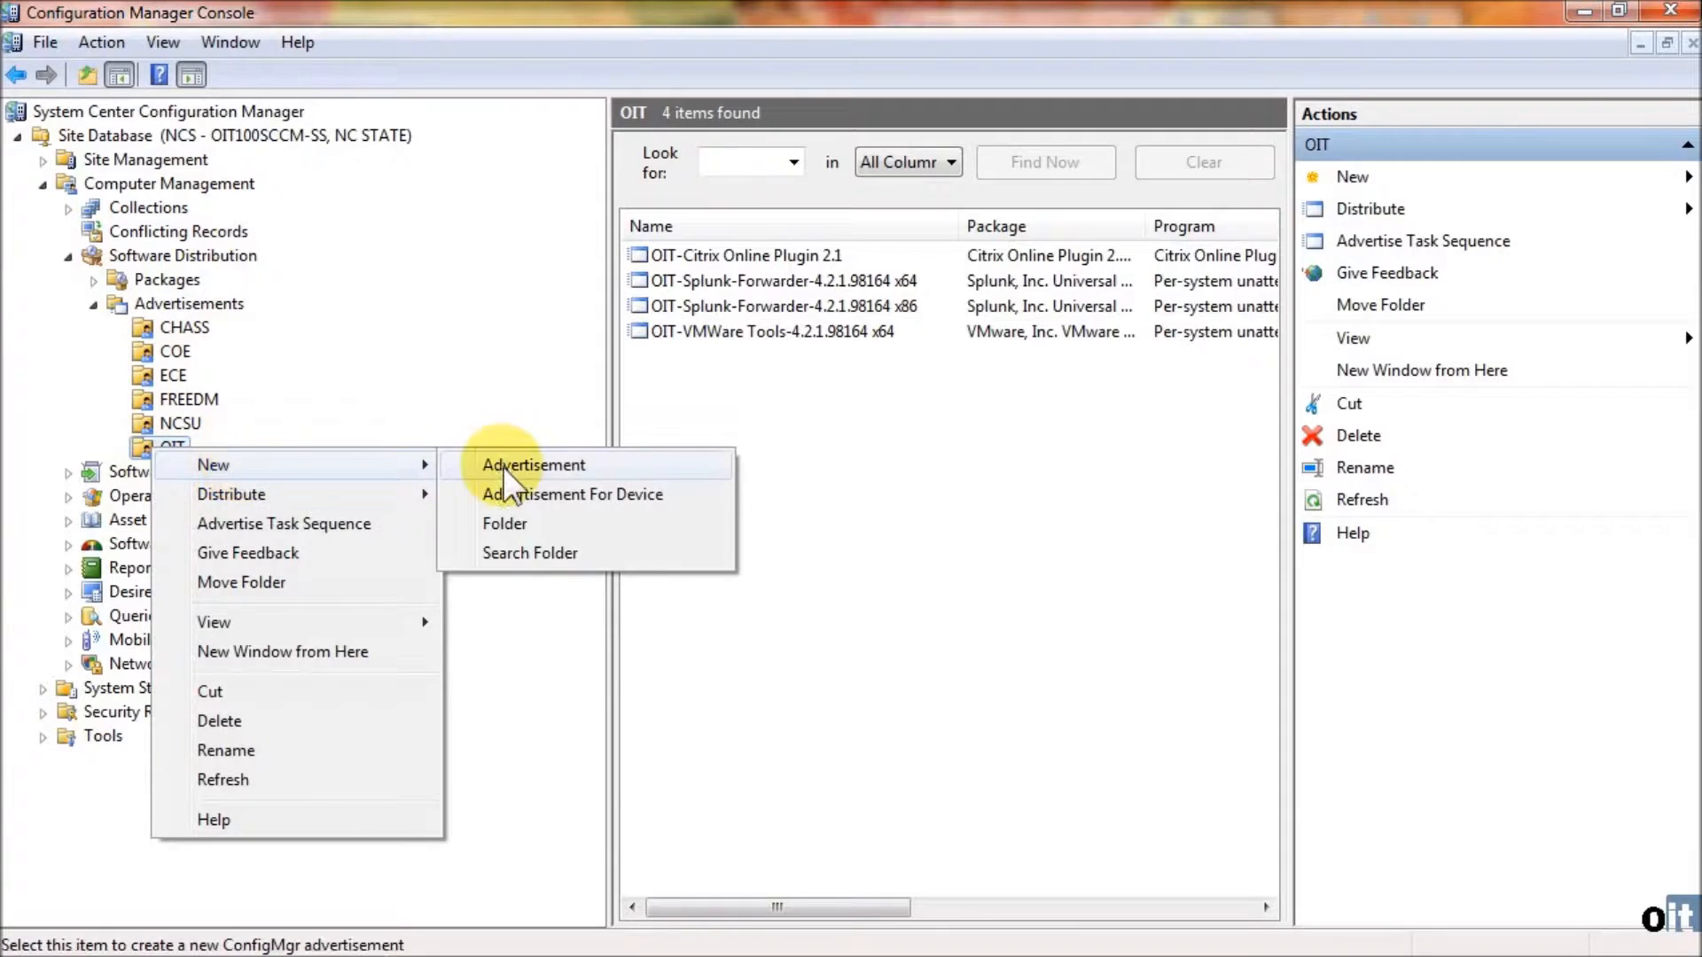
pyautogui.click(504, 467)
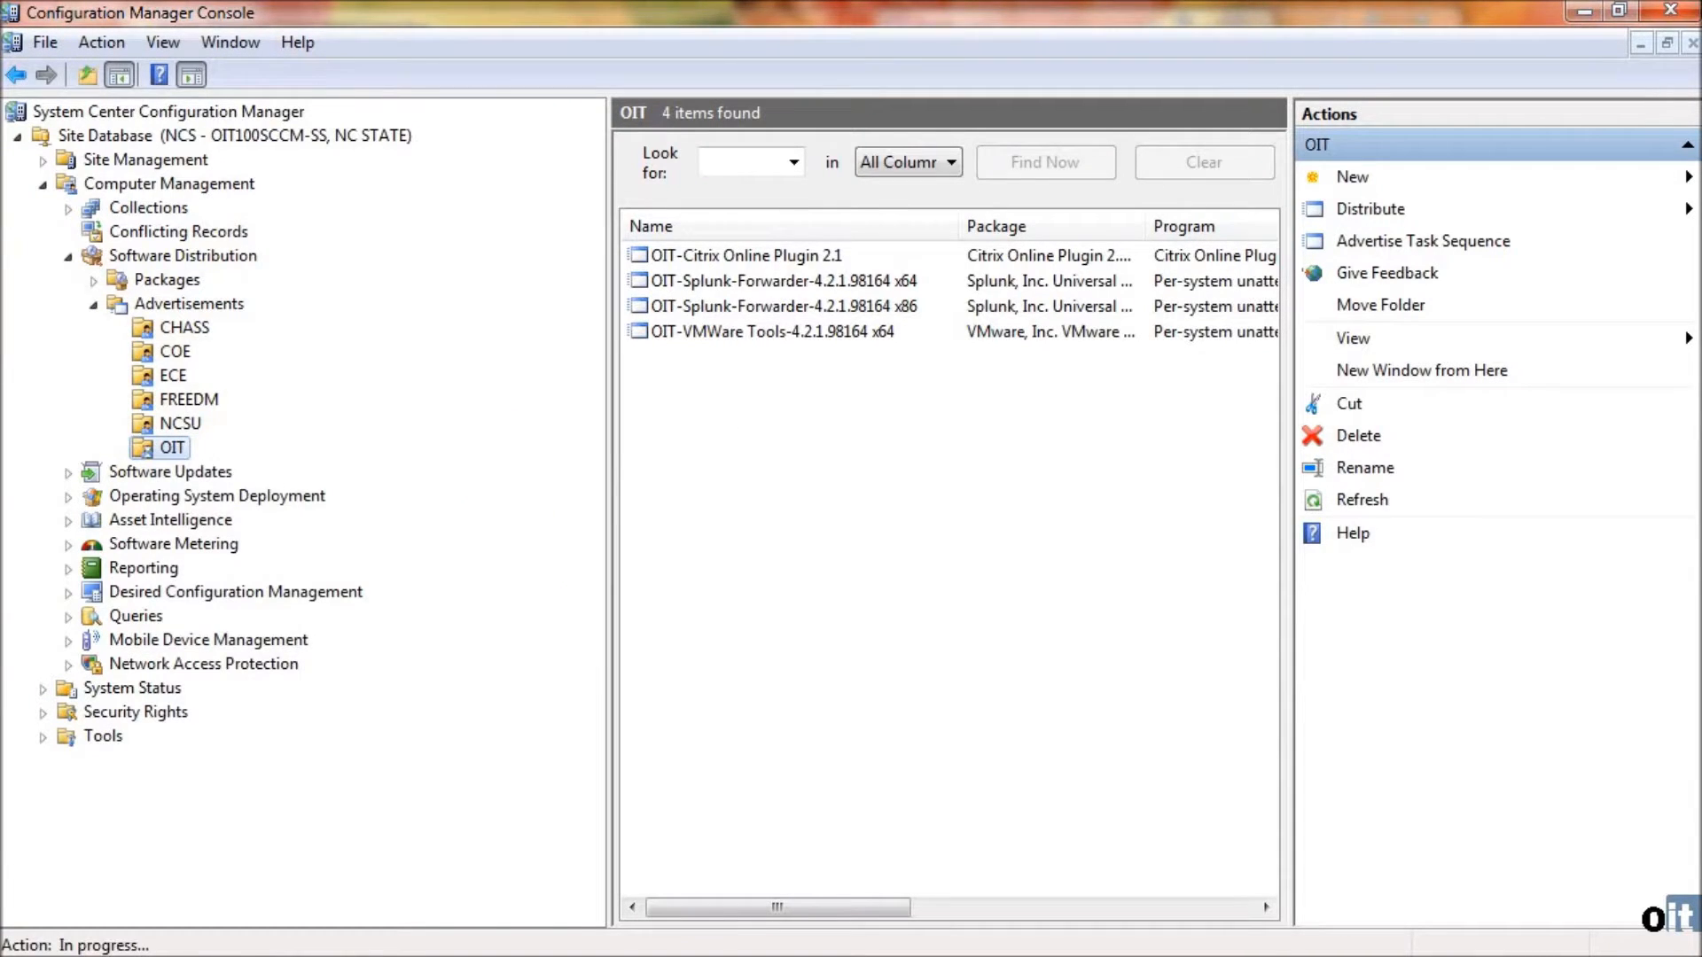
# Step: Name the advertisement "OIT-EX-OIT-EX-MySolutions NORDIC-NSClient-0.3.9.322" and reposition the wizard so all its settings are visible
pyautogui.moveTo(757, 323); pyautogui.dragTo(654, 220)
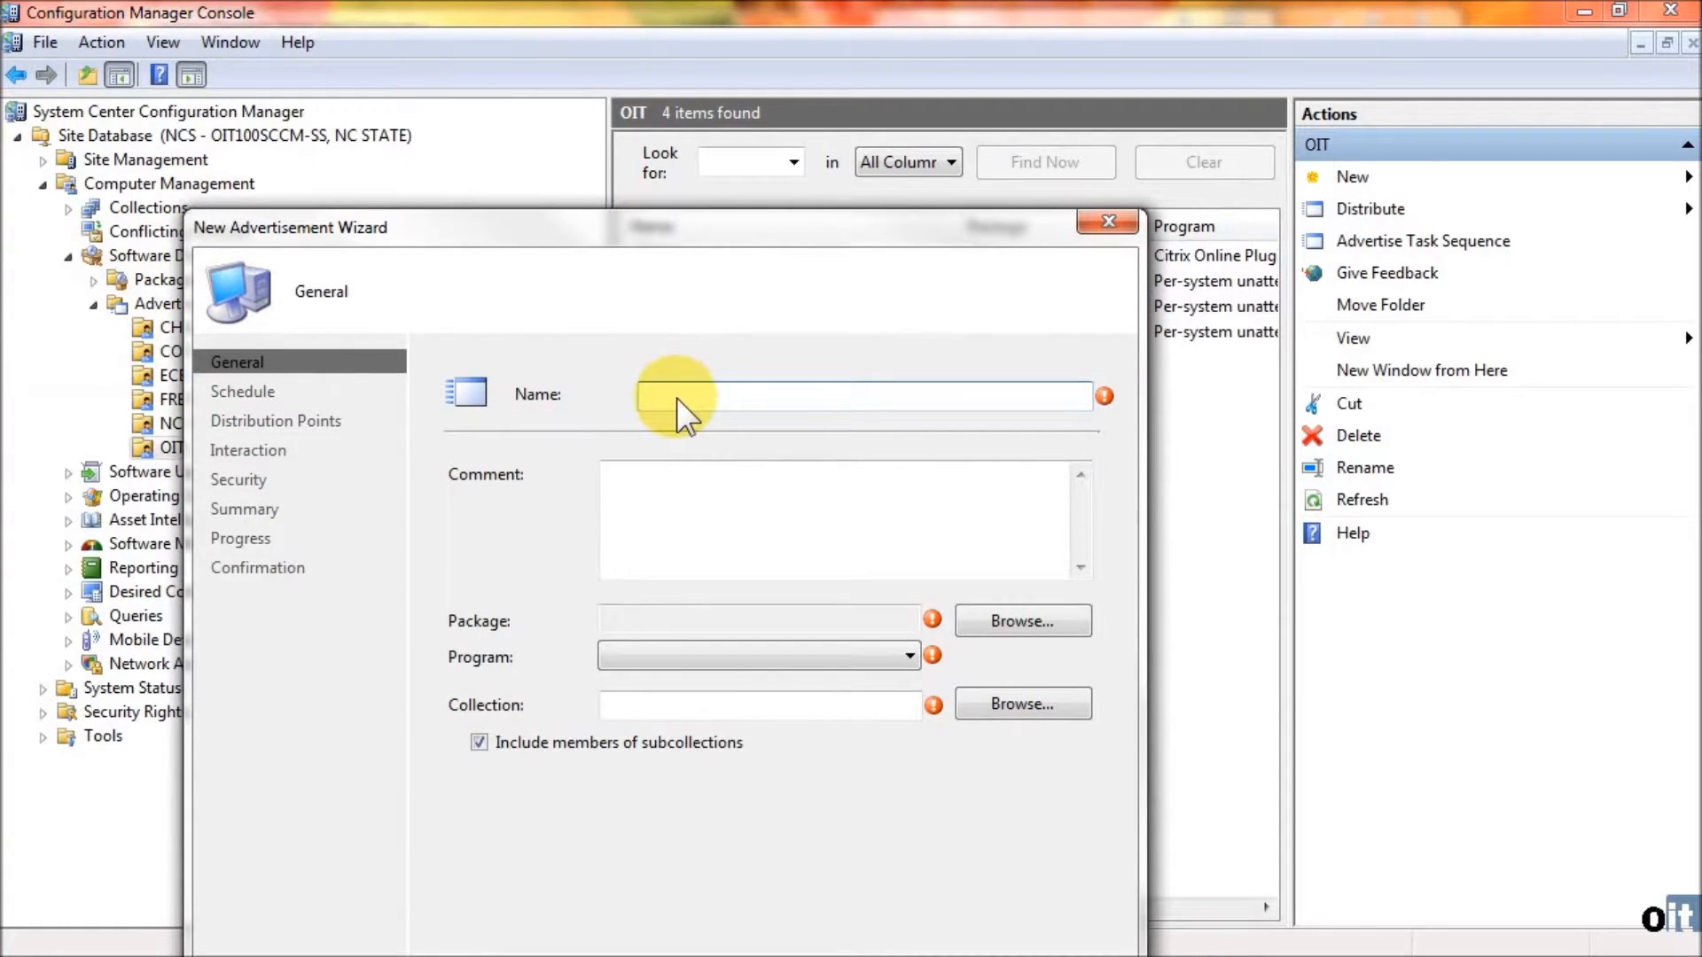
pyautogui.write('OIT-EX-')
pyautogui.write('OIT-EX-MySolutions NORDIC-NSClient-0.3.9.322')
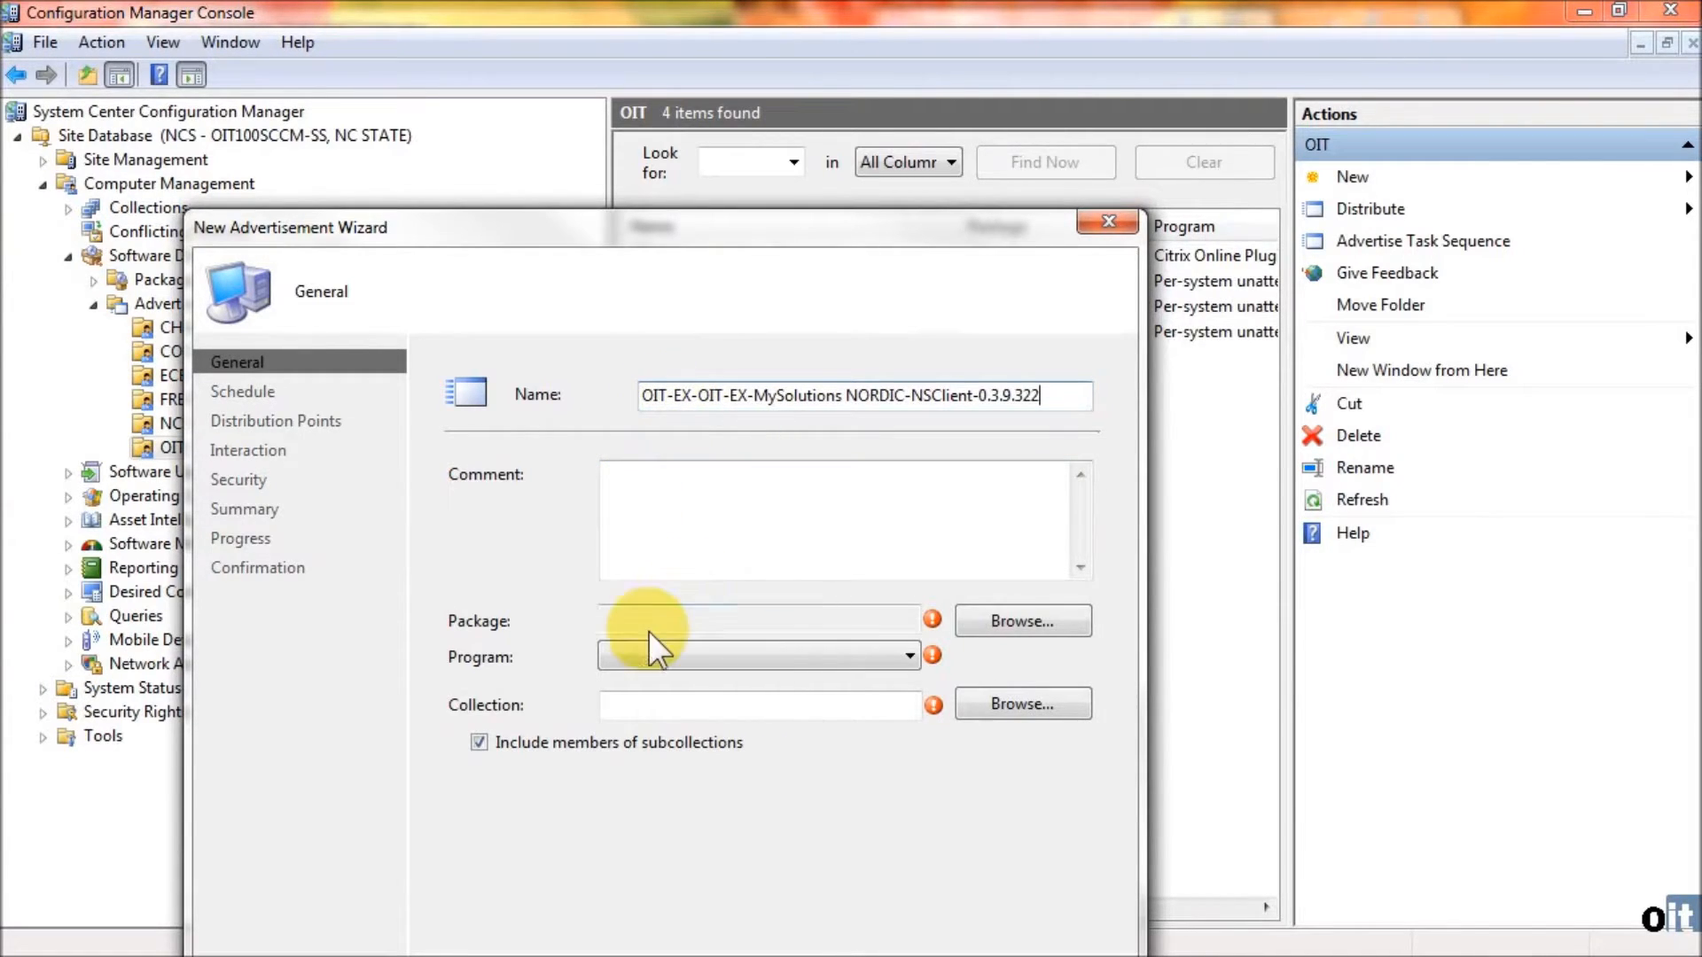
pyautogui.moveTo(622, 227); pyautogui.dragTo(622, 70)
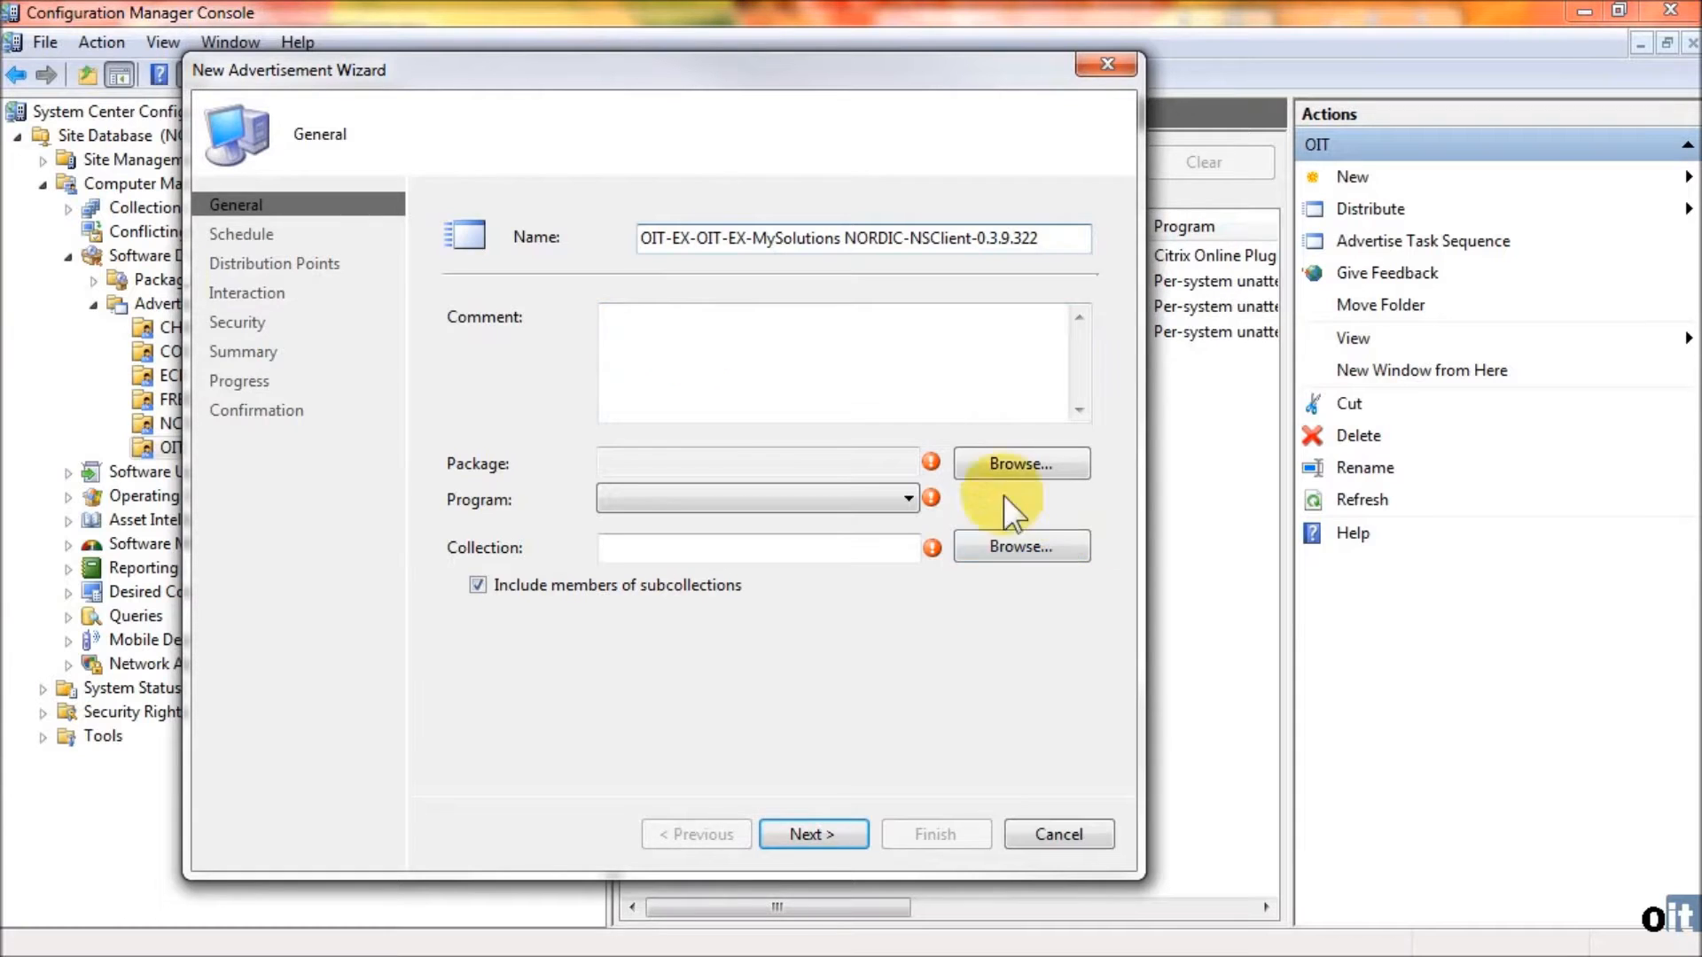
# Step: Assign the OIT-EX- MySolutions NORDIC-NSClient++ (x64) 0.3.9.322 package to the advertisement and set its program to Per-system unattended
pyautogui.click(982, 455)
pyautogui.click(399, 312)
pyautogui.scroll(-2, 482, 379)
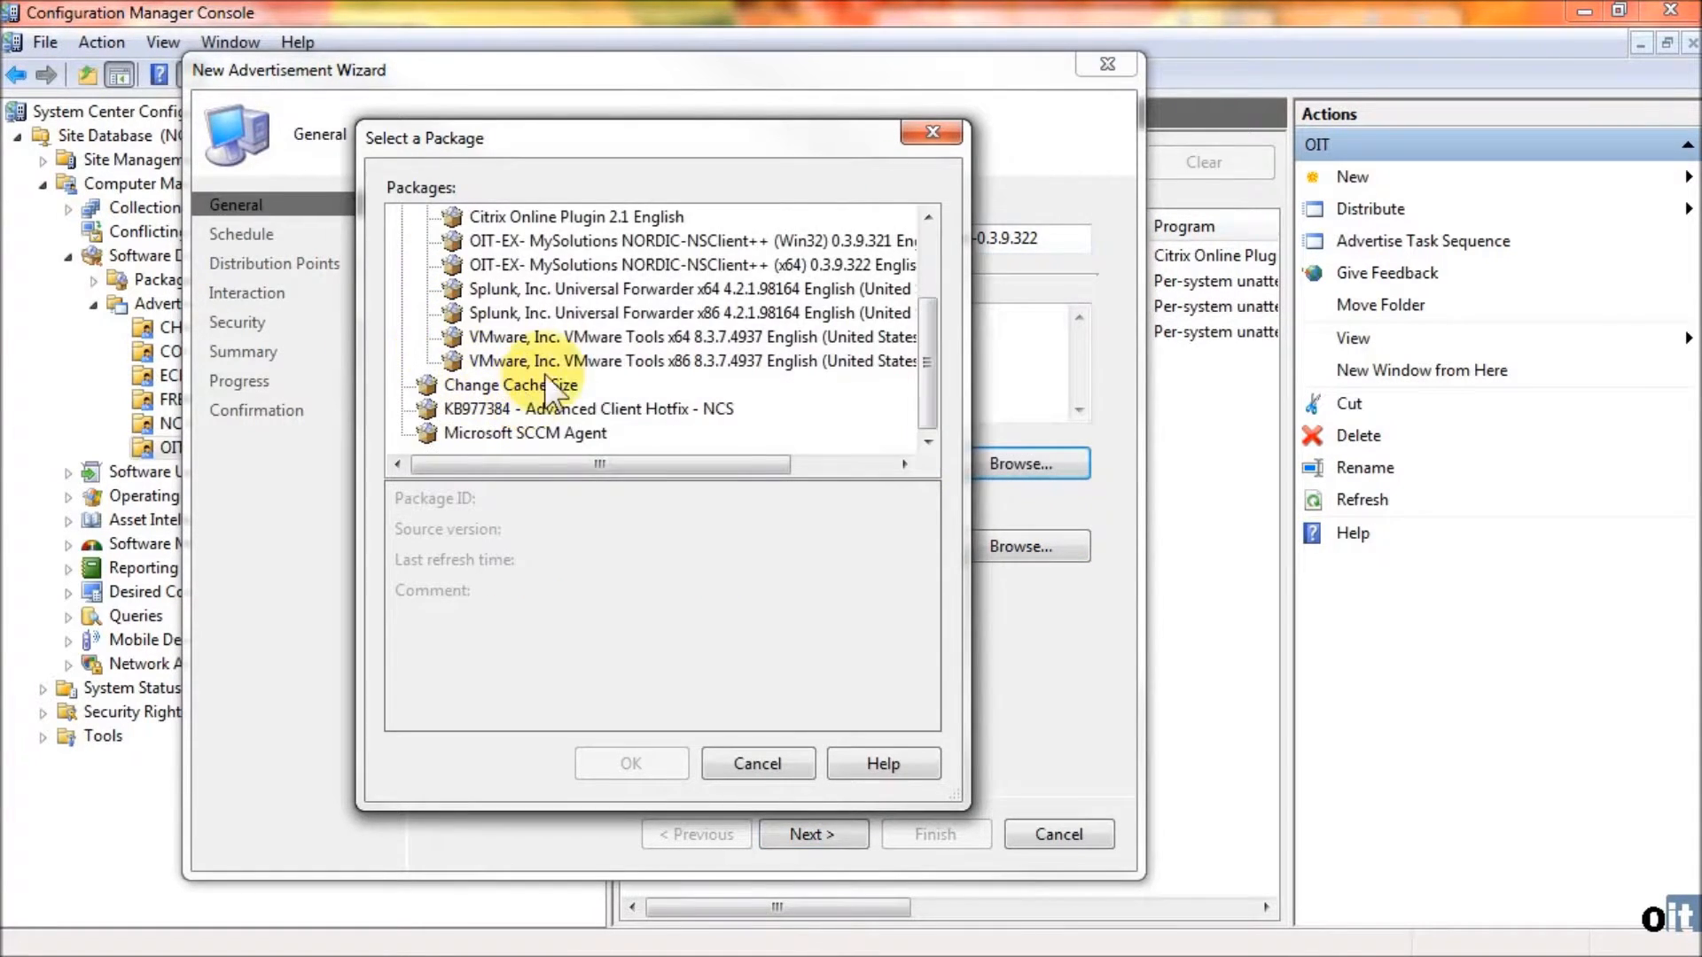
pyautogui.click(631, 337)
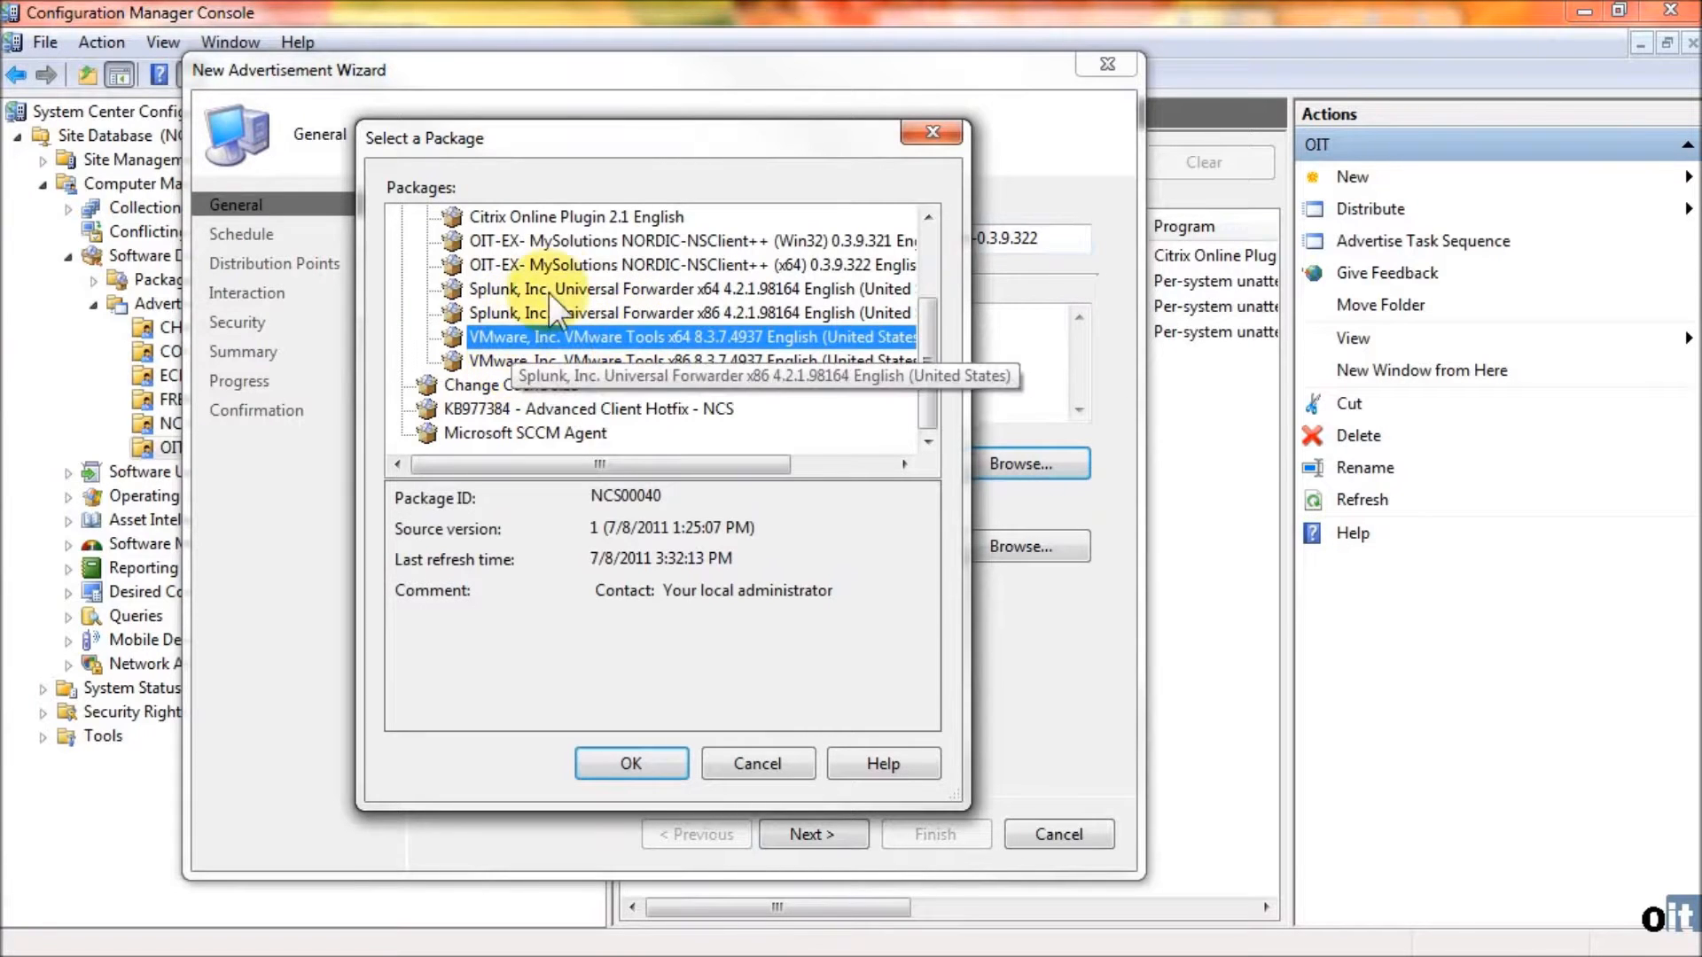
pyautogui.click(594, 238)
pyautogui.click(599, 258)
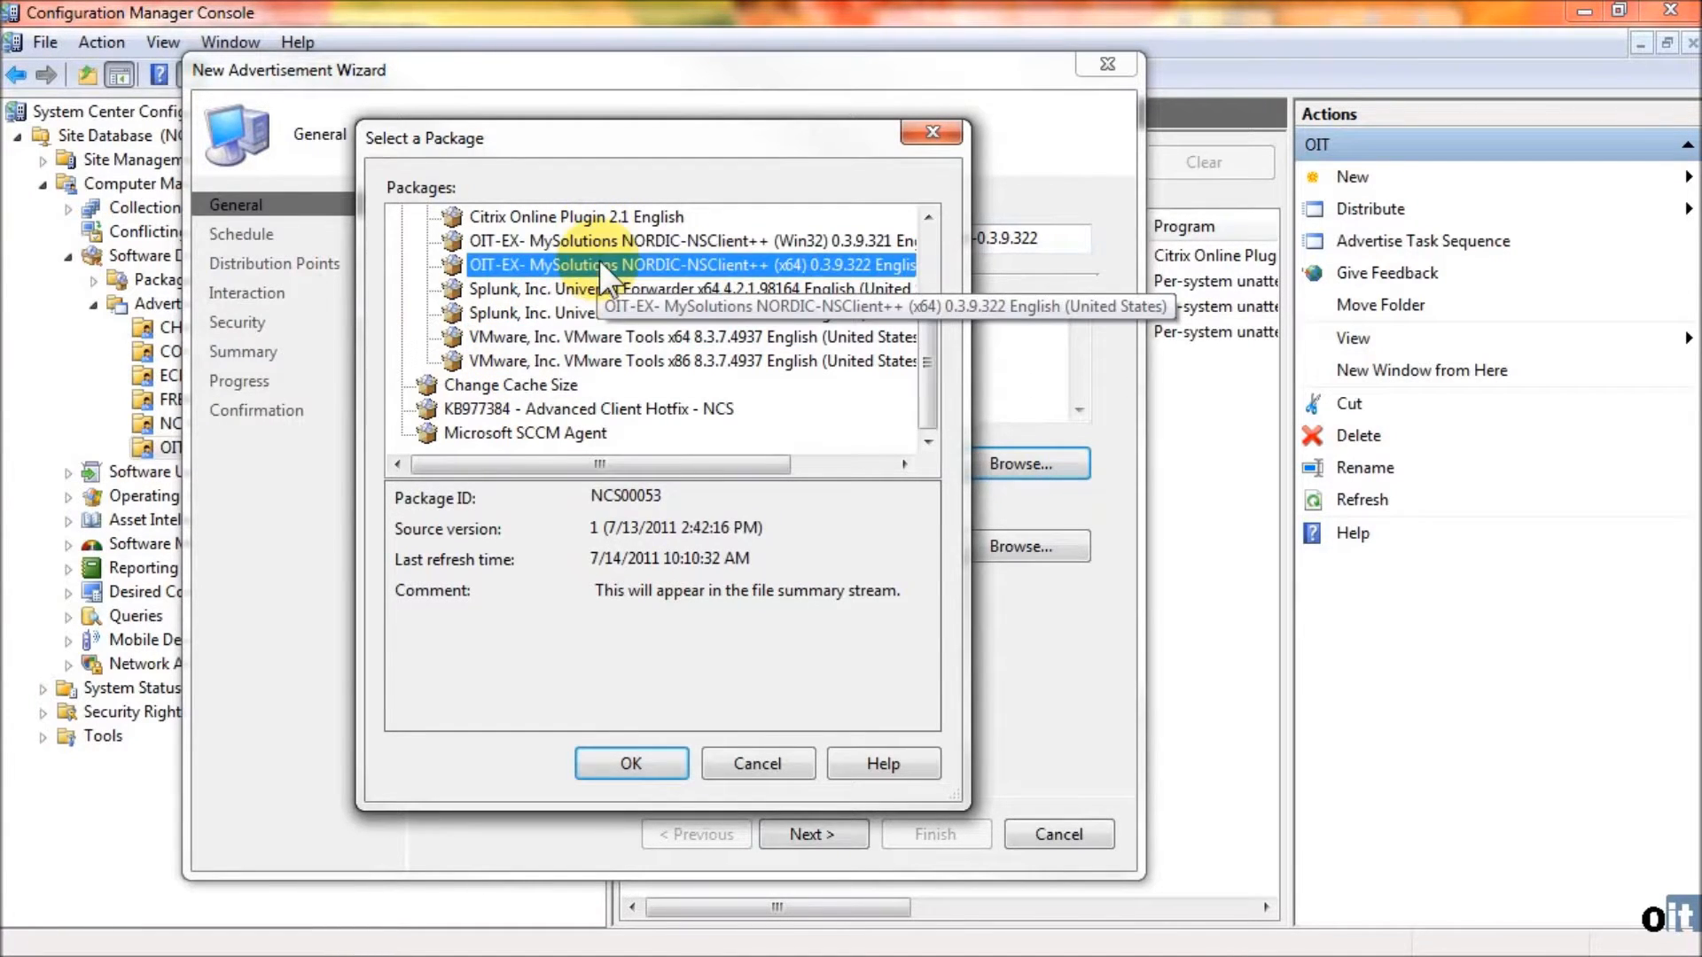
pyautogui.click(630, 764)
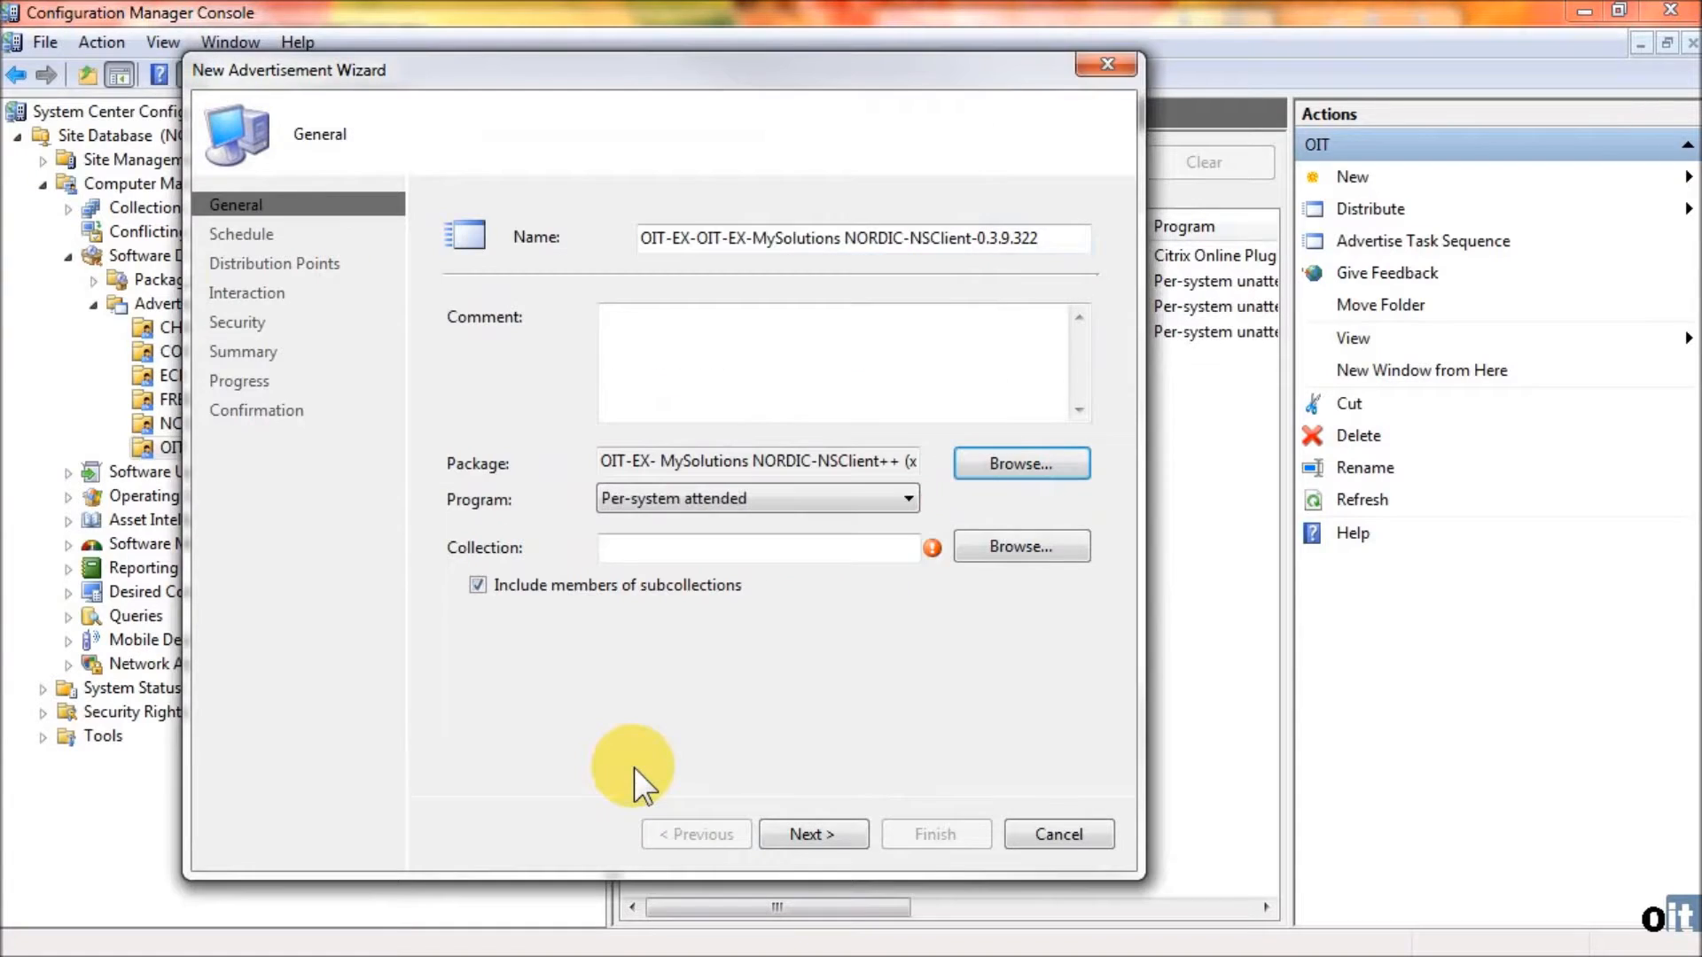
pyautogui.click(737, 494)
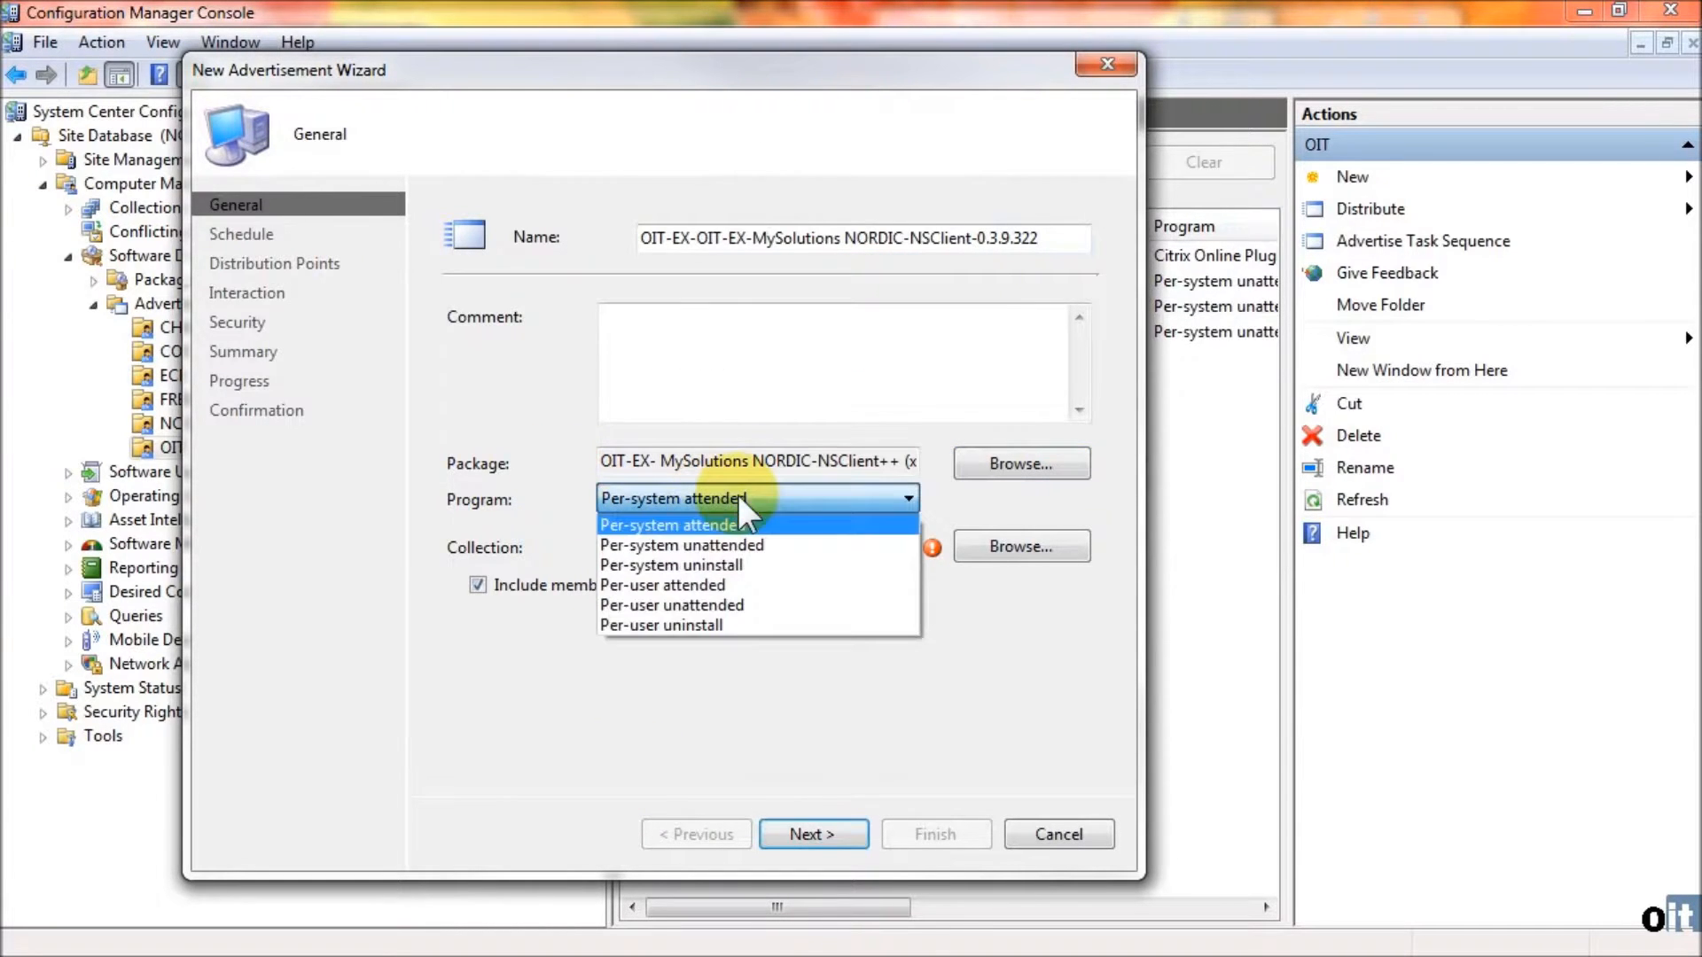
pyautogui.click(787, 546)
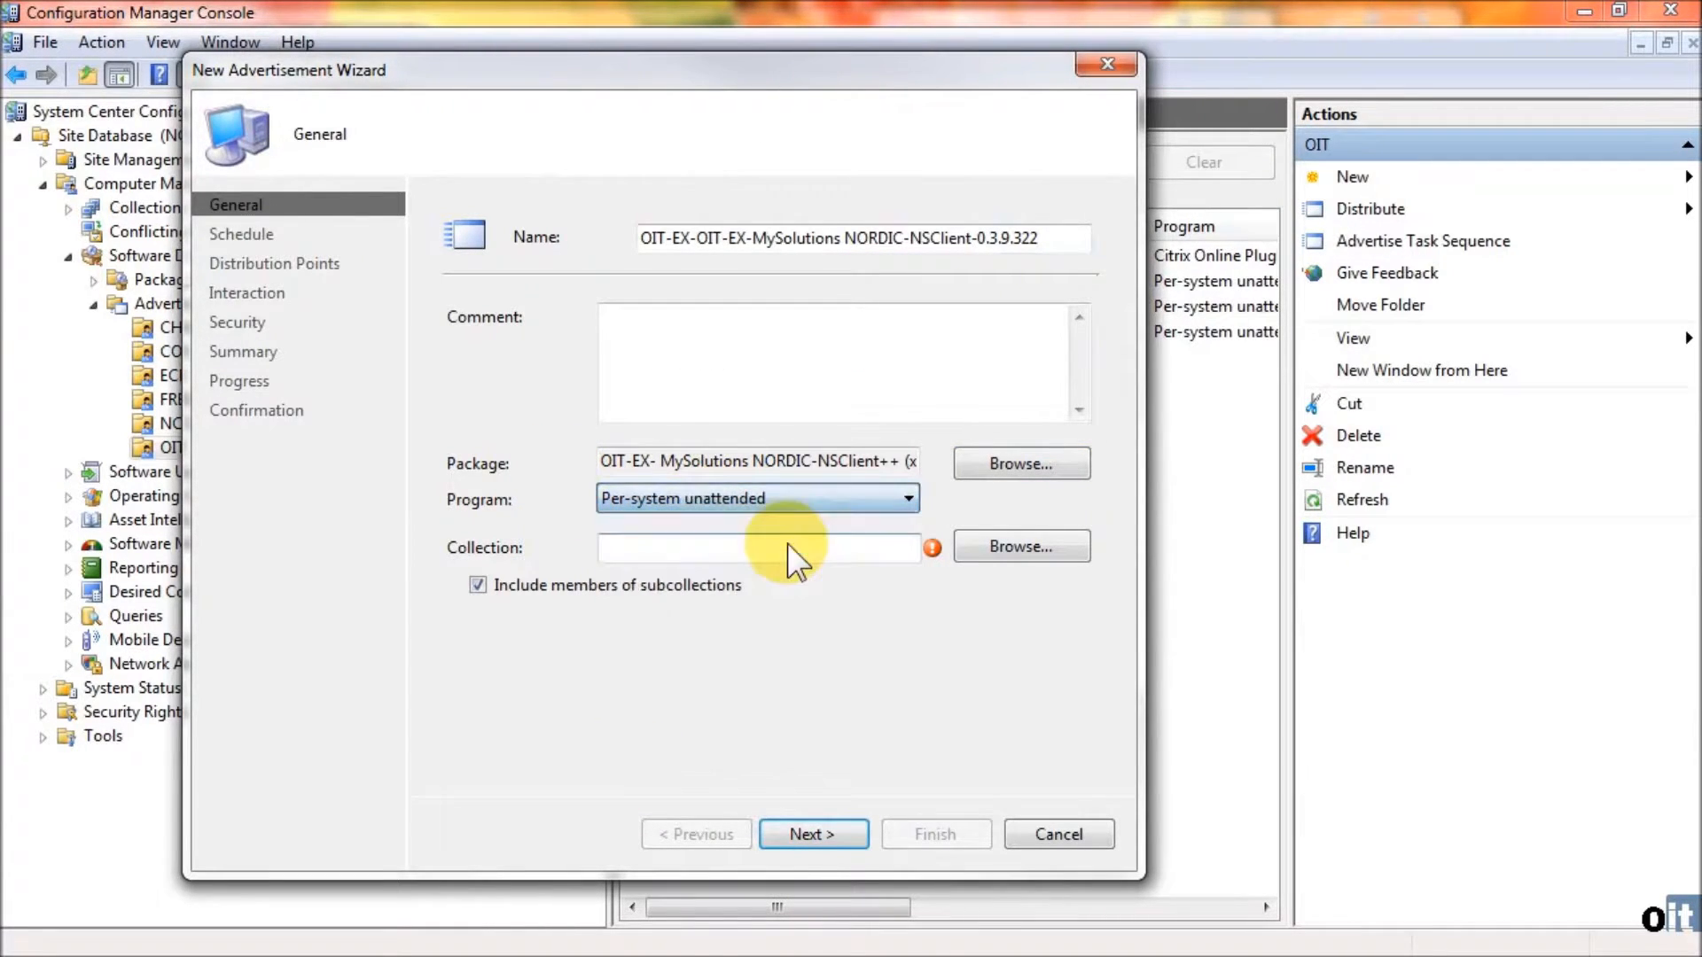
# Step: Target the advertisement at the OIT-EX-MySolutions NORDIC-NSClient-0.3.9.322 x64 subcollection under OIT-Software Packages
pyautogui.click(1009, 548)
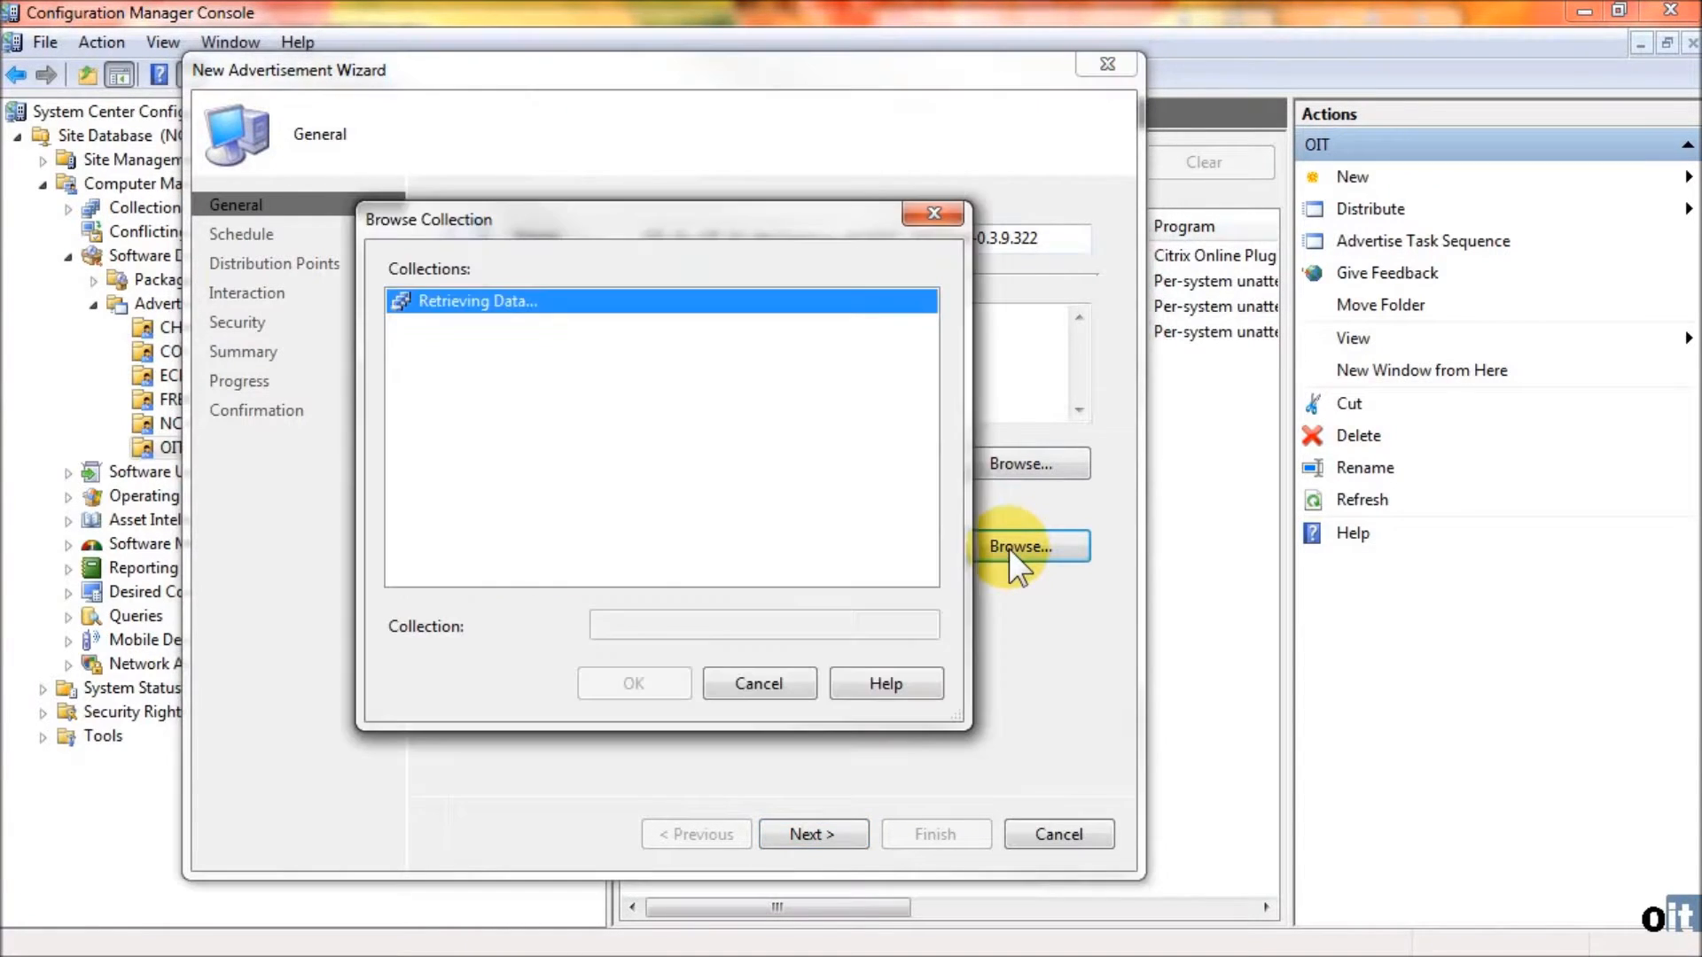
pyautogui.scroll(-15, 483, 434)
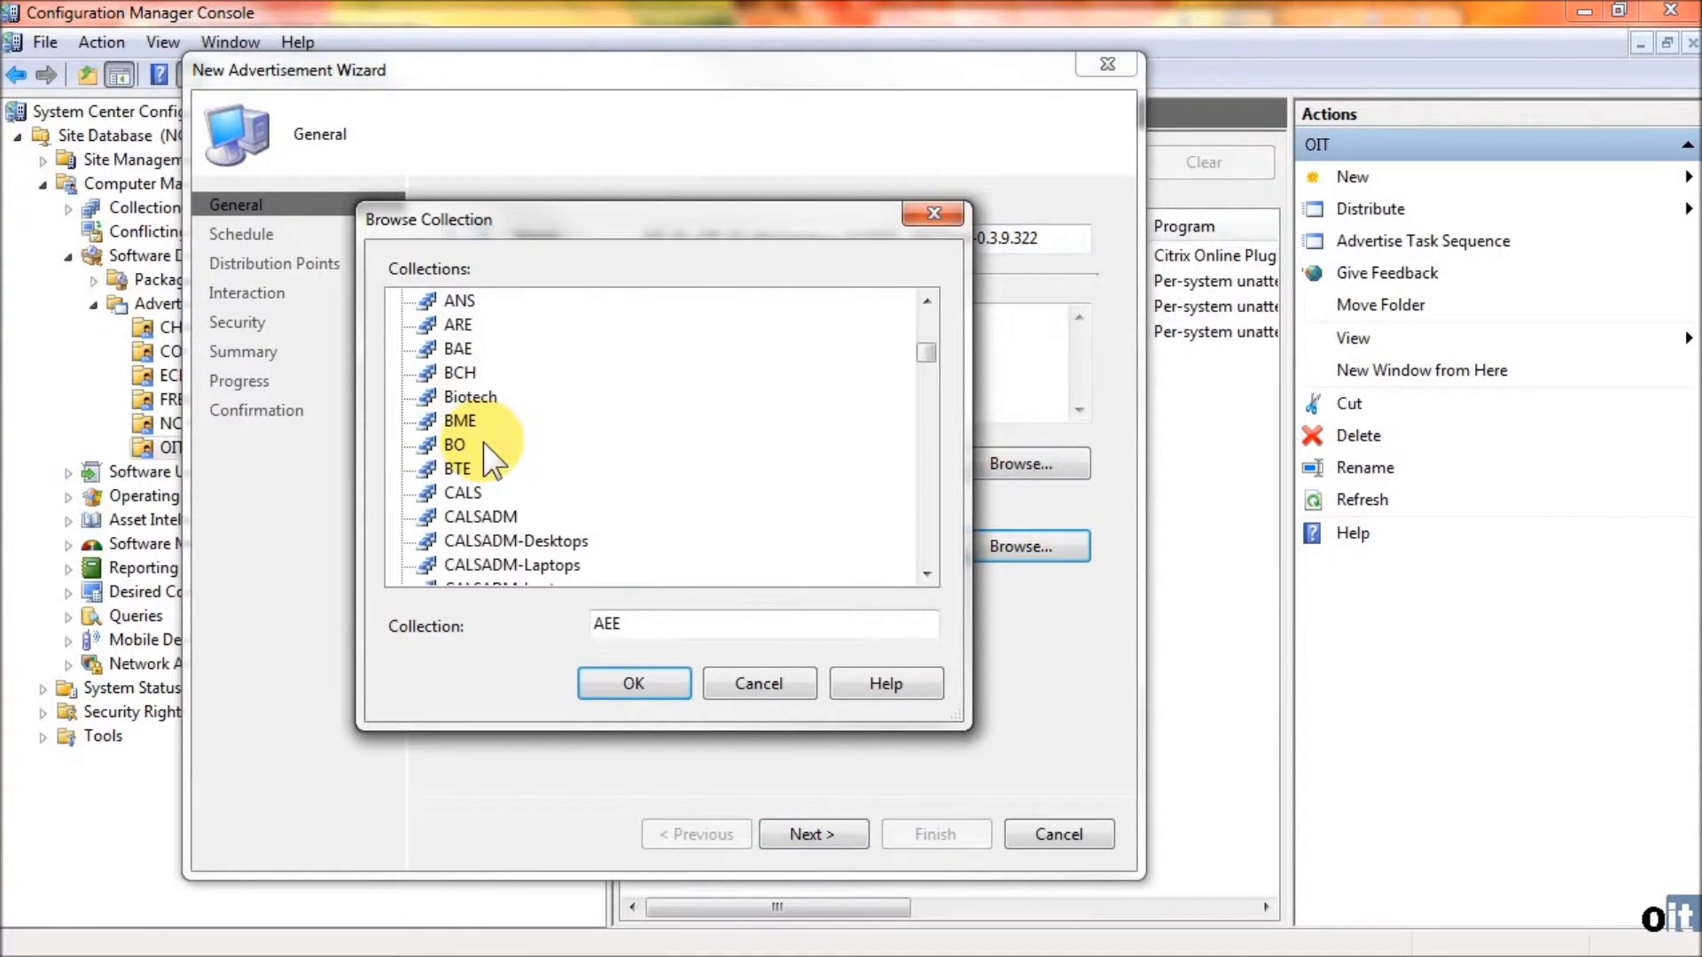
pyautogui.scroll(-12, 489, 446)
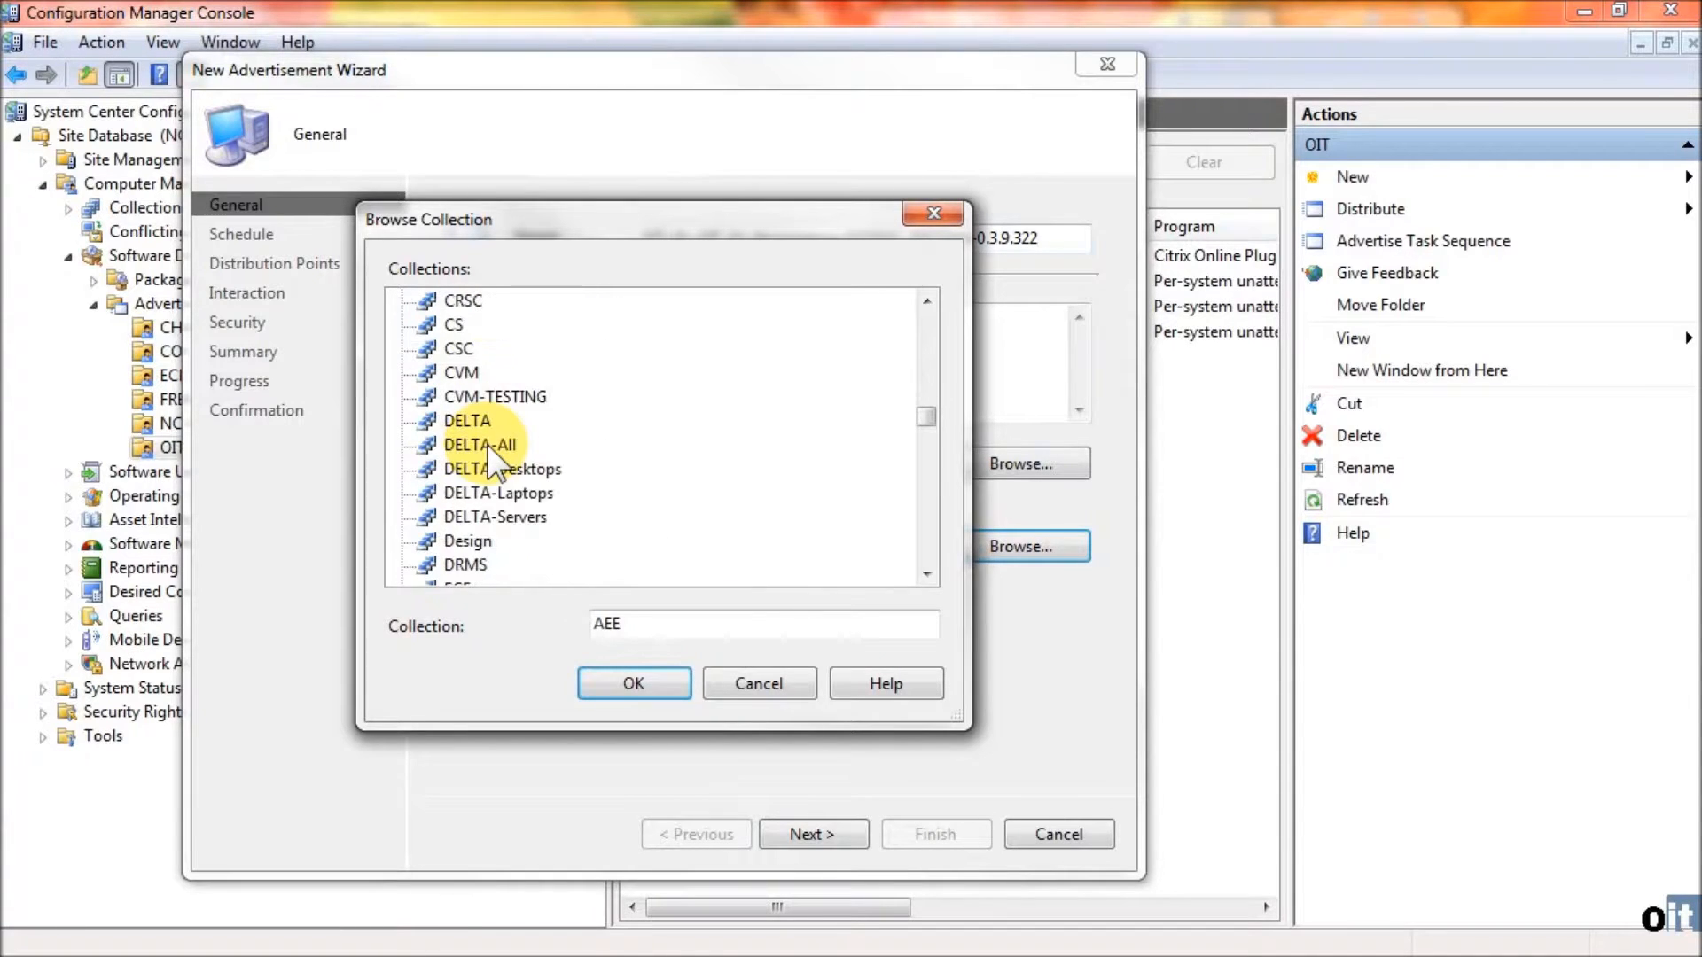
pyautogui.scroll(-15, 487, 444)
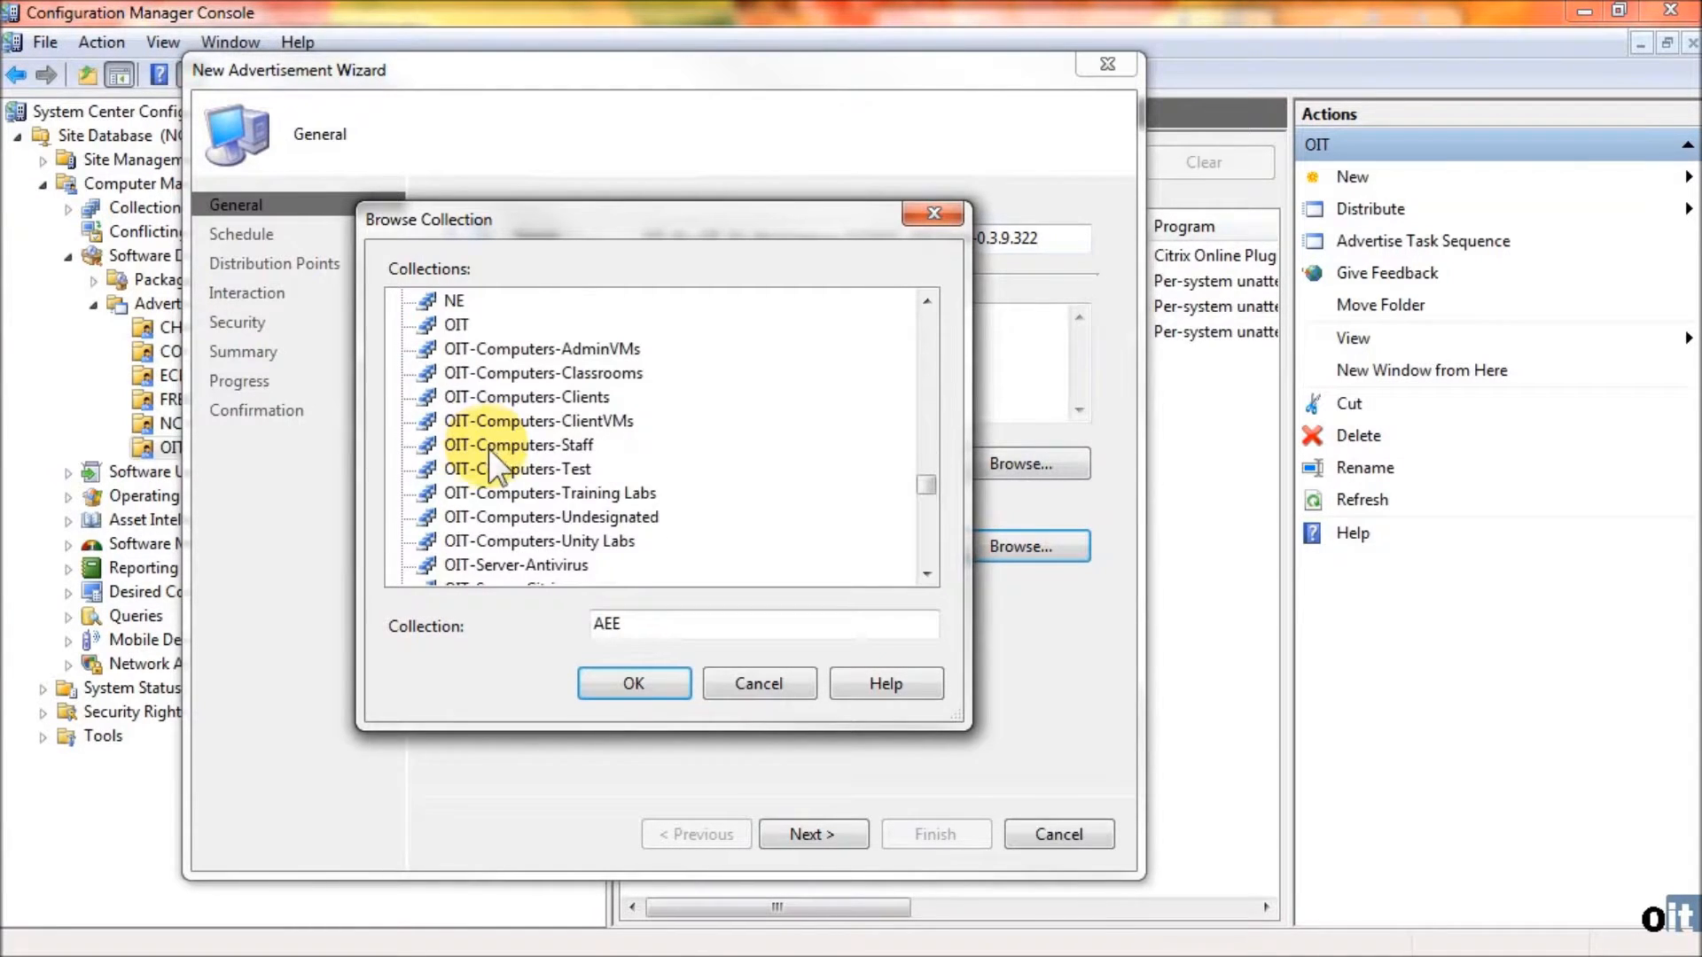
pyautogui.scroll(-5, 473, 472)
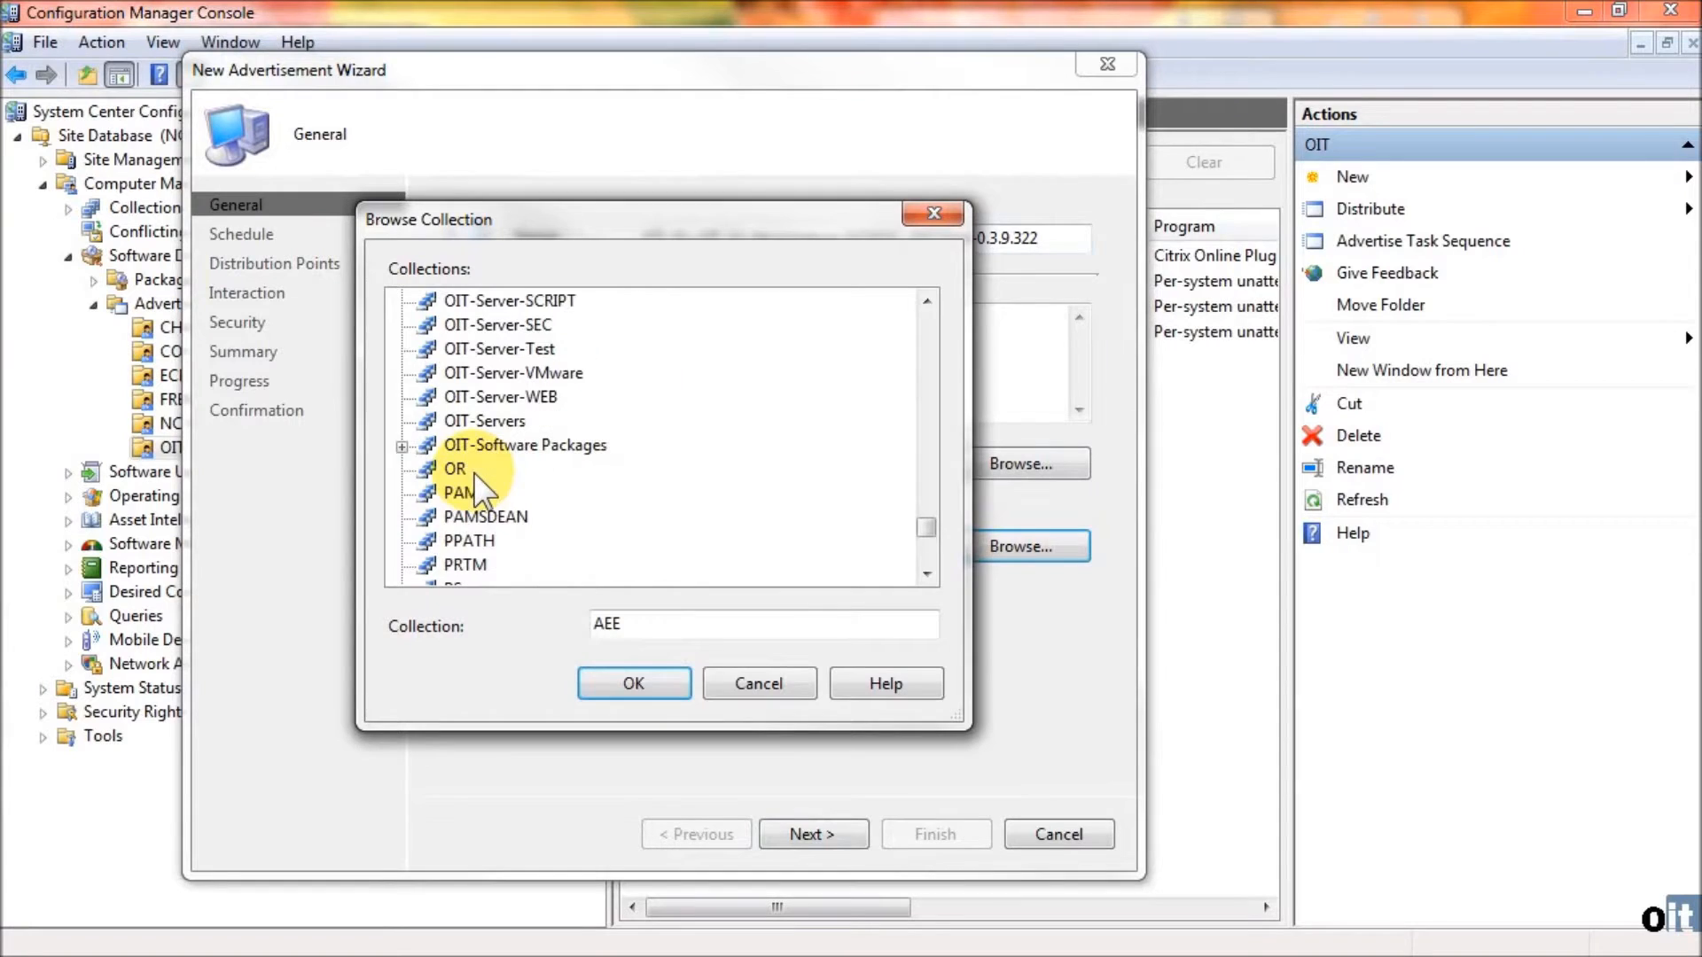
pyautogui.click(402, 445)
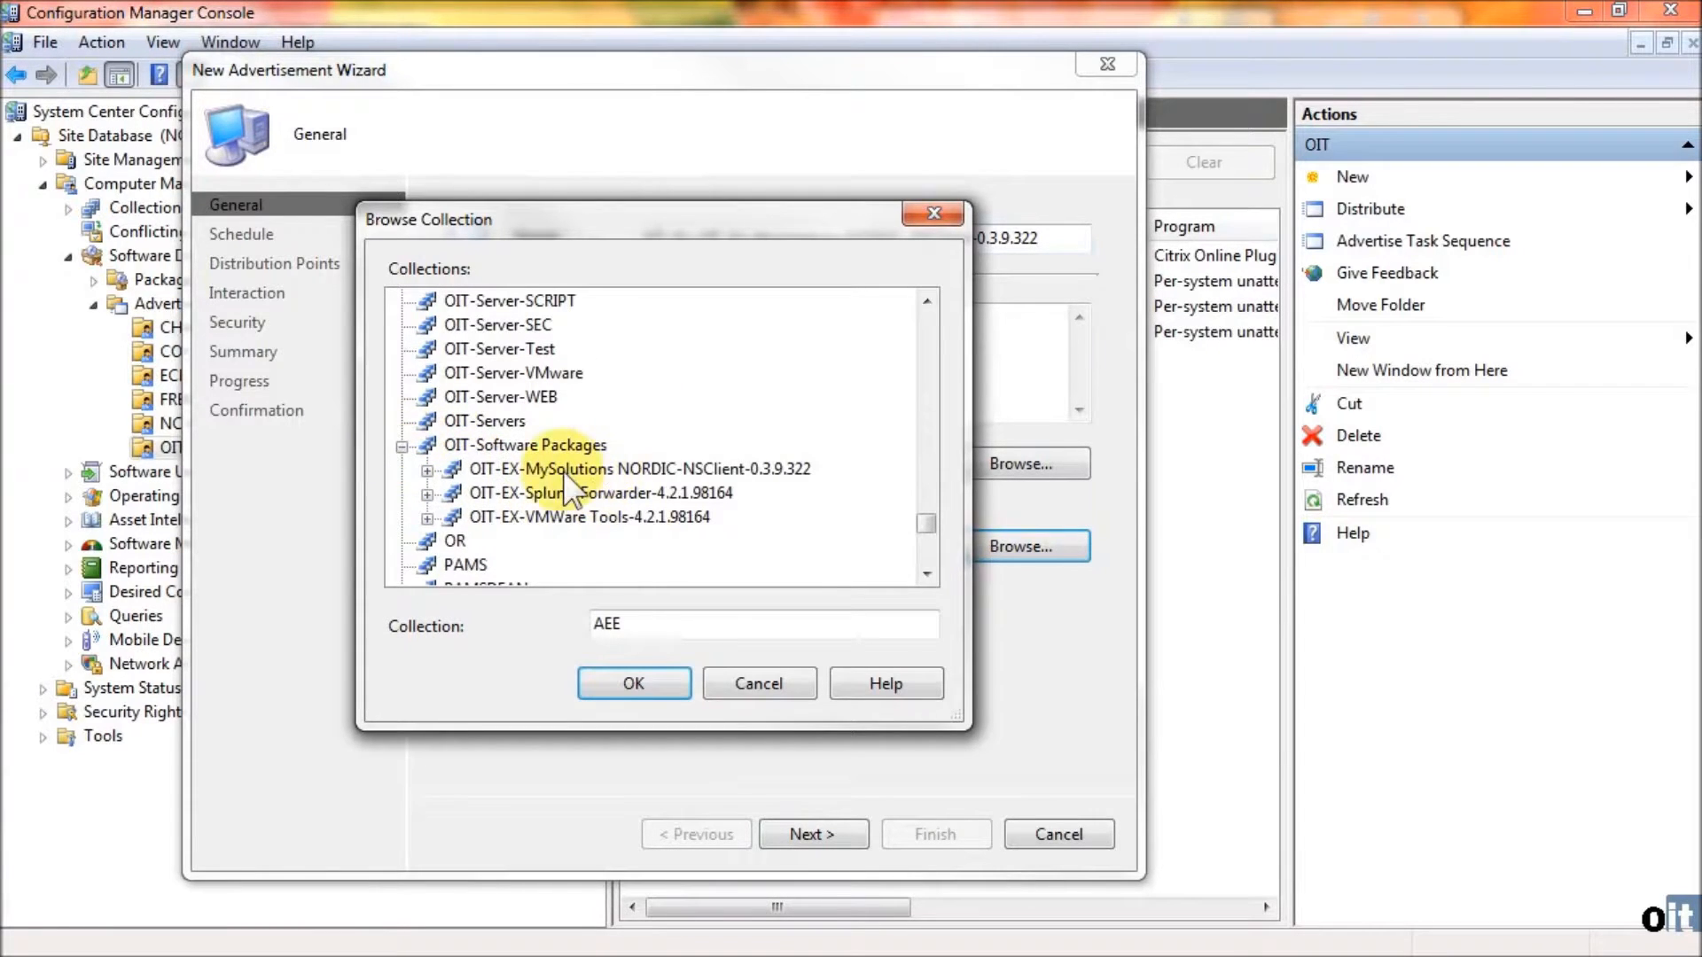
pyautogui.click(427, 471)
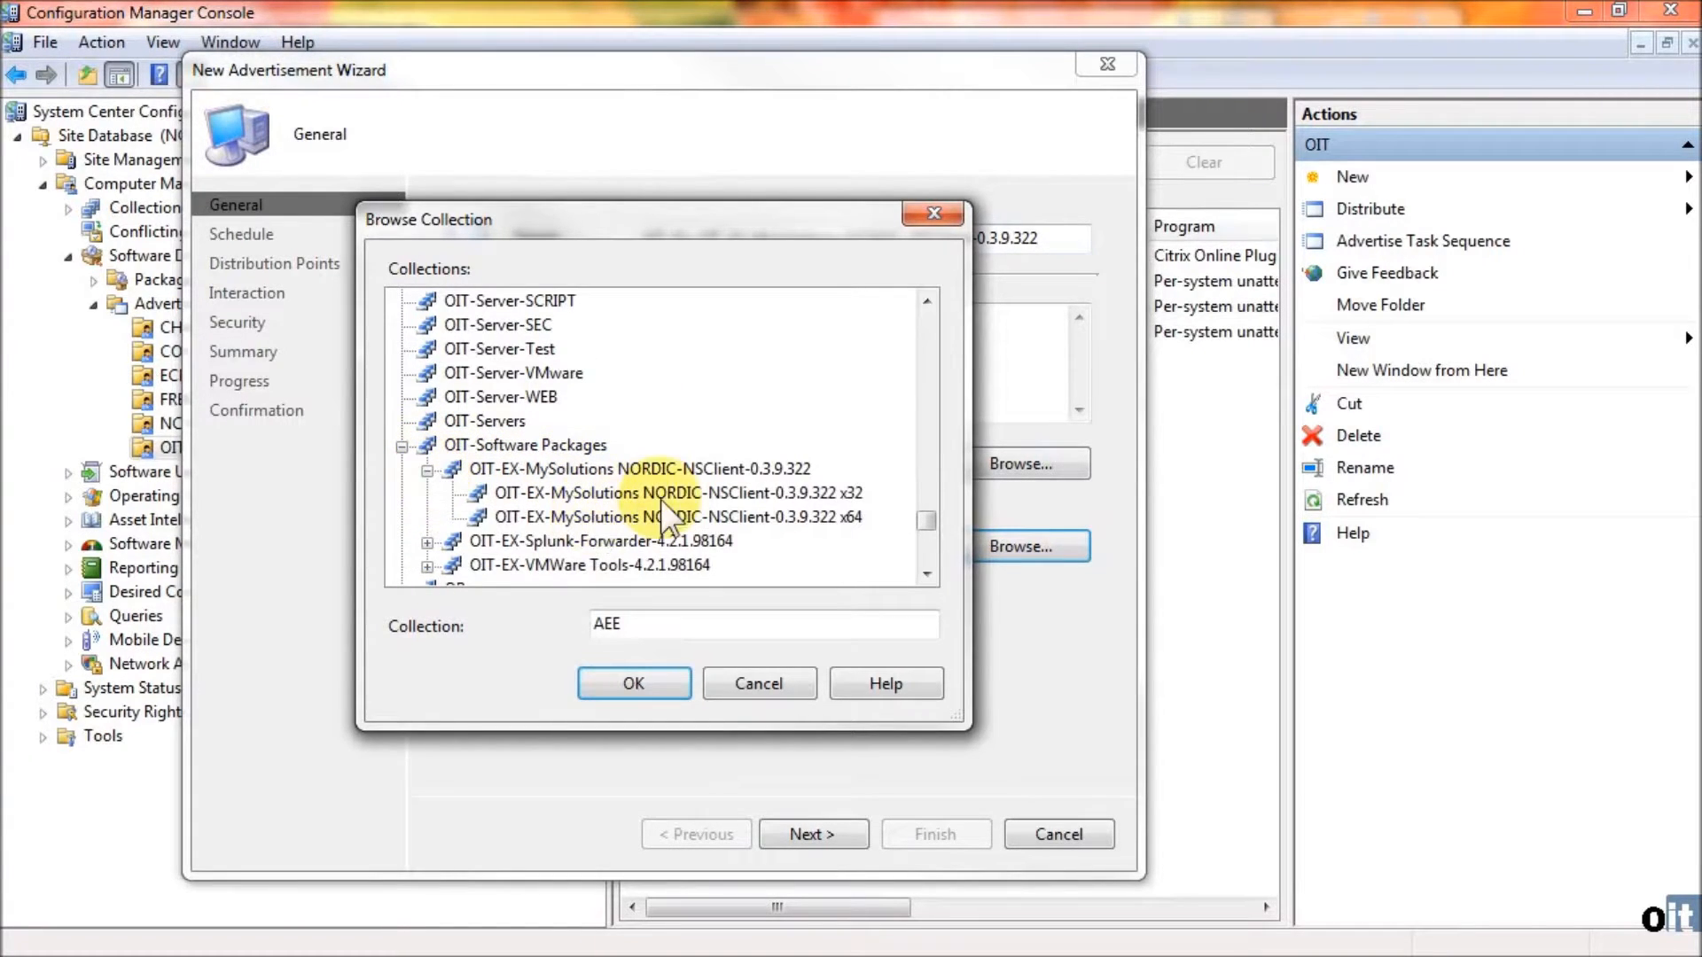
pyautogui.click(700, 517)
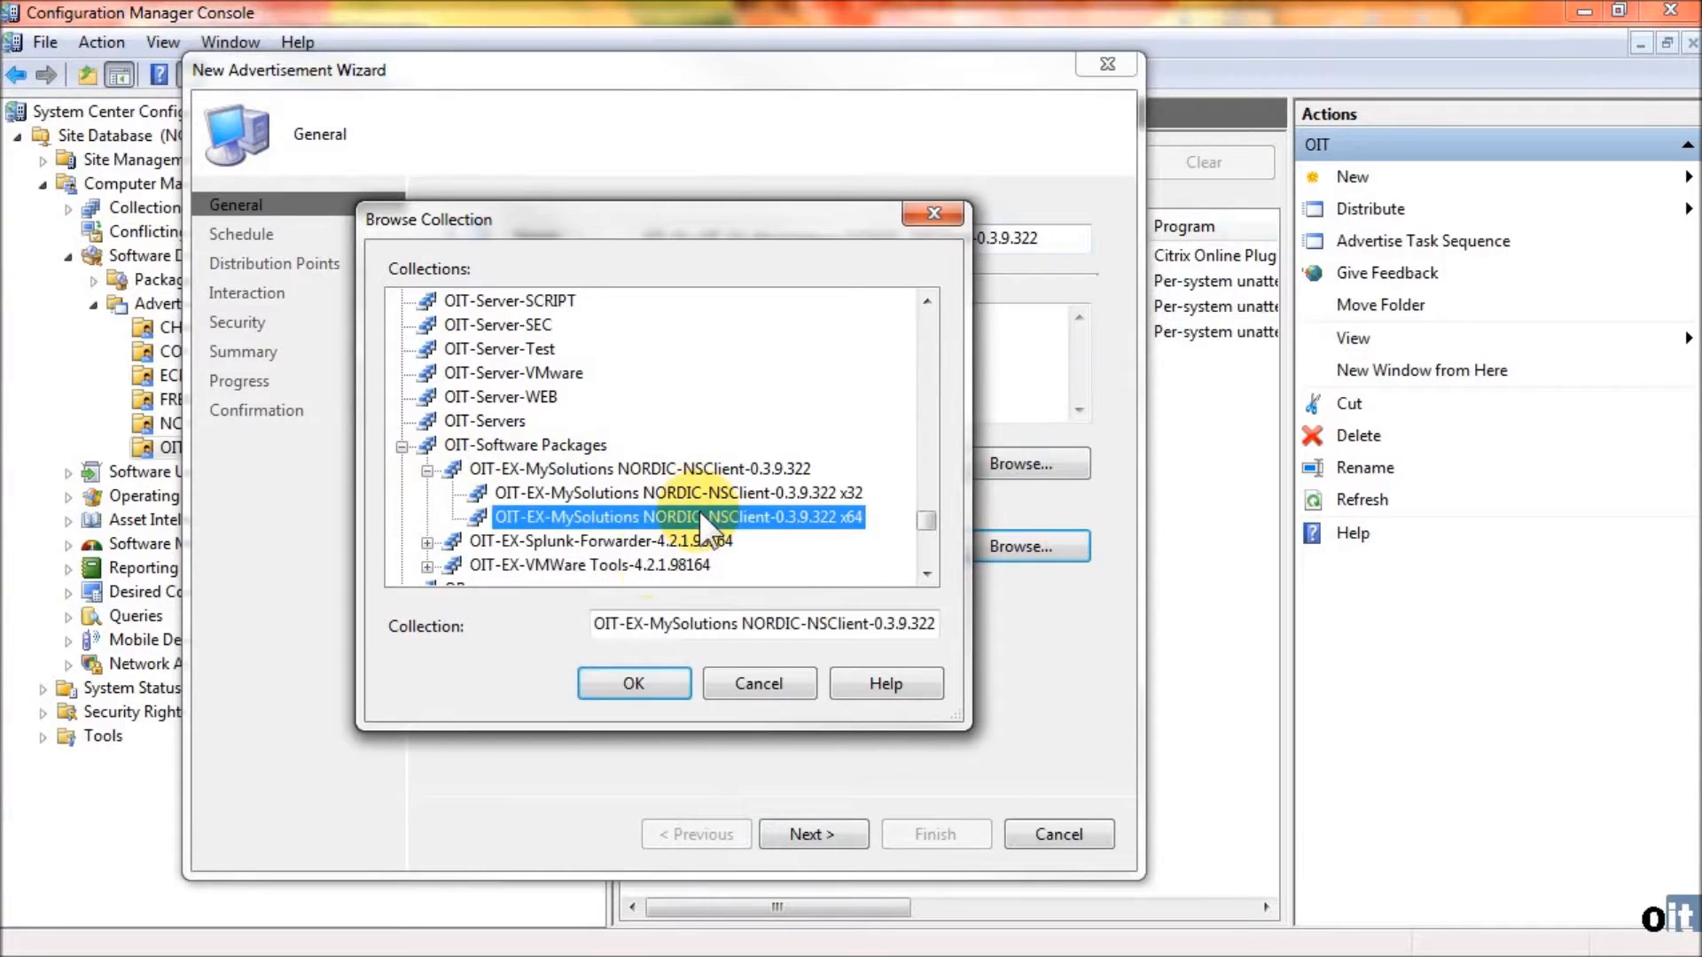
pyautogui.click(657, 682)
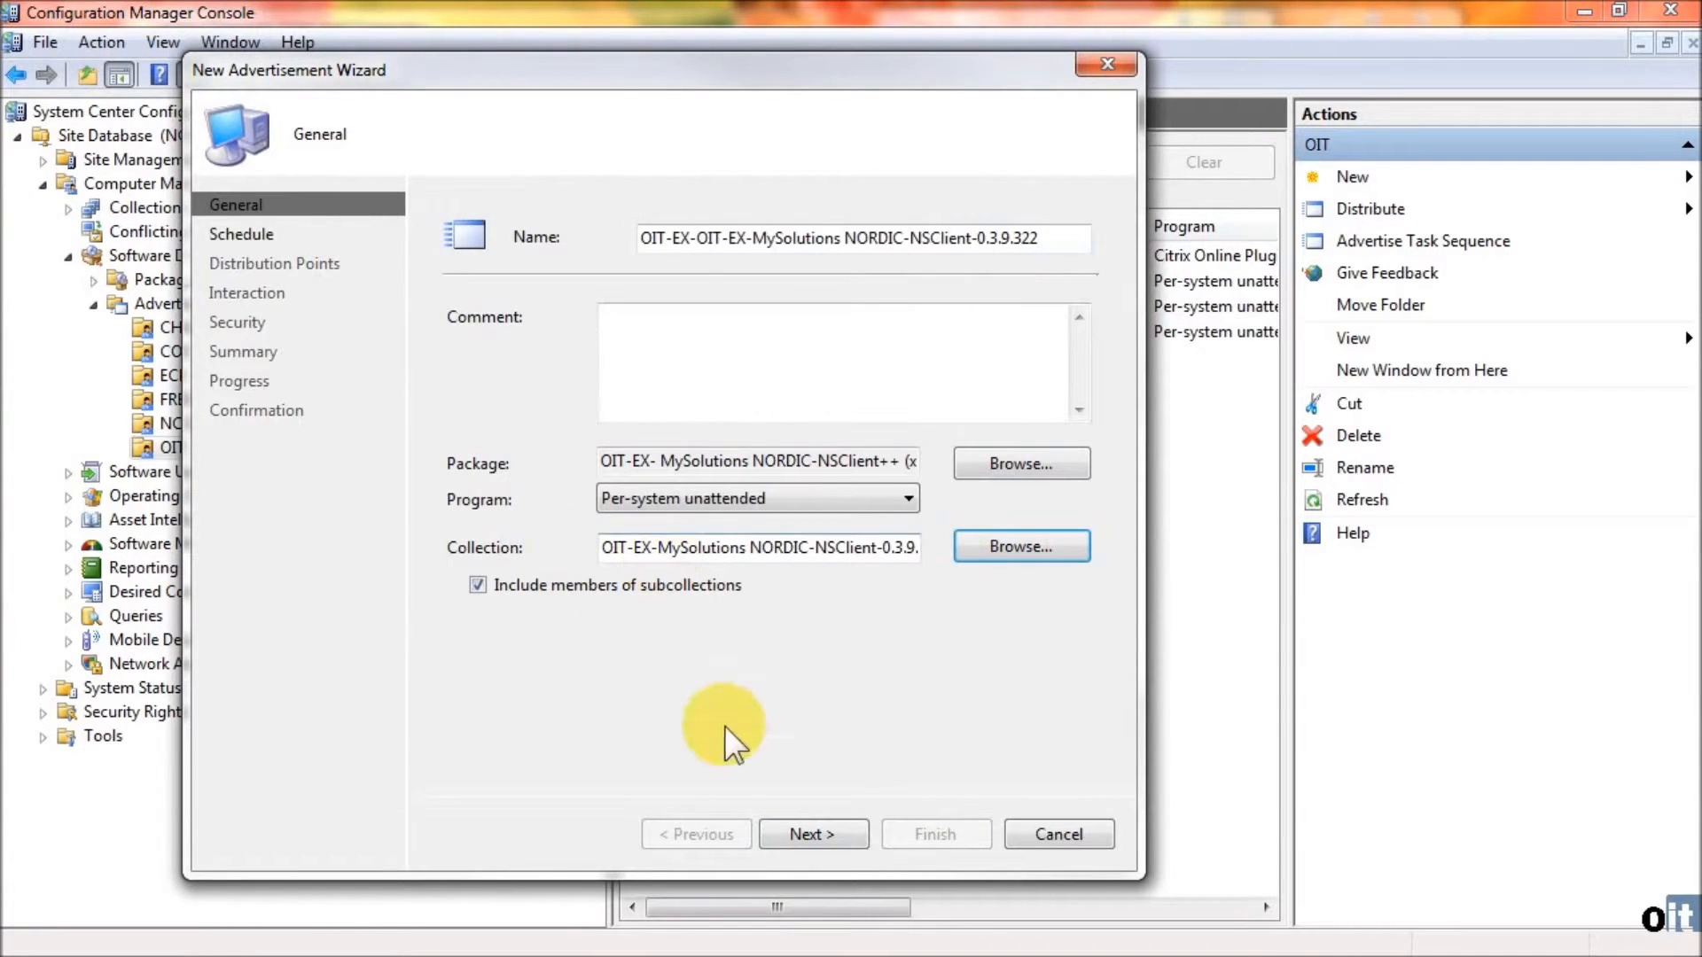
# Step: Add a mandatory assignment to the advertisement's schedule that runs immediately after the As soon as possible event
pyautogui.click(811, 834)
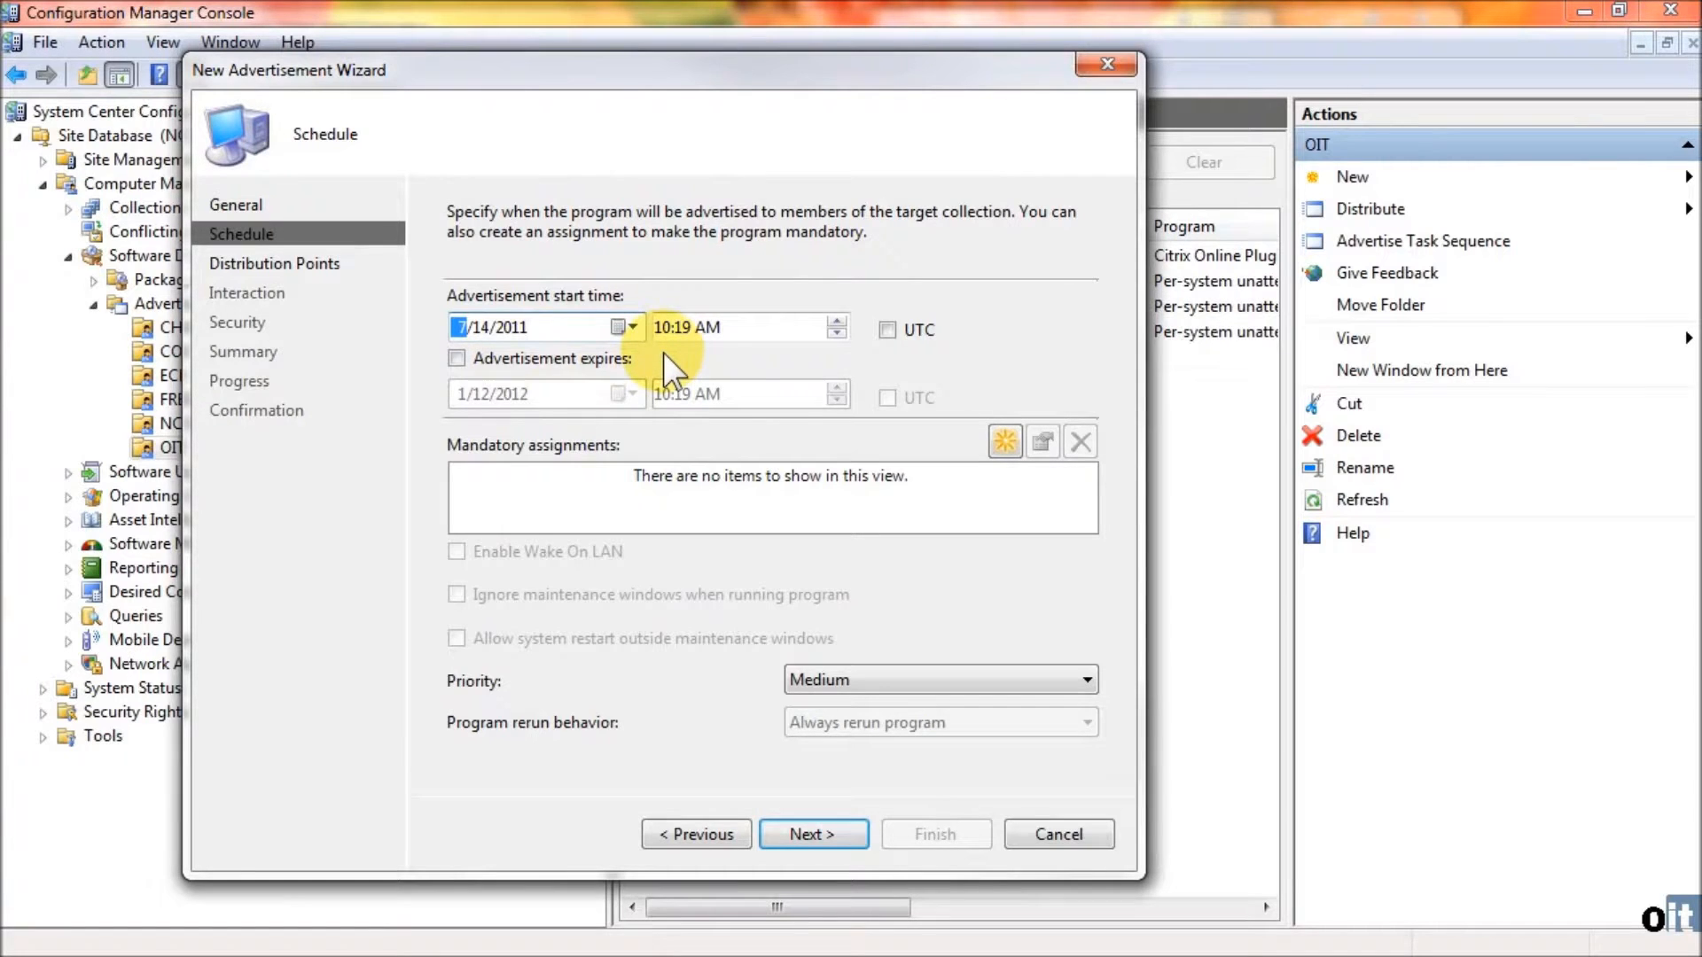
pyautogui.click(1004, 440)
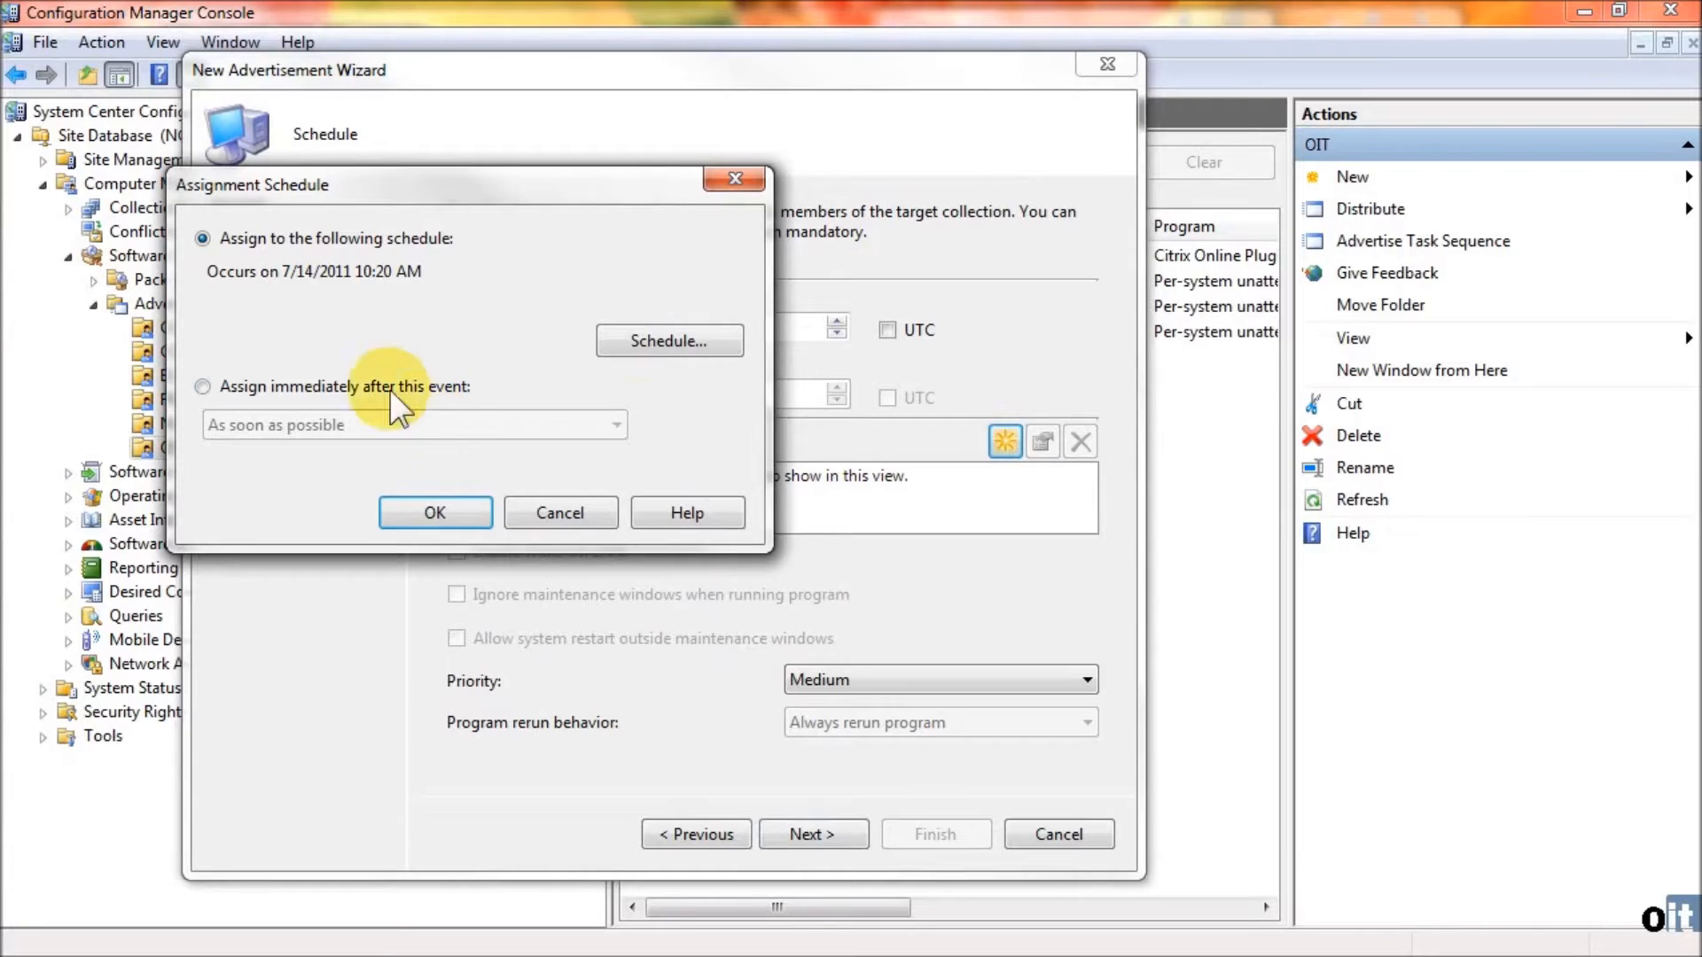
pyautogui.click(360, 385)
pyautogui.click(615, 425)
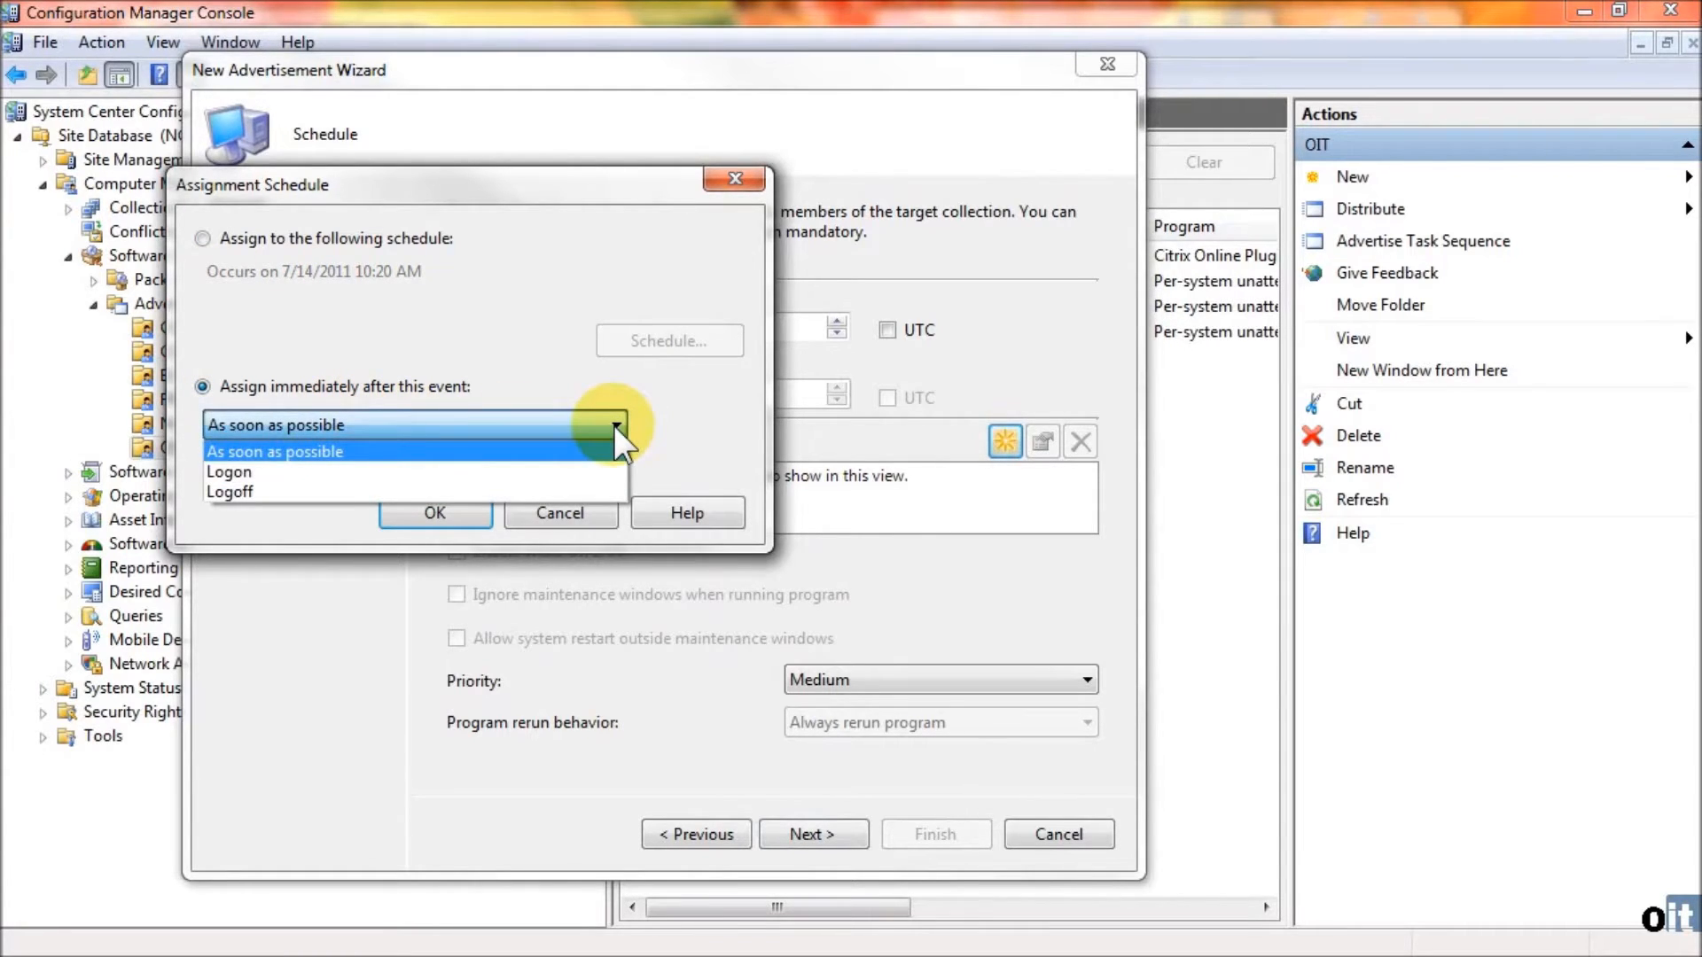
pyautogui.click(613, 425)
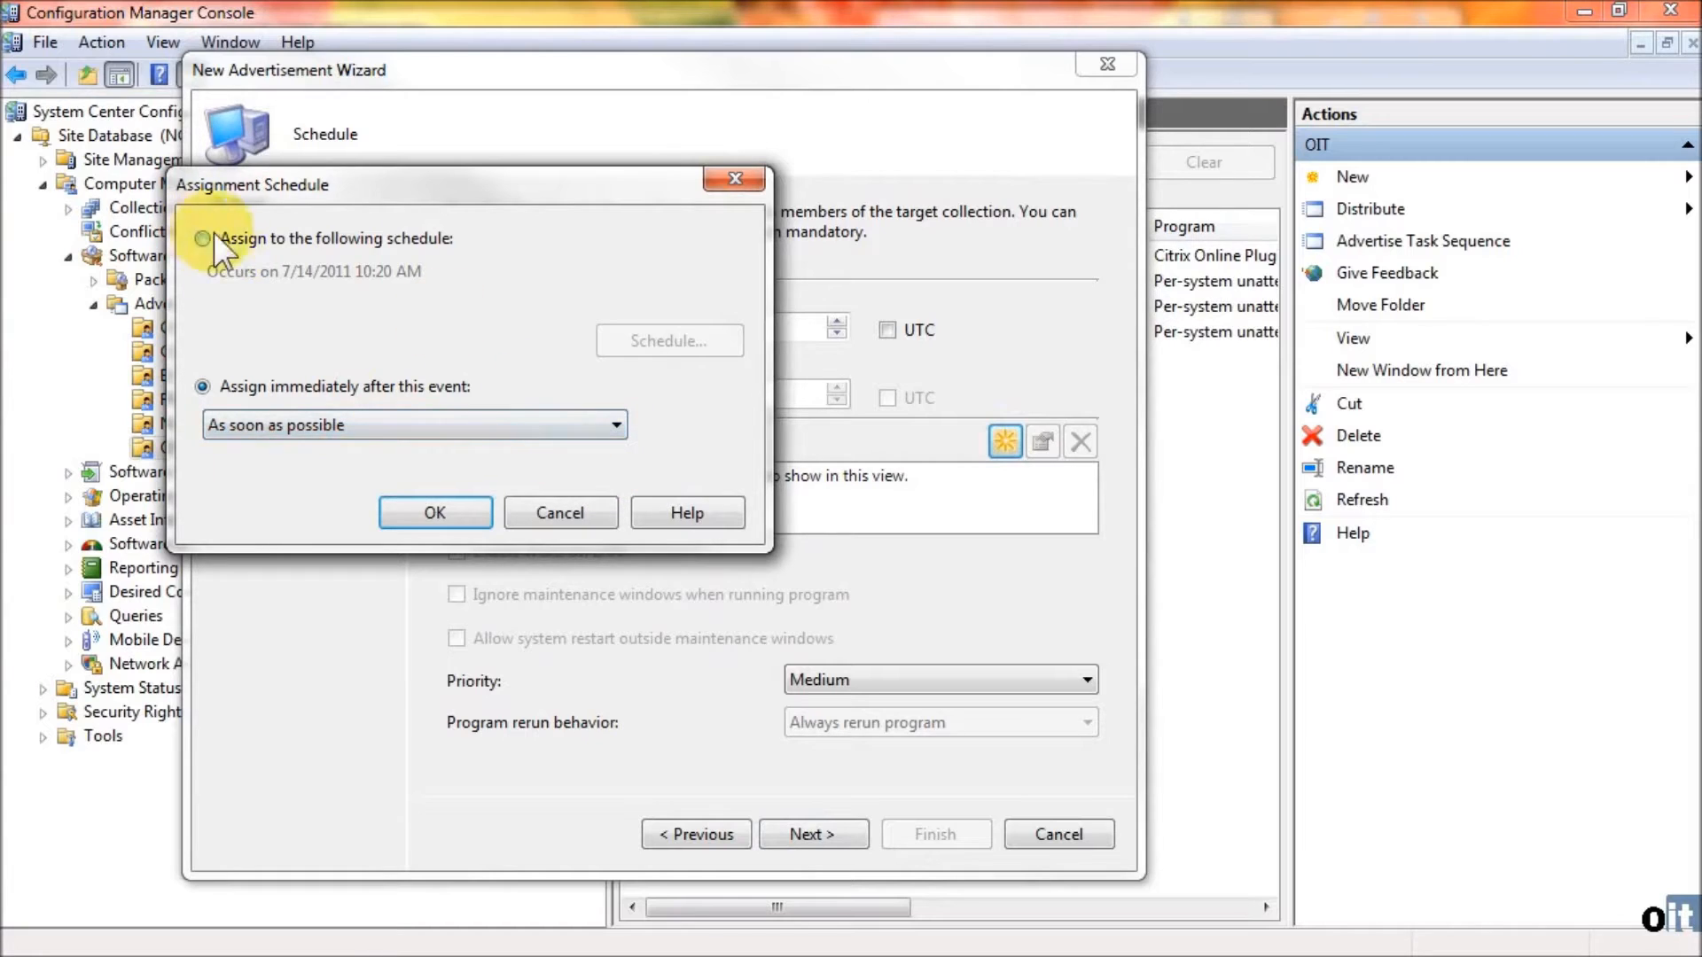
pyautogui.click(431, 514)
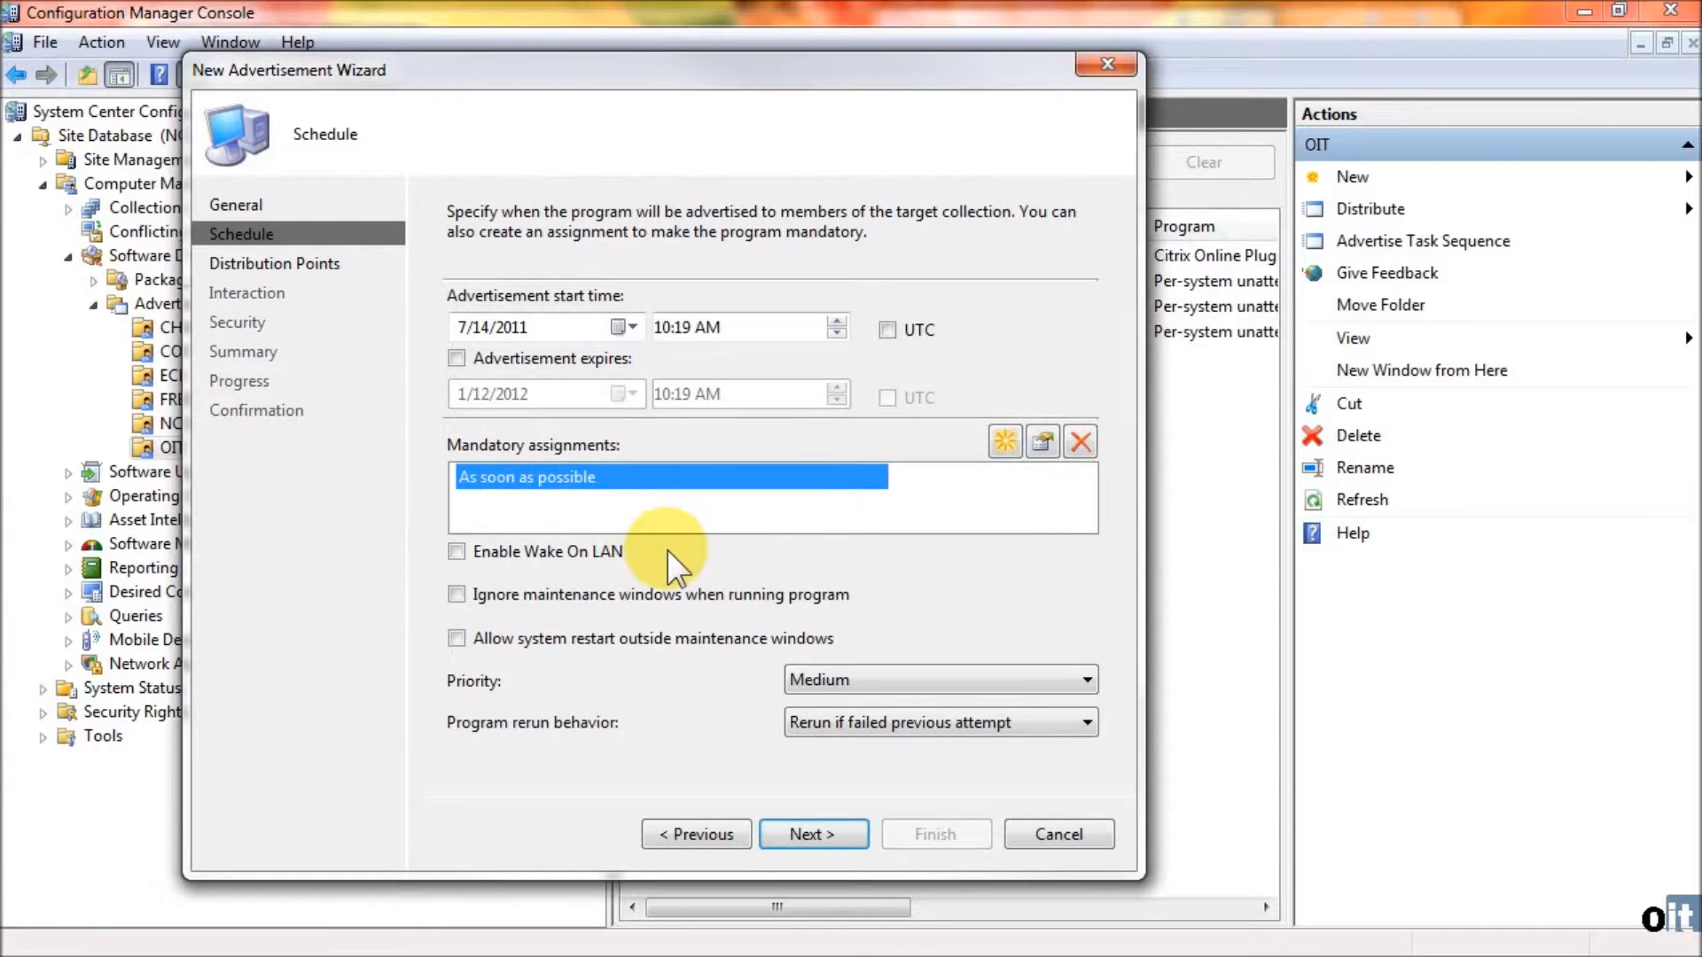
# Step: Keep Medium priority and Rerun if failed previous attempt, and accept the default distribution point and interaction settings for the advertisement
pyautogui.click(1005, 679)
pyautogui.click(1008, 679)
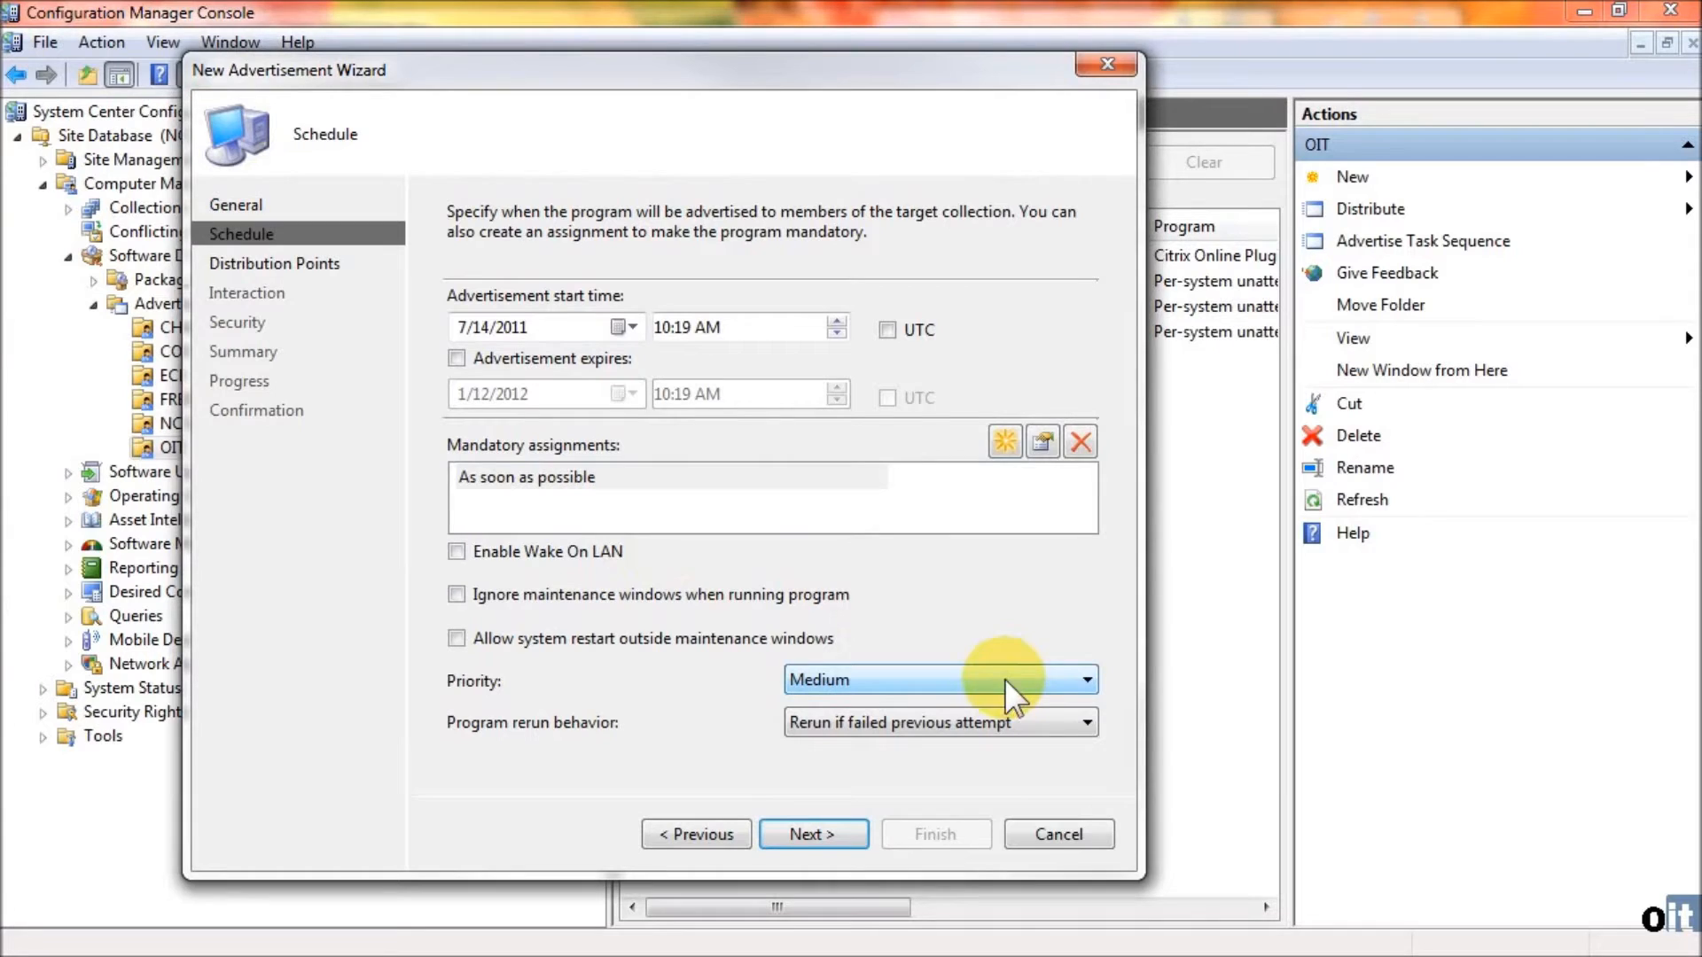
pyautogui.click(945, 720)
pyautogui.click(945, 719)
pyautogui.click(839, 828)
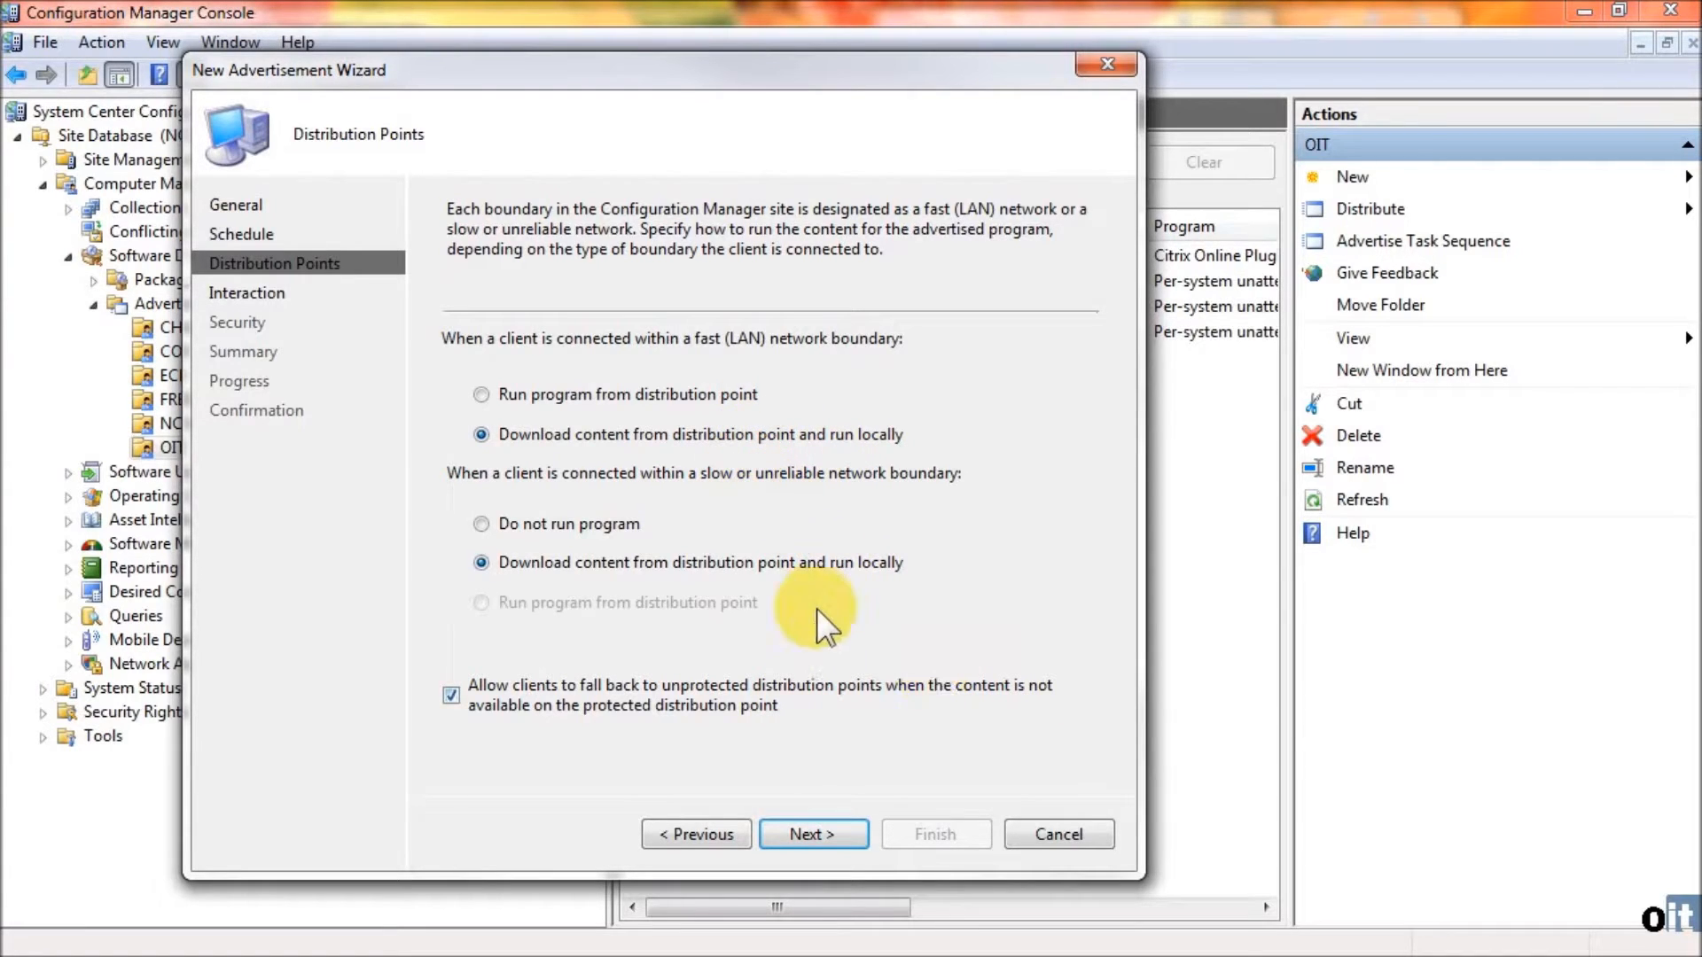
pyautogui.click(812, 833)
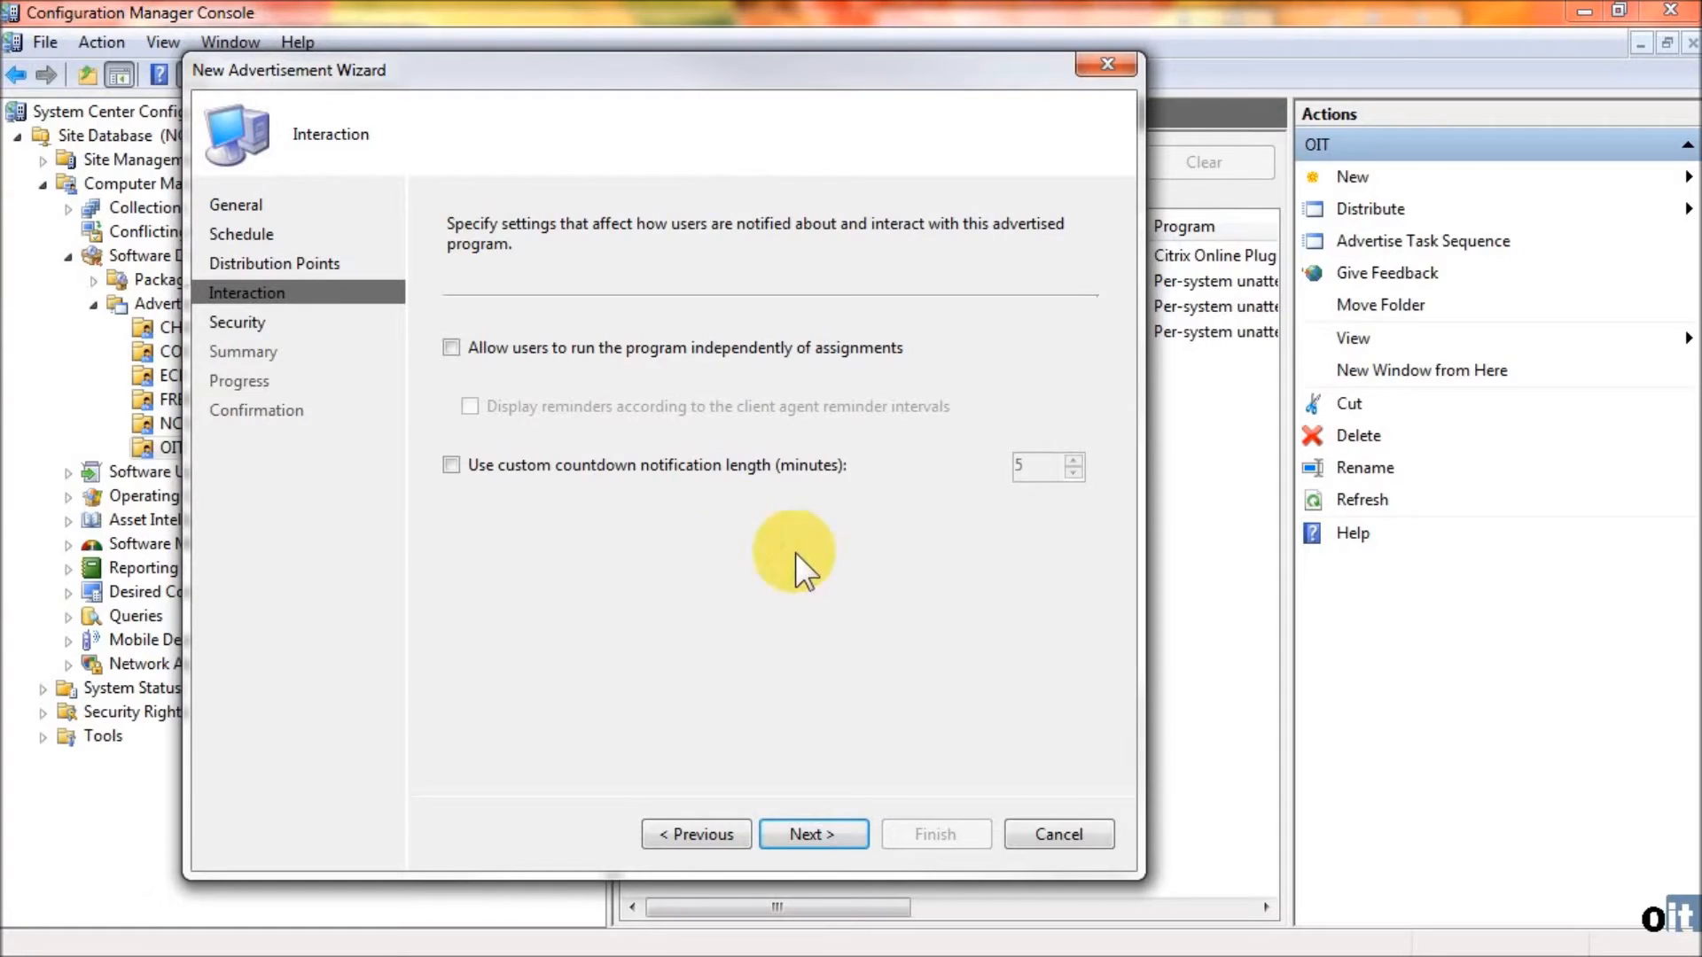
pyautogui.click(840, 830)
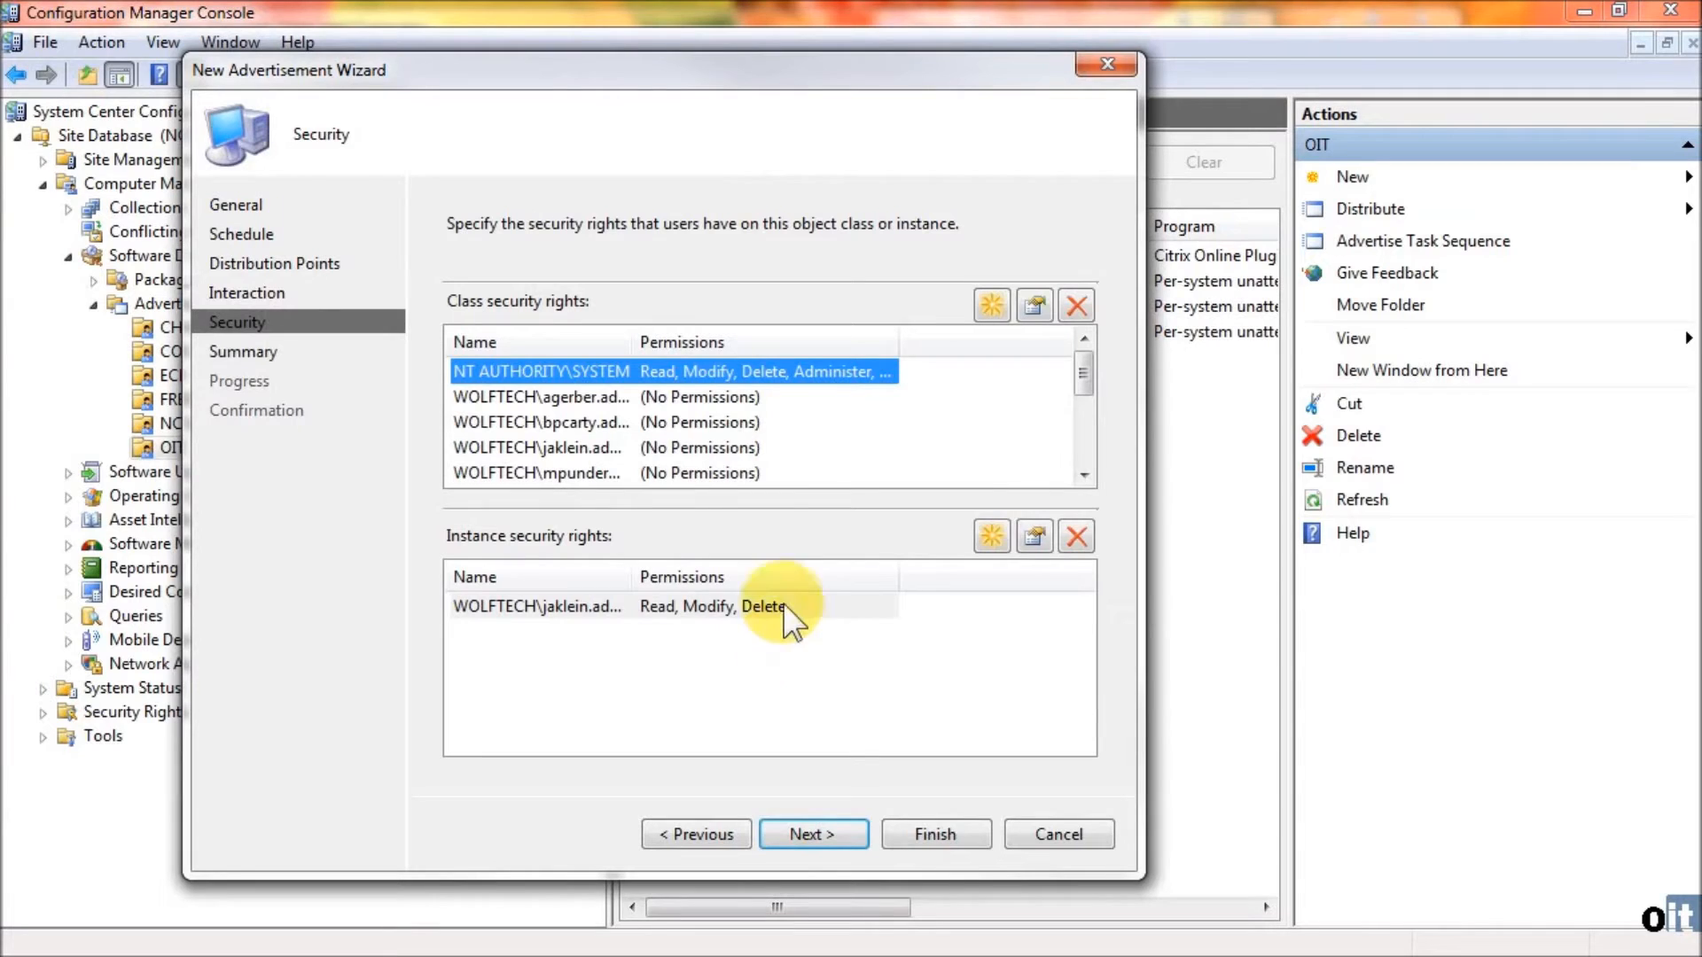
# Step: Start a new instance security right for the advertisement with WOLFTECH\OIT-OU Admins as the user name
pyautogui.click(987, 537)
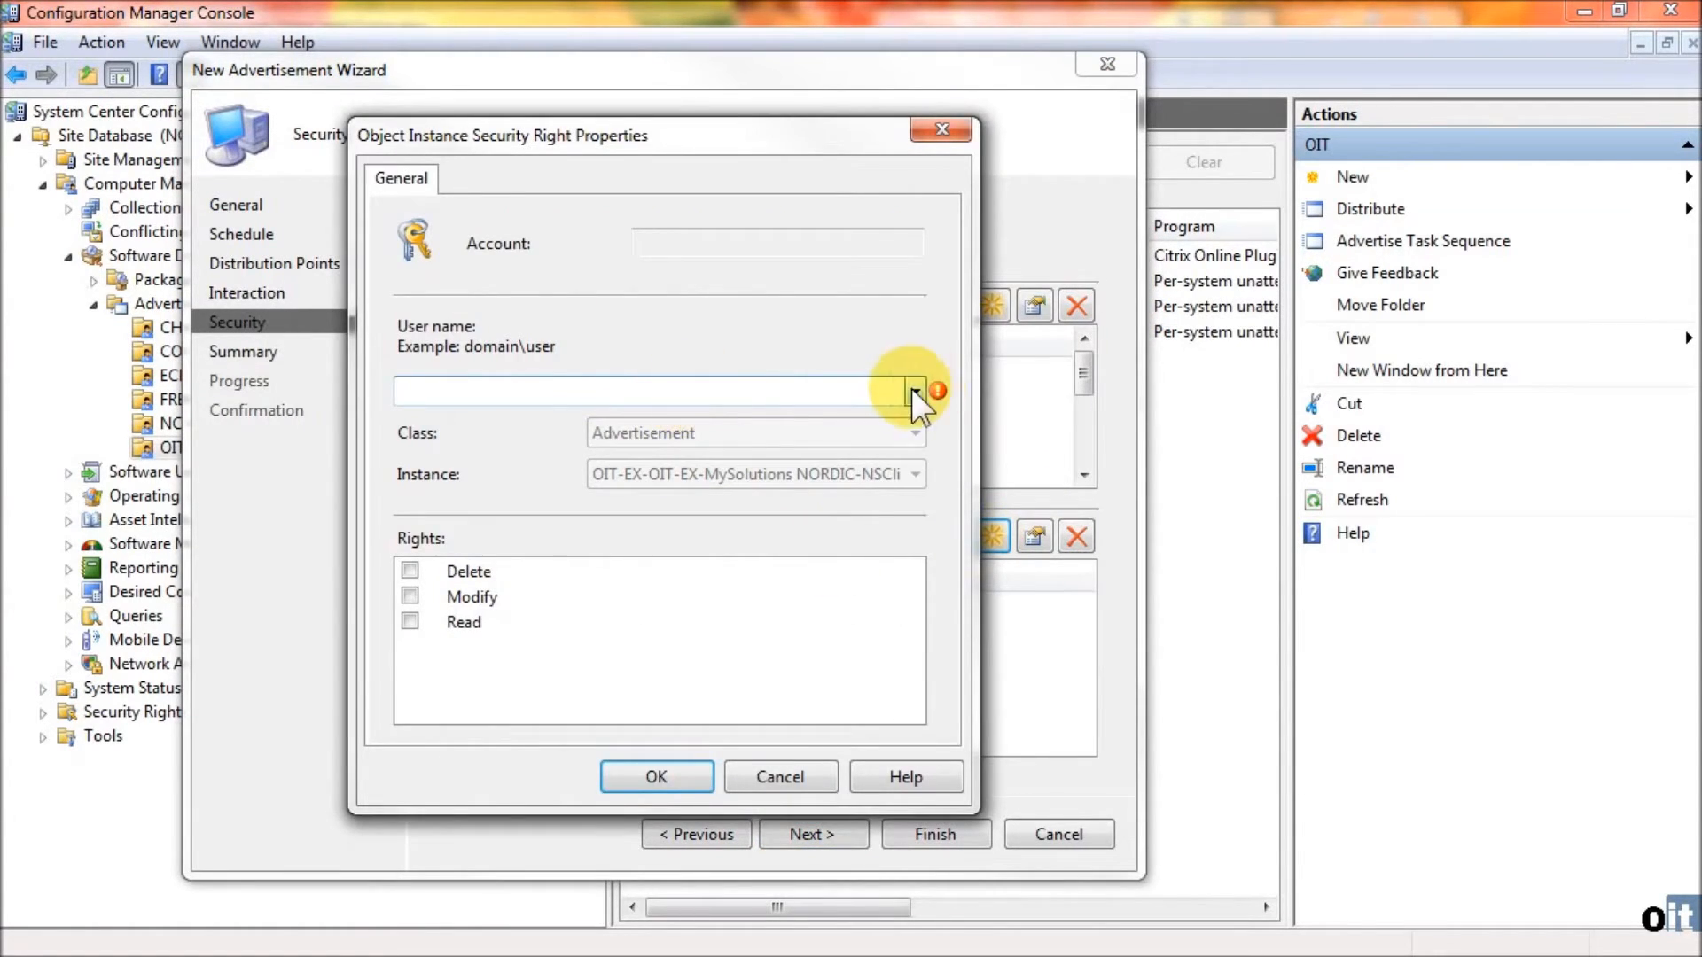
pyautogui.click(913, 390)
pyautogui.click(674, 416)
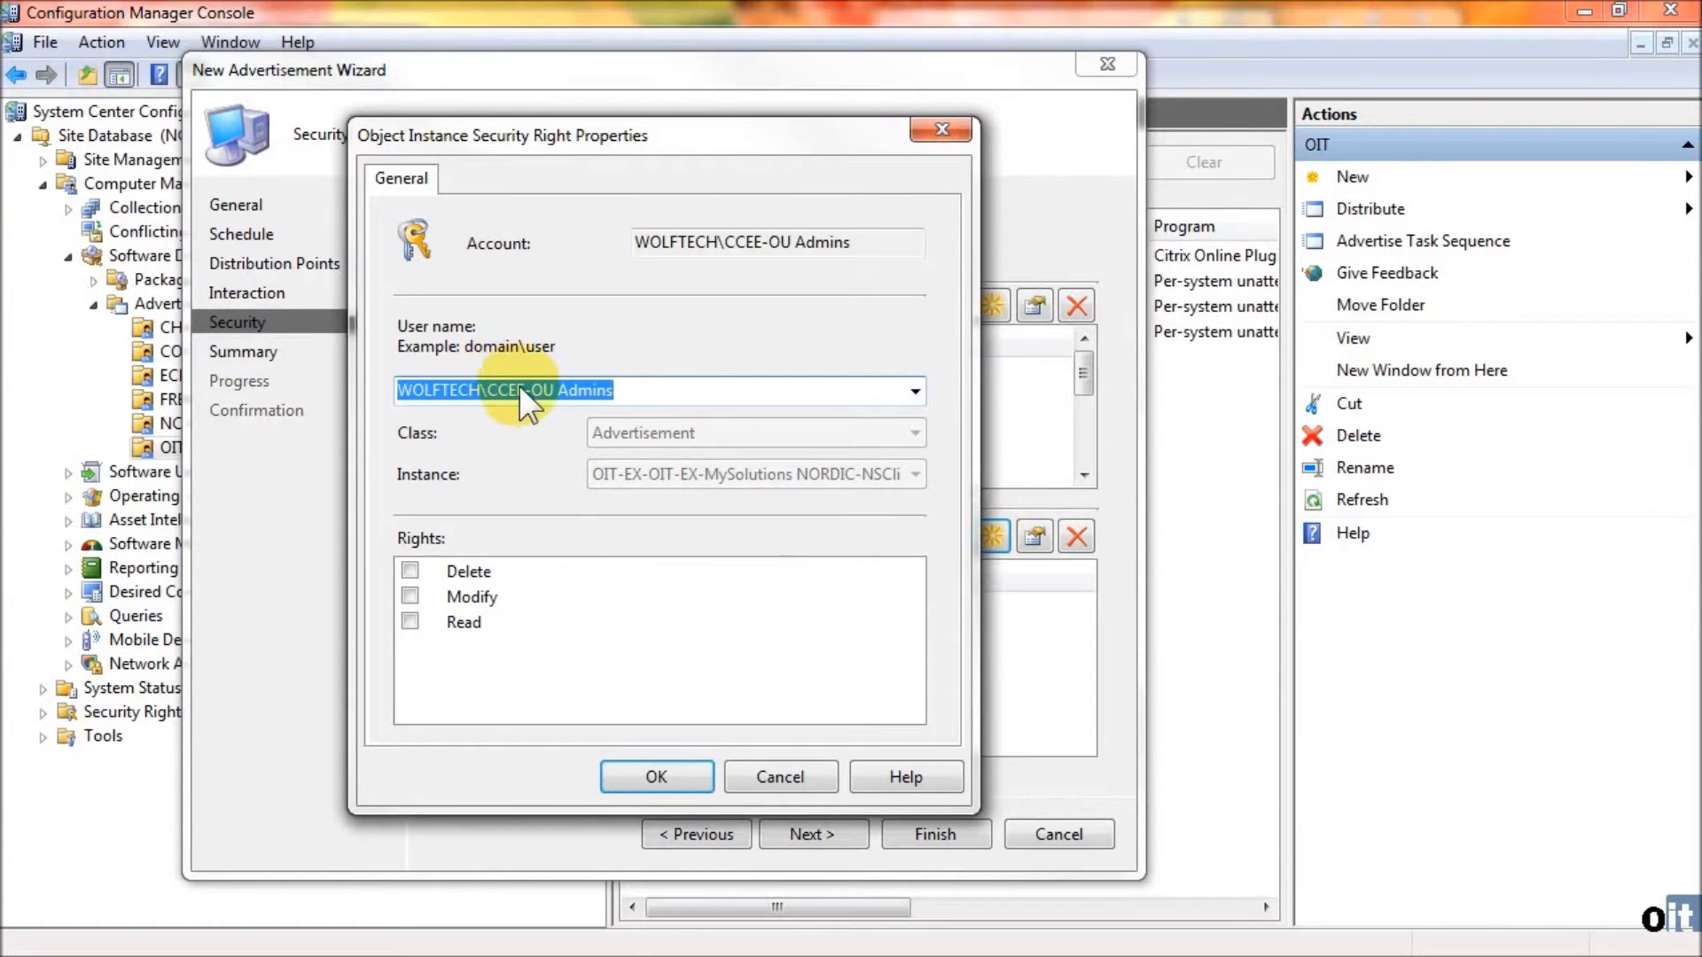
pyautogui.click(523, 389)
pyautogui.press('BackSpace')
pyautogui.press('BackSpace')
pyautogui.press('BackSpace')
pyautogui.press('BackSpace')
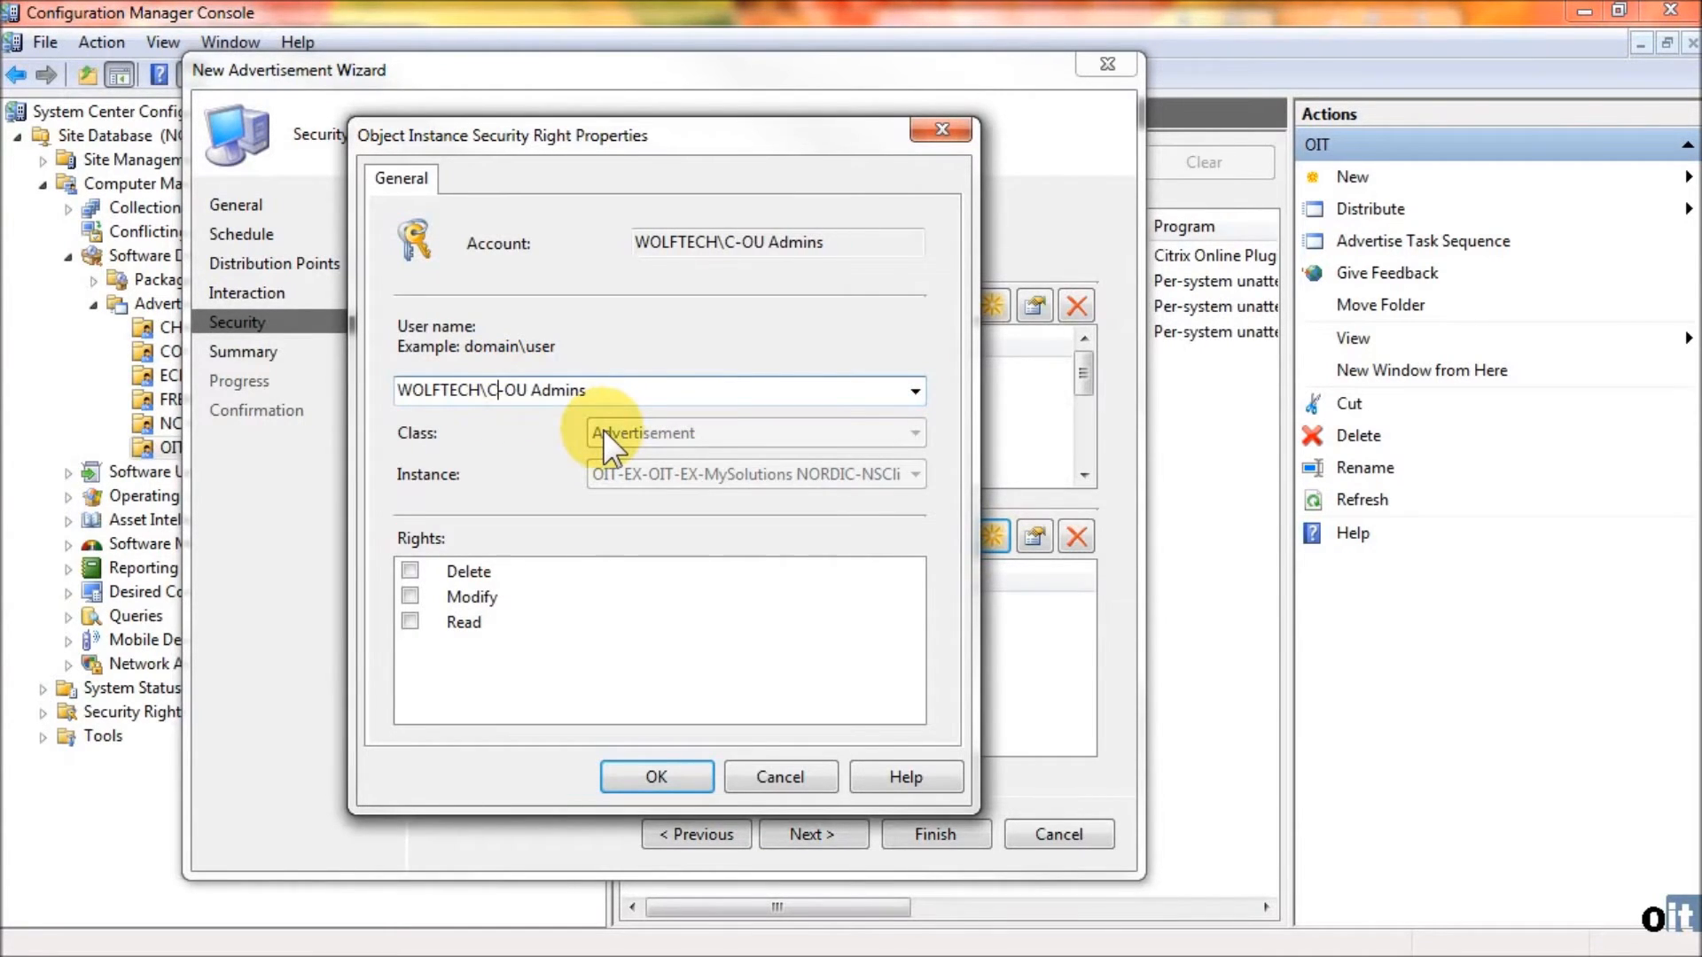
pyautogui.write('OIT')
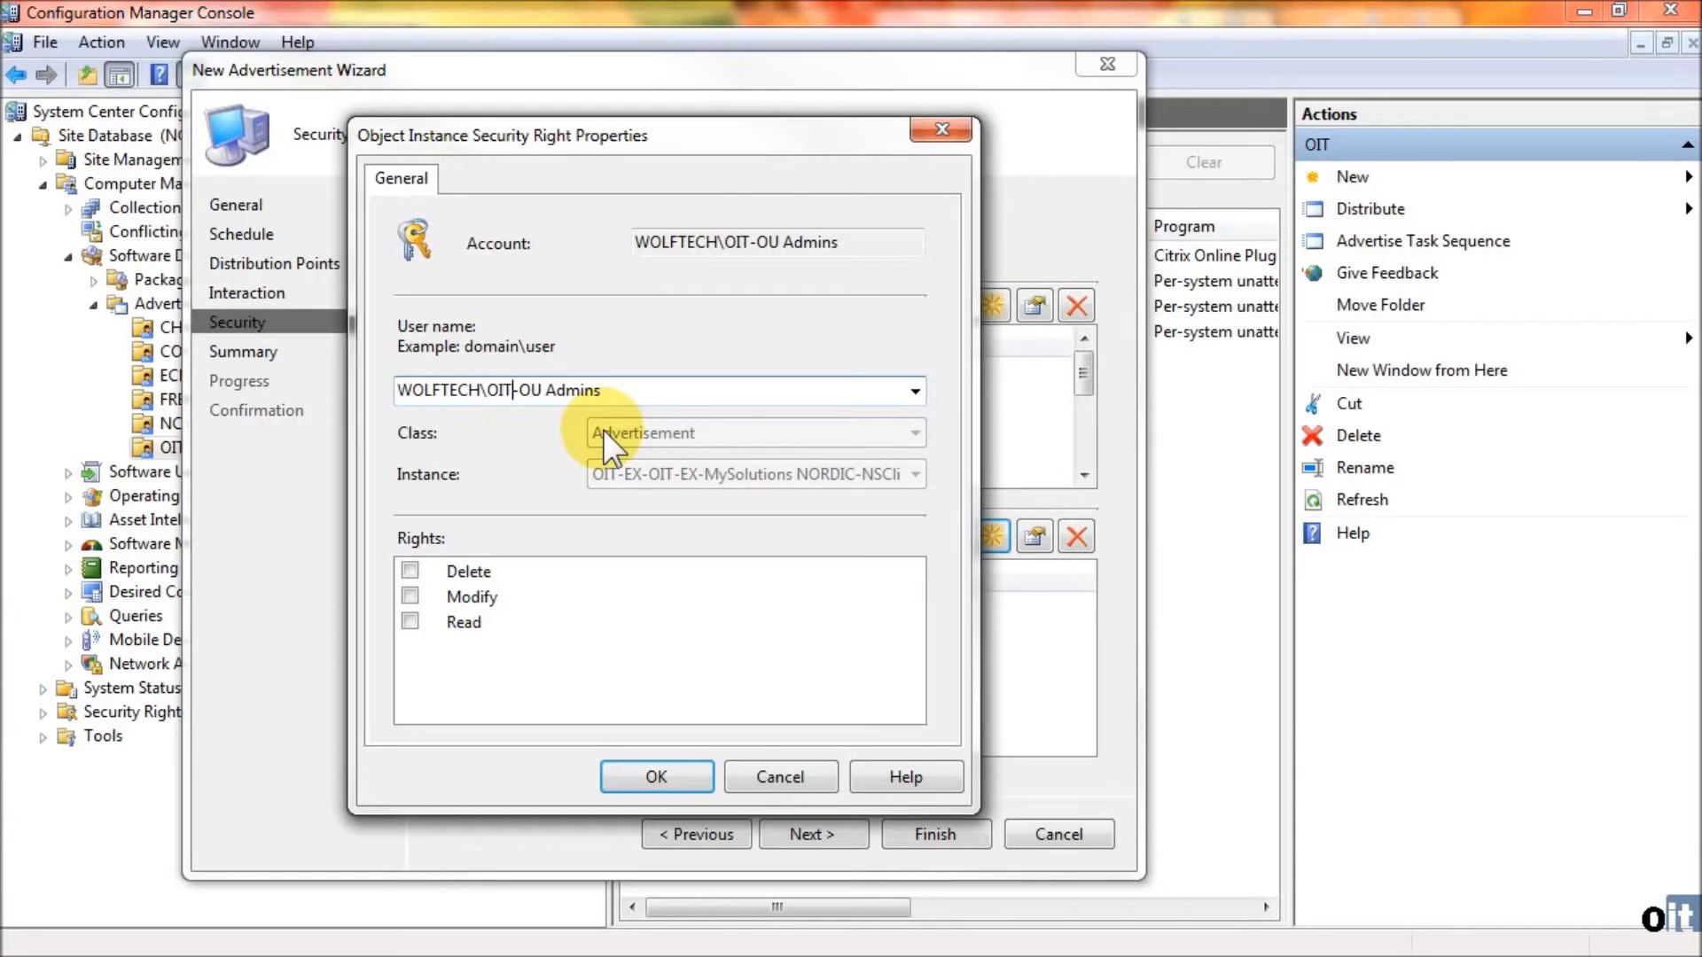
# Step: Grant the OIT-OU Admins group Delete, Modify and Read rights on the advertisement
pyautogui.click(409, 570)
pyautogui.click(410, 595)
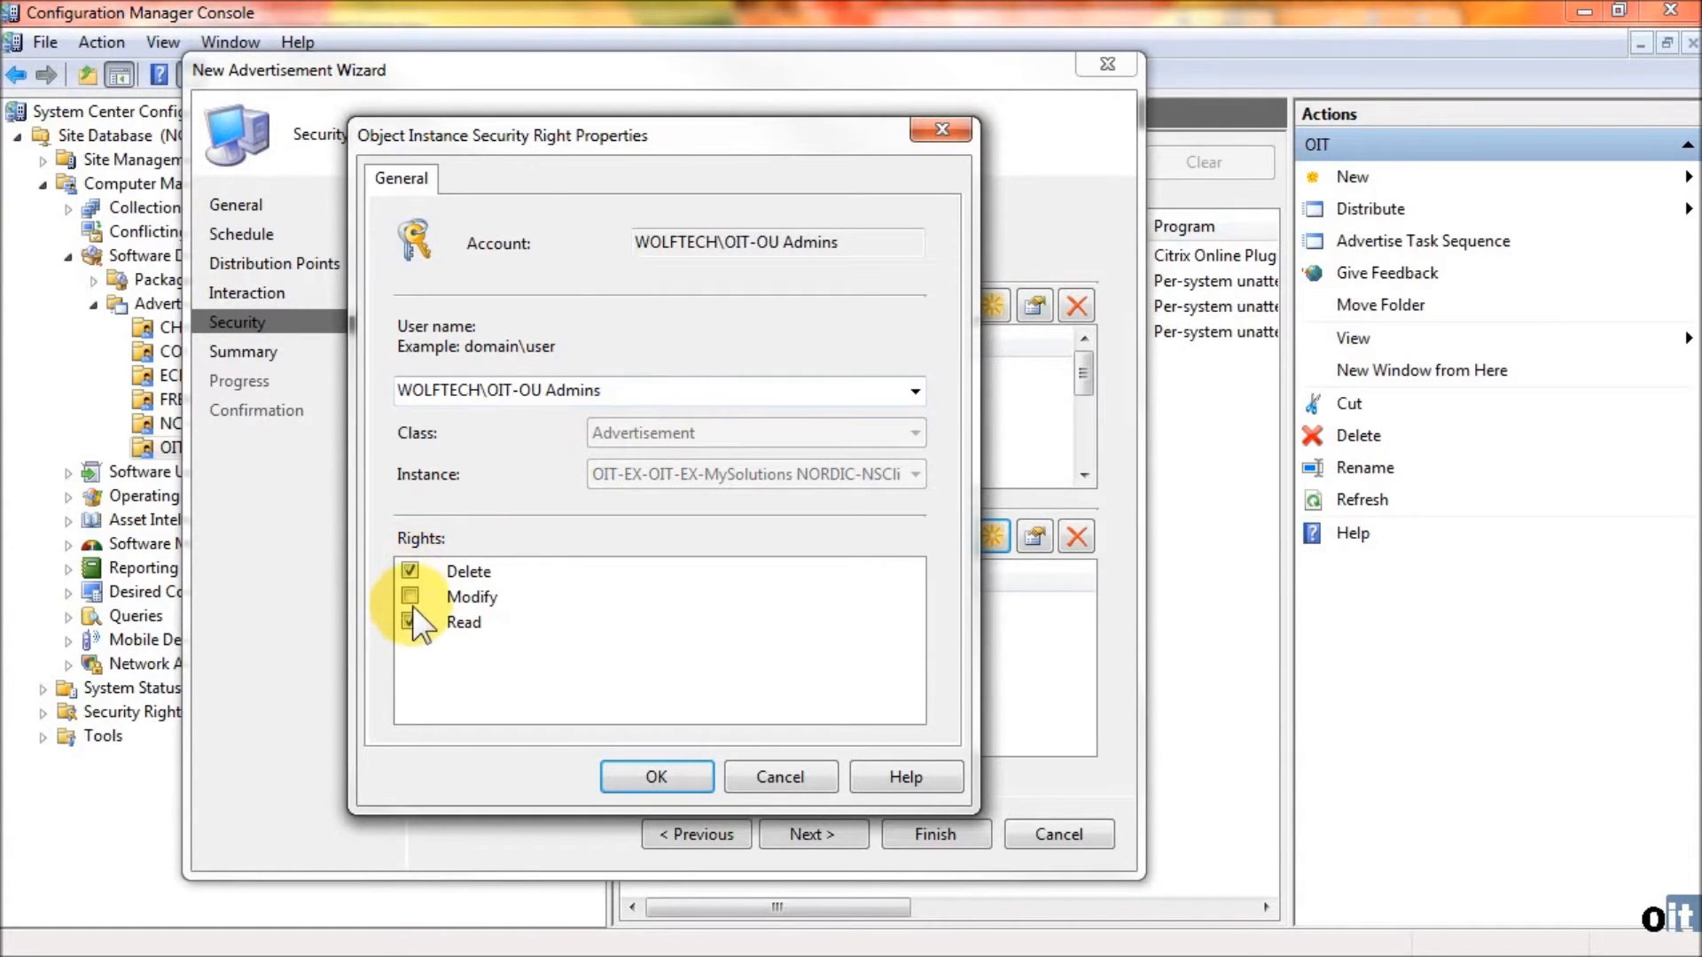
pyautogui.click(409, 622)
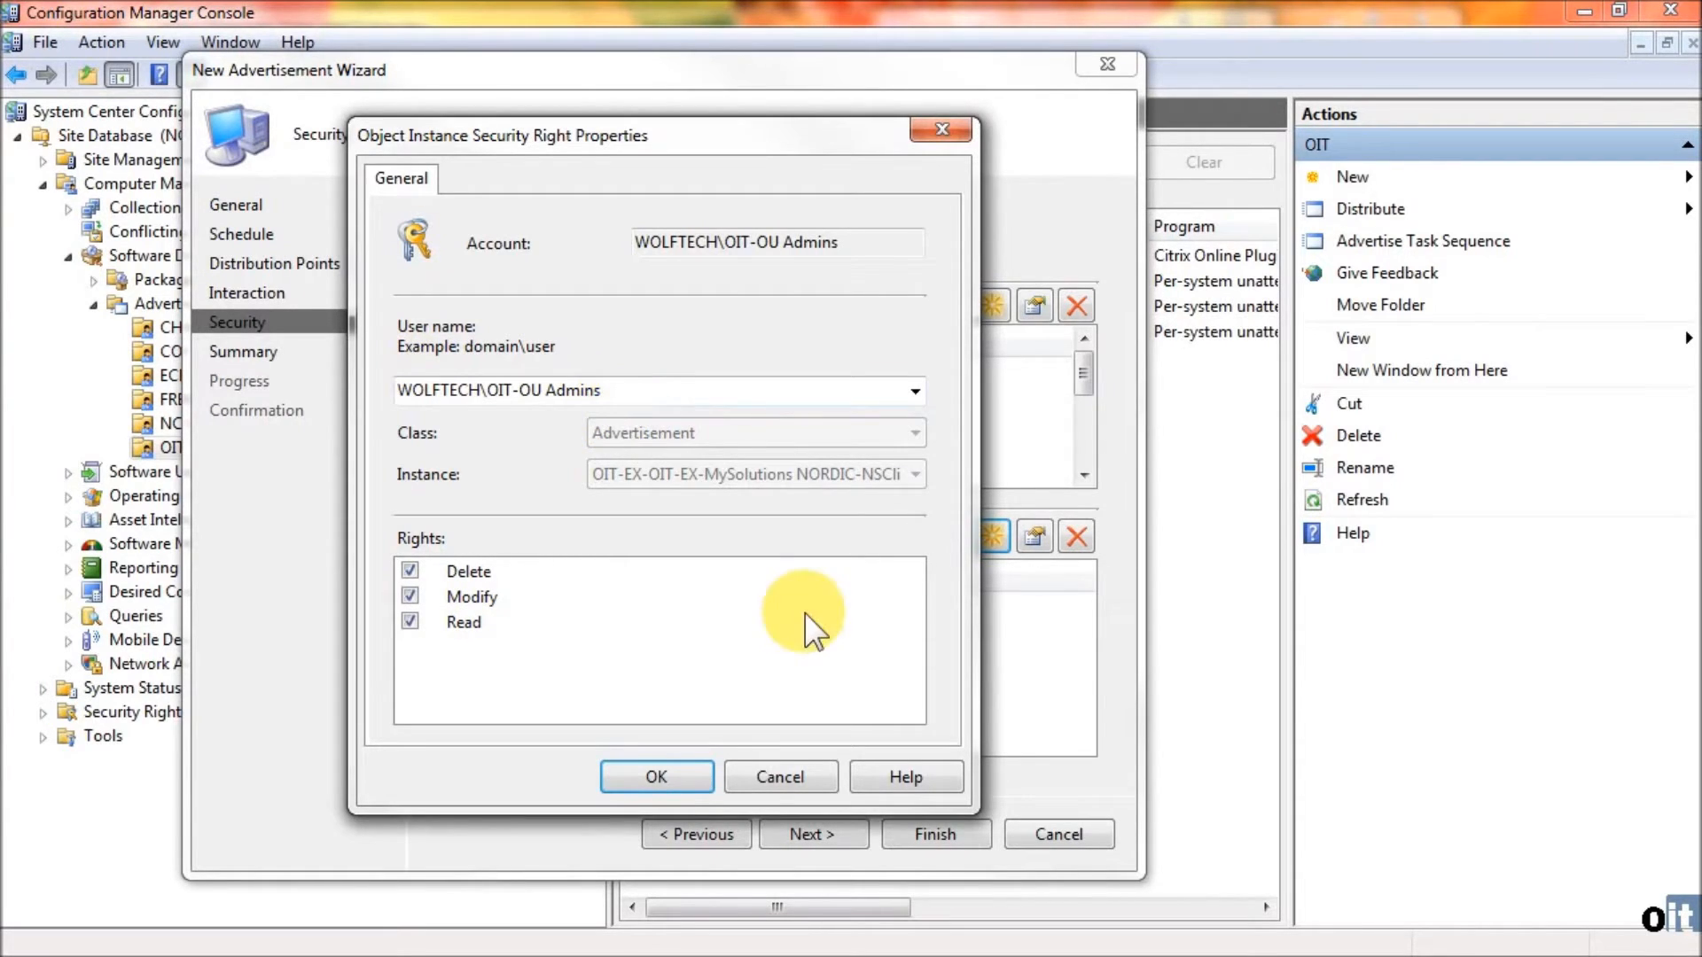
pyautogui.click(677, 774)
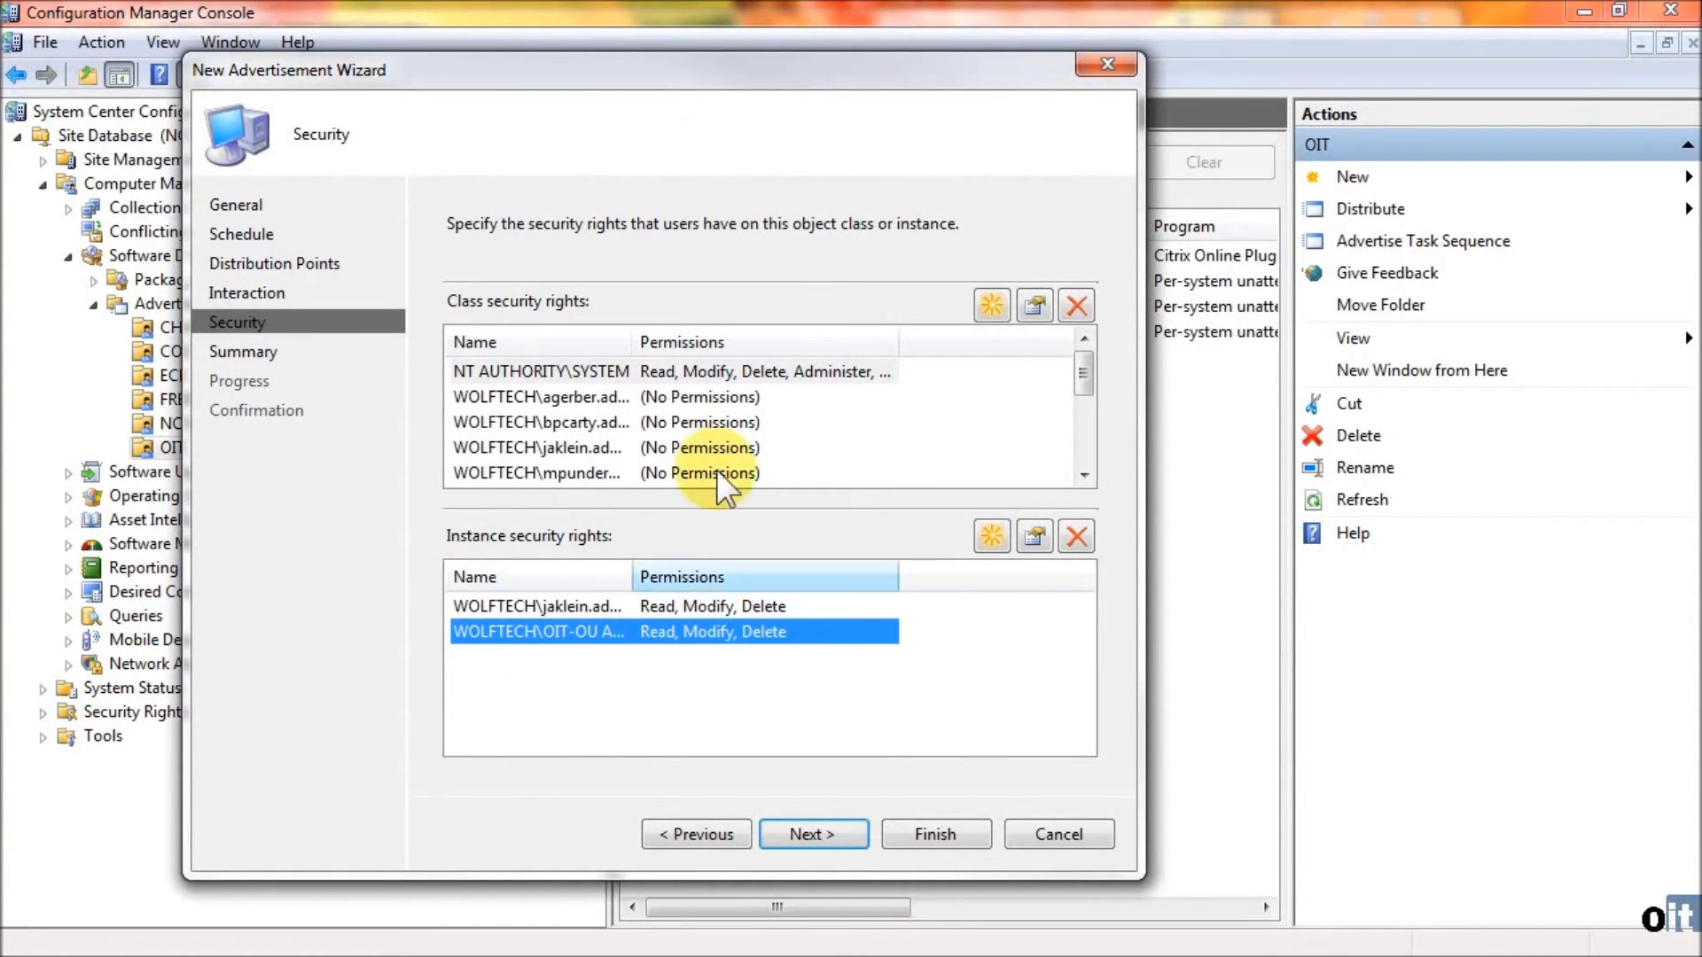
# Step: Review the advertisement's summary, create the advertisement and close the wizard
pyautogui.click(835, 832)
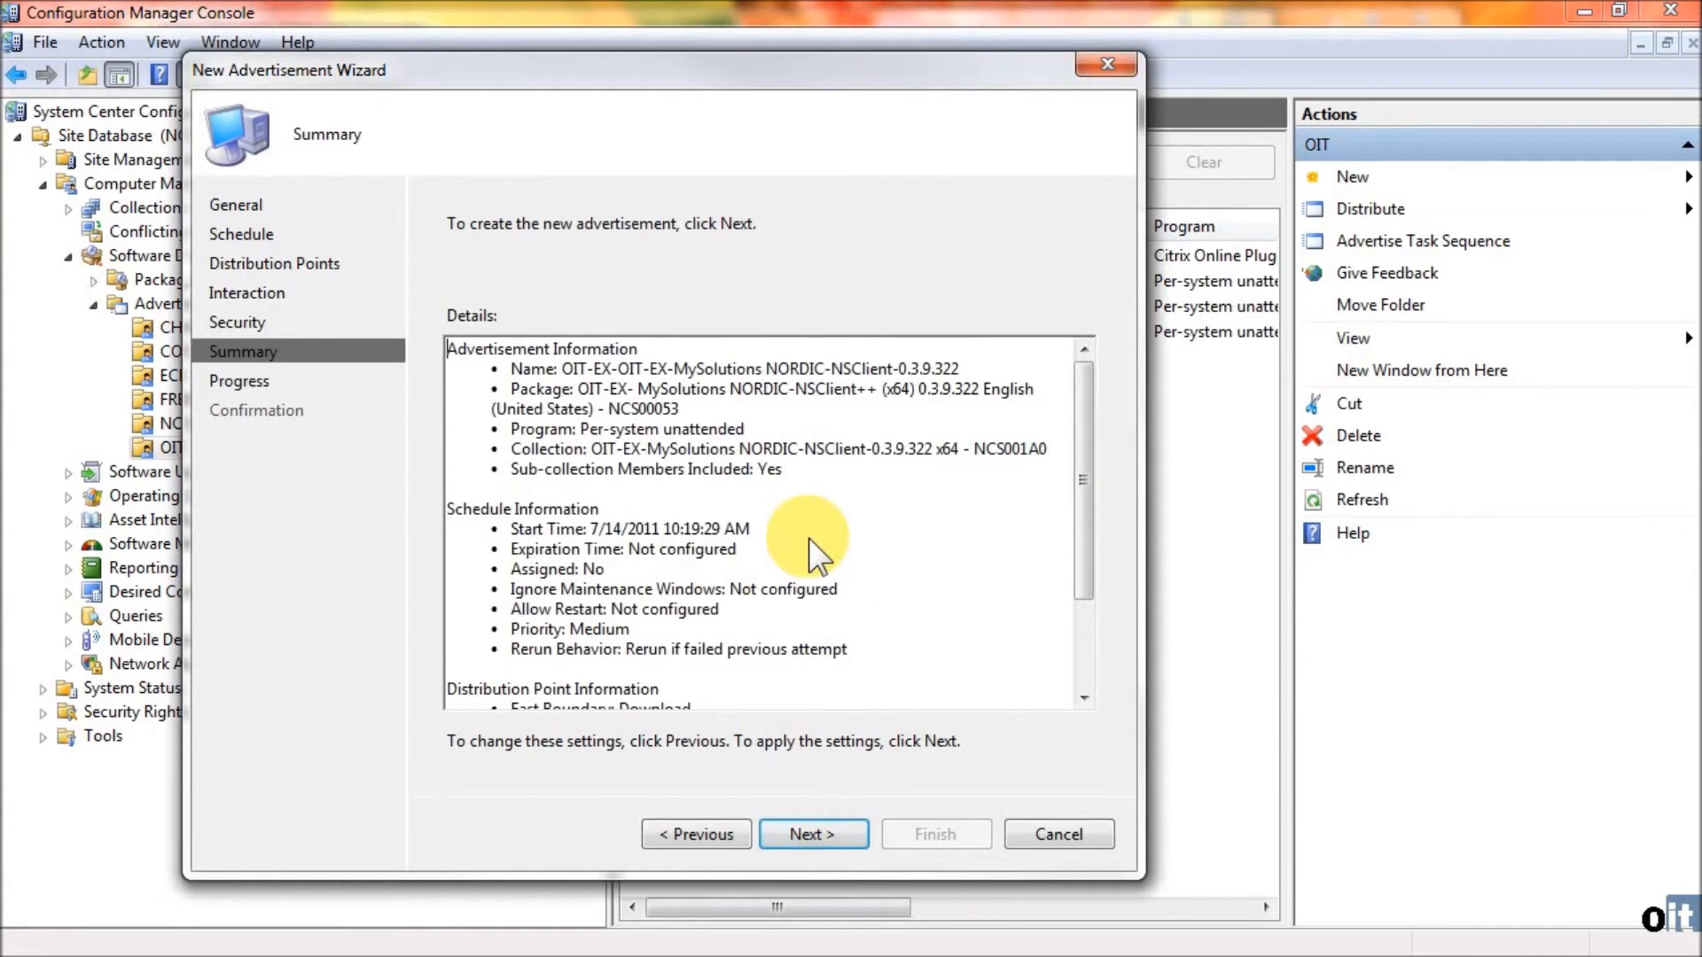
pyautogui.scroll(-2, 816, 554)
pyautogui.scroll(2, 808, 541)
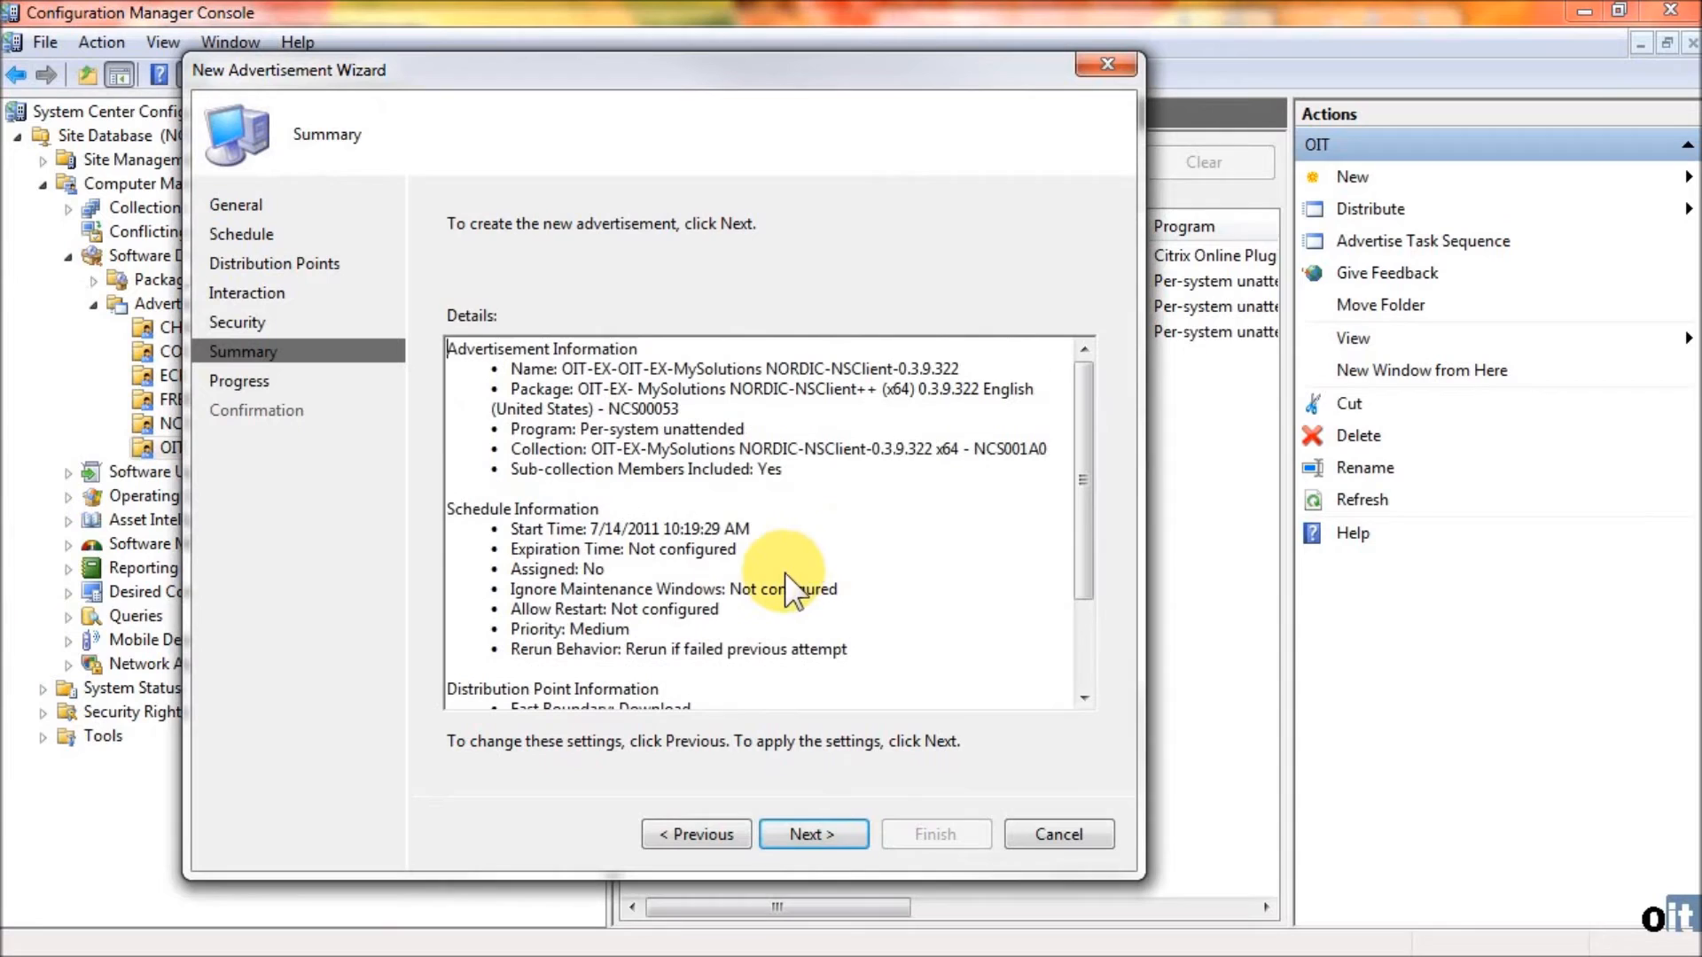
pyautogui.click(837, 832)
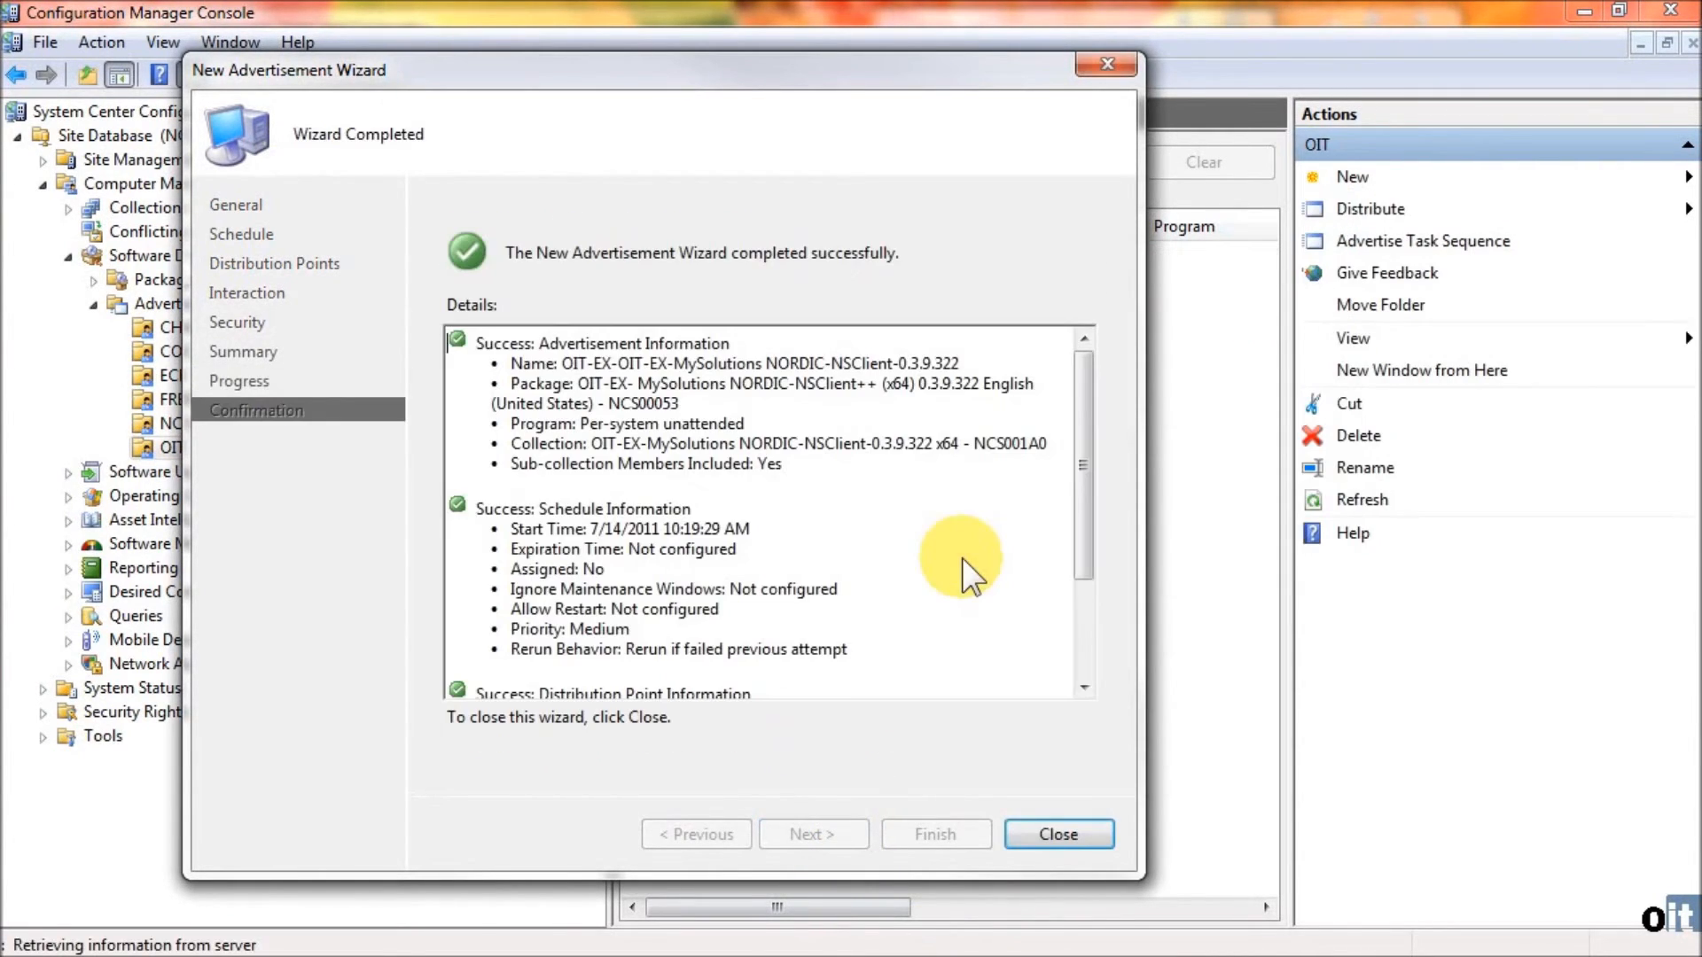
pyautogui.moveTo(1087, 436); pyautogui.dragTo(1059, 408)
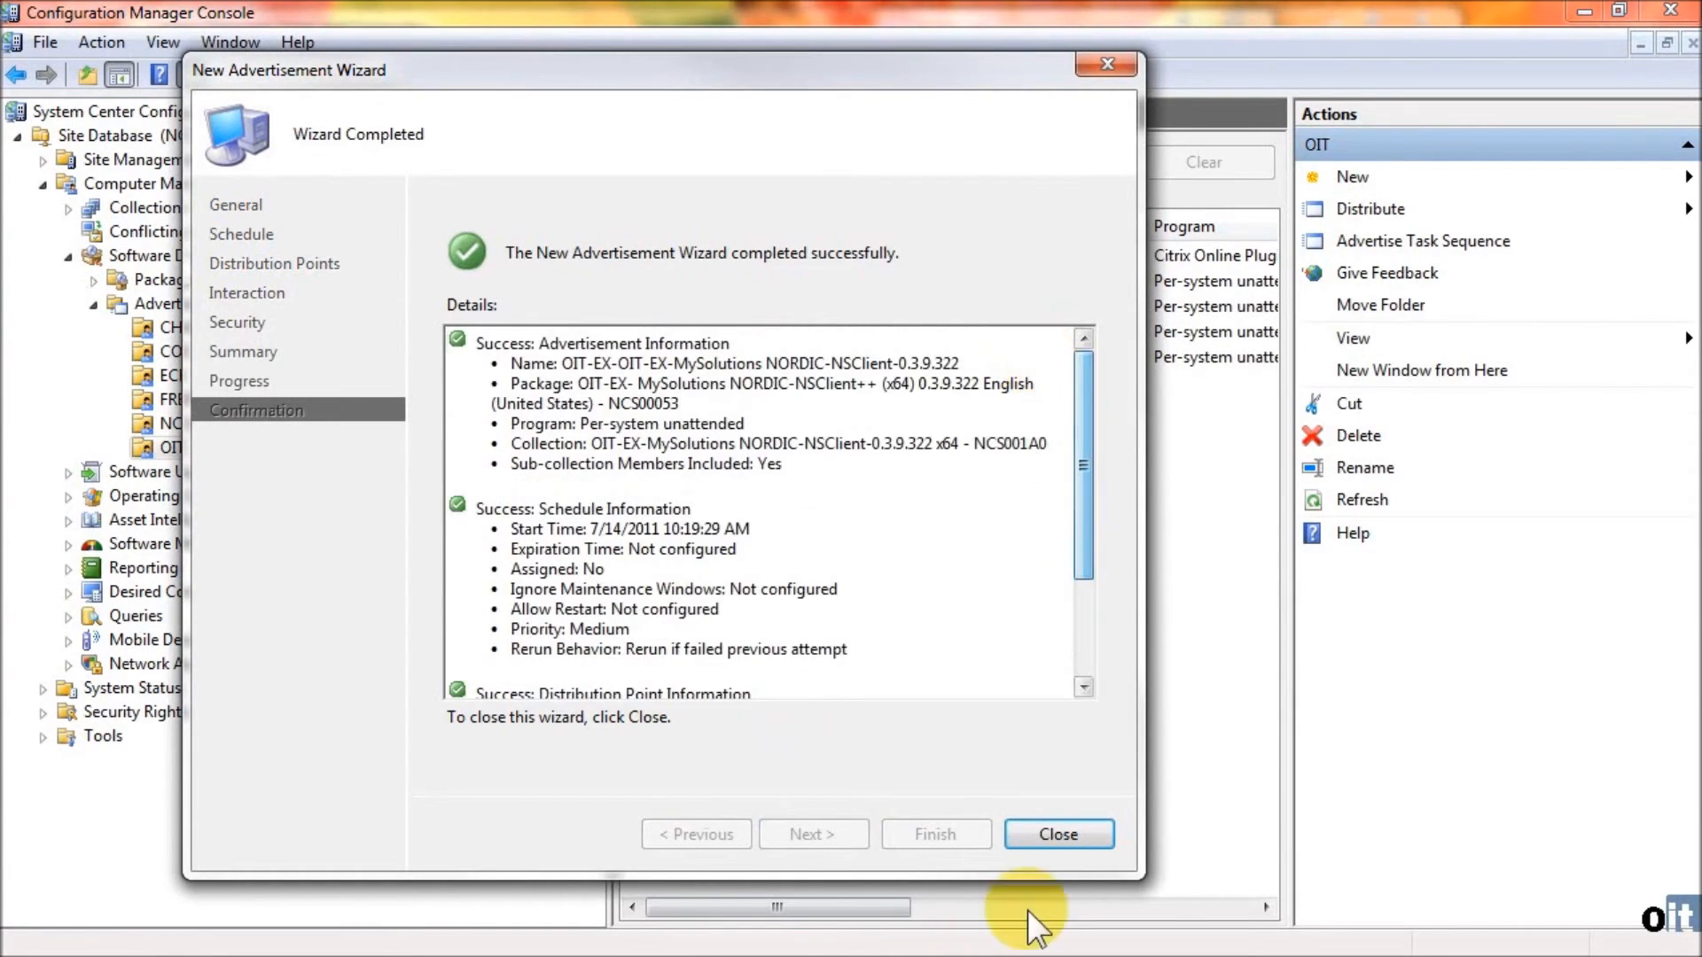
pyautogui.click(1051, 838)
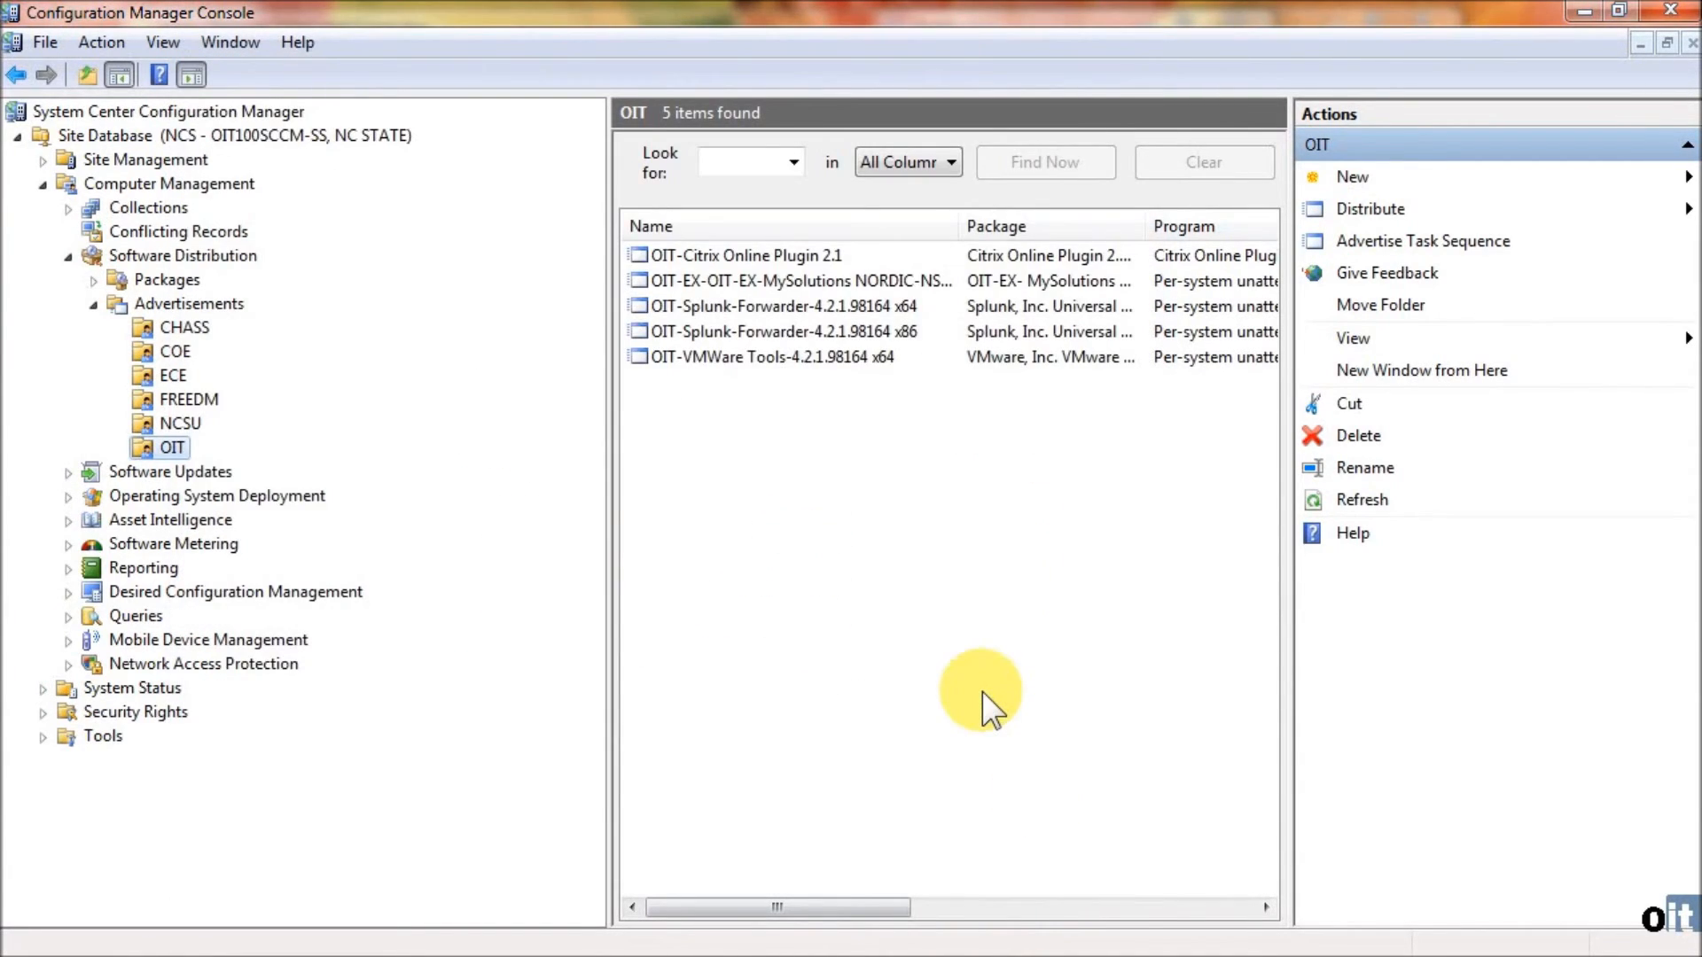